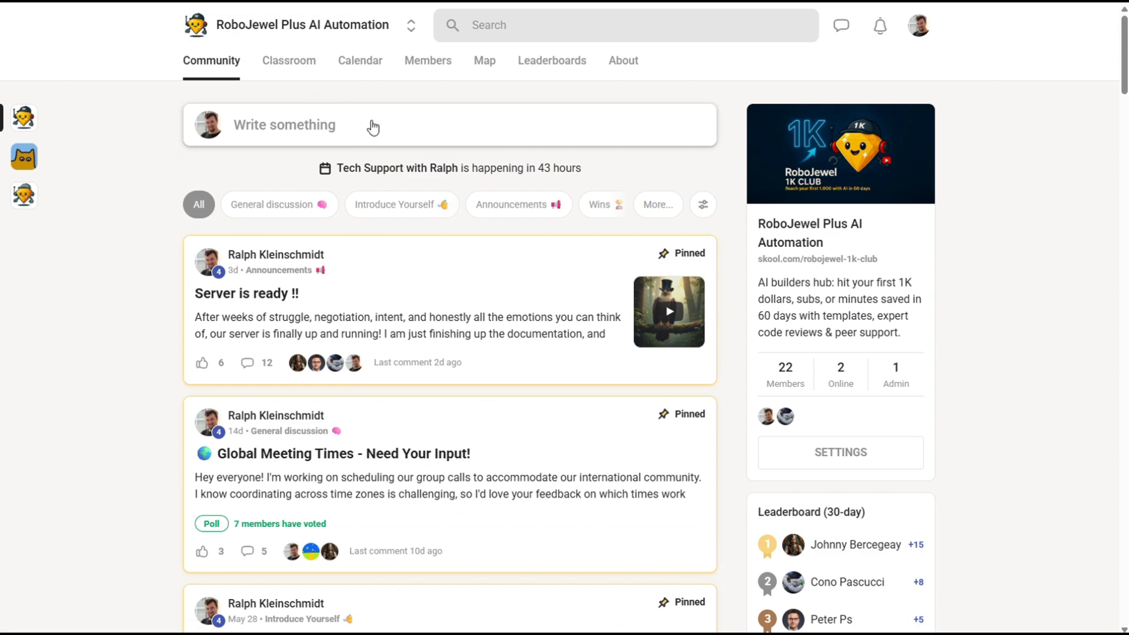
Step: Browse the community's classroom courses and open the Prometheus - FREE Content Engine course
scroll(900, 285, down, 2)
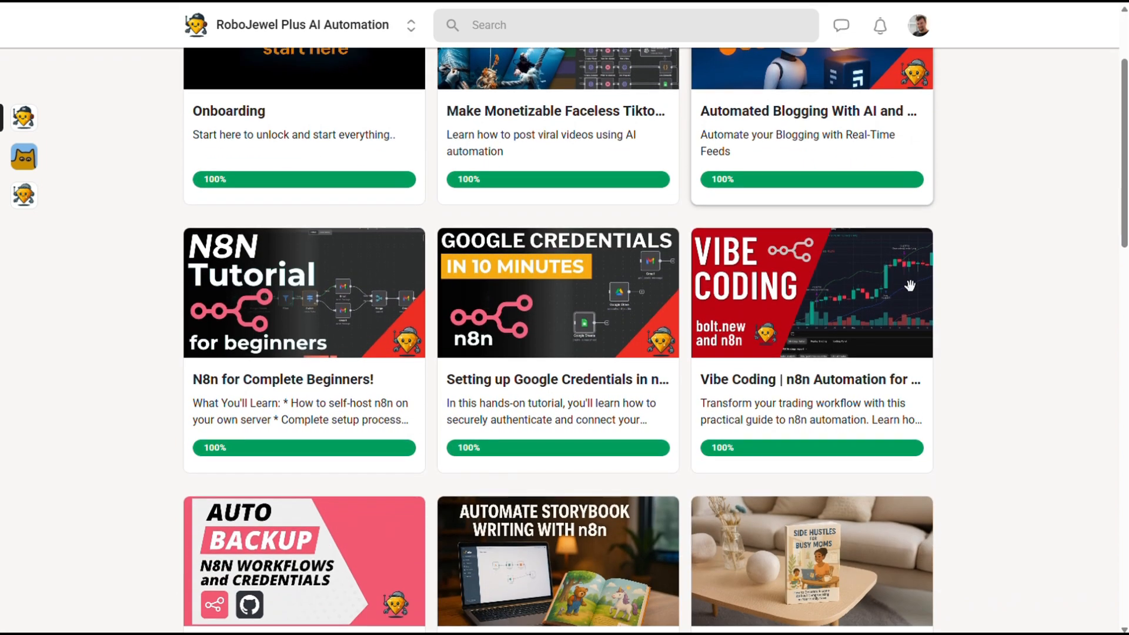
scroll(982, 276, down, 5)
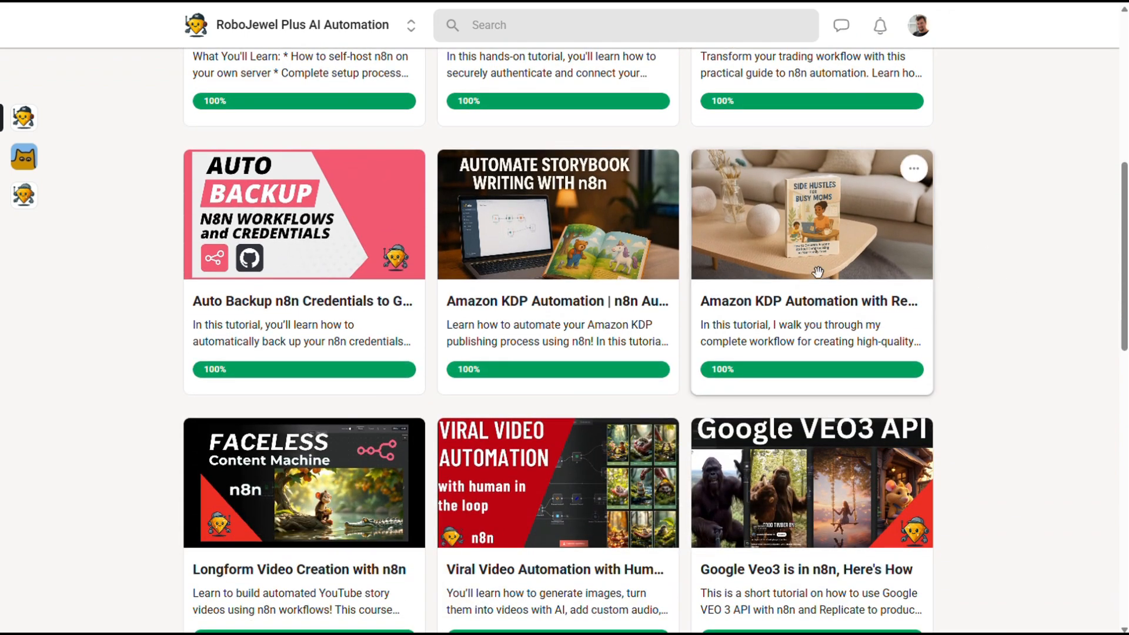
scroll(644, 291, down, 5)
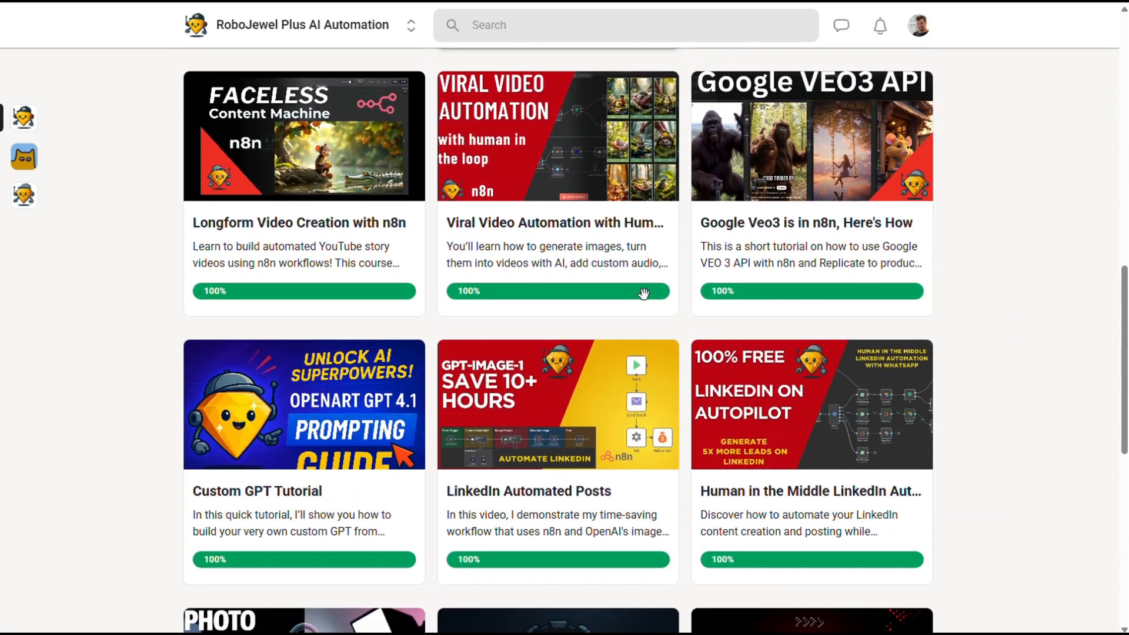
scroll(644, 293, down, 8)
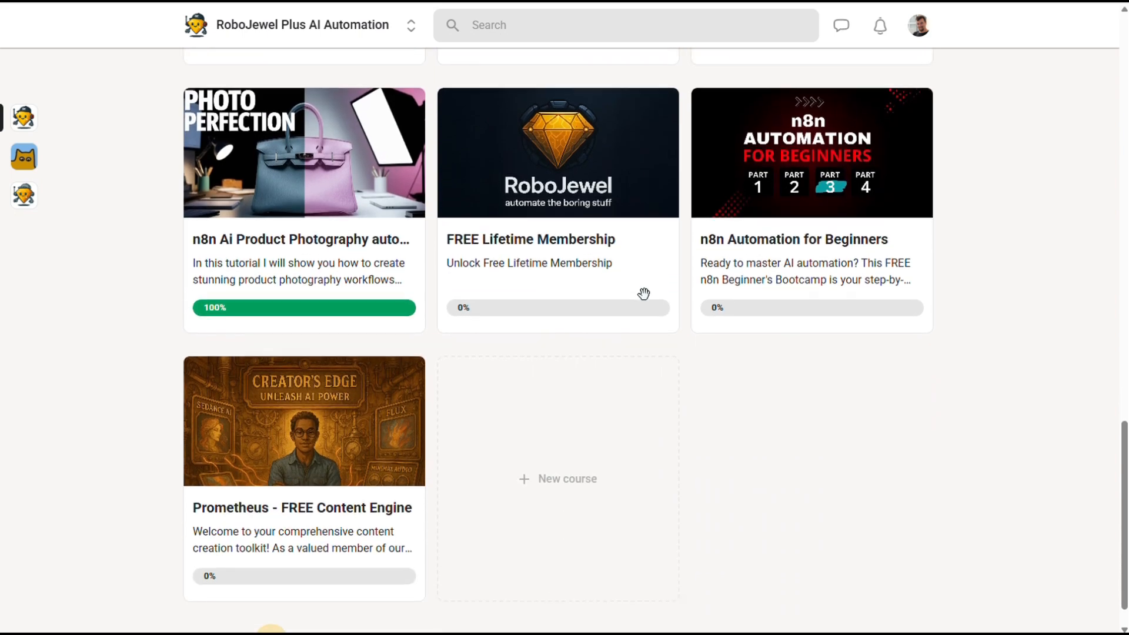
click(317, 439)
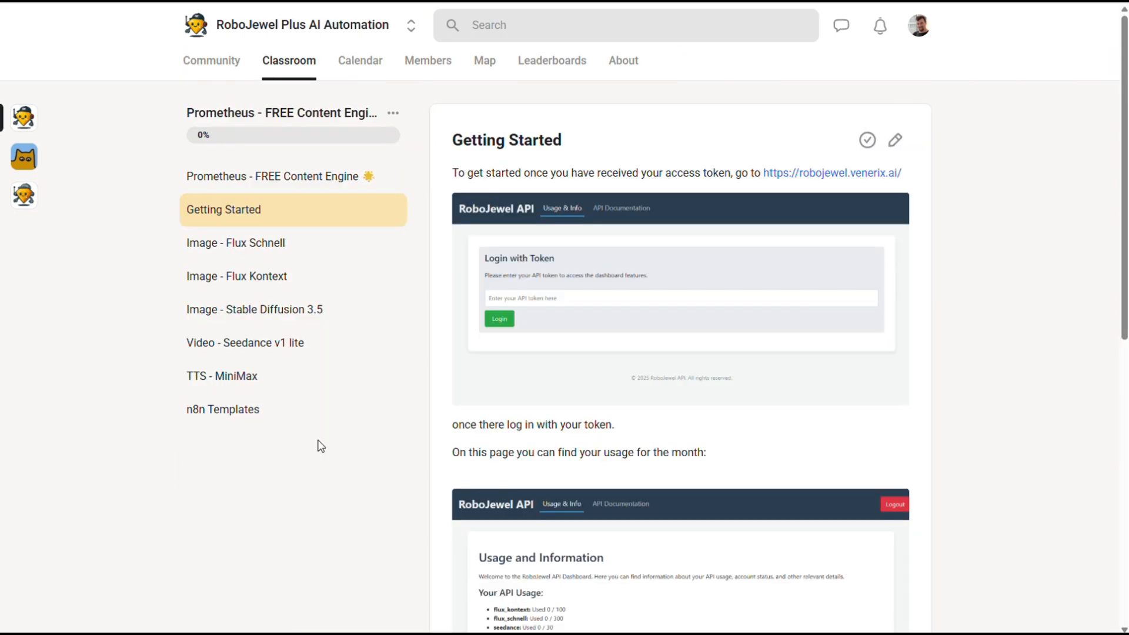
Step: Read the Prometheus - FREE Content Engine overview lesson, covering the included speech, video and image generation services
click(261, 177)
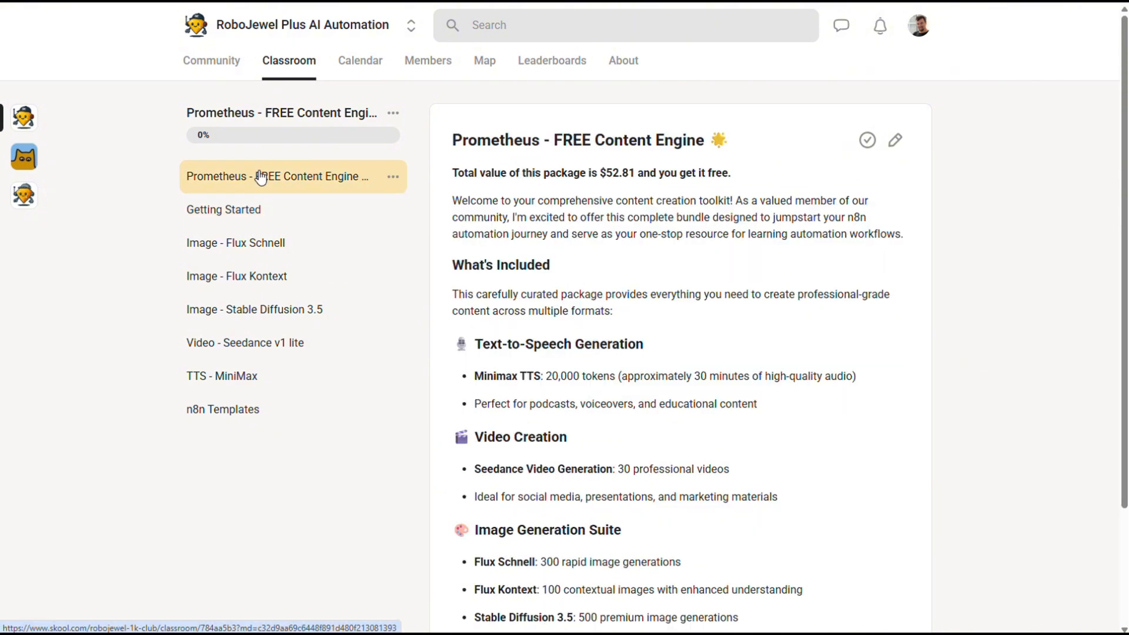
scroll(658, 271, down, 3)
scroll(657, 271, up, 3)
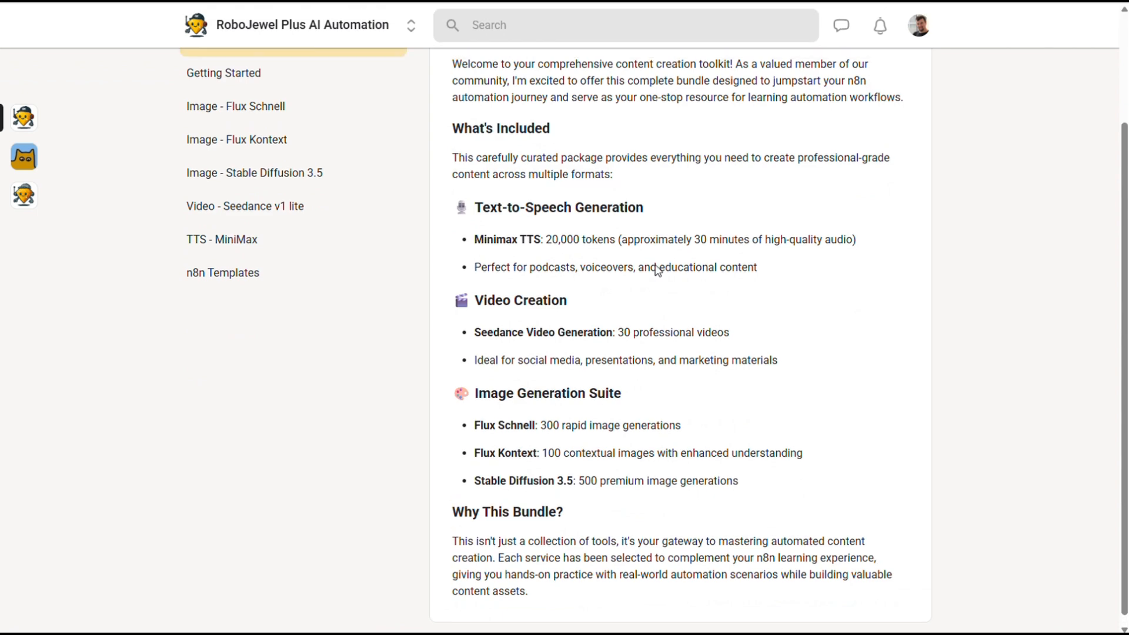
Step: Follow the Getting Started lesson's link to the RoboJewel API site and review the authentication and endpoint documentation
click(388, 209)
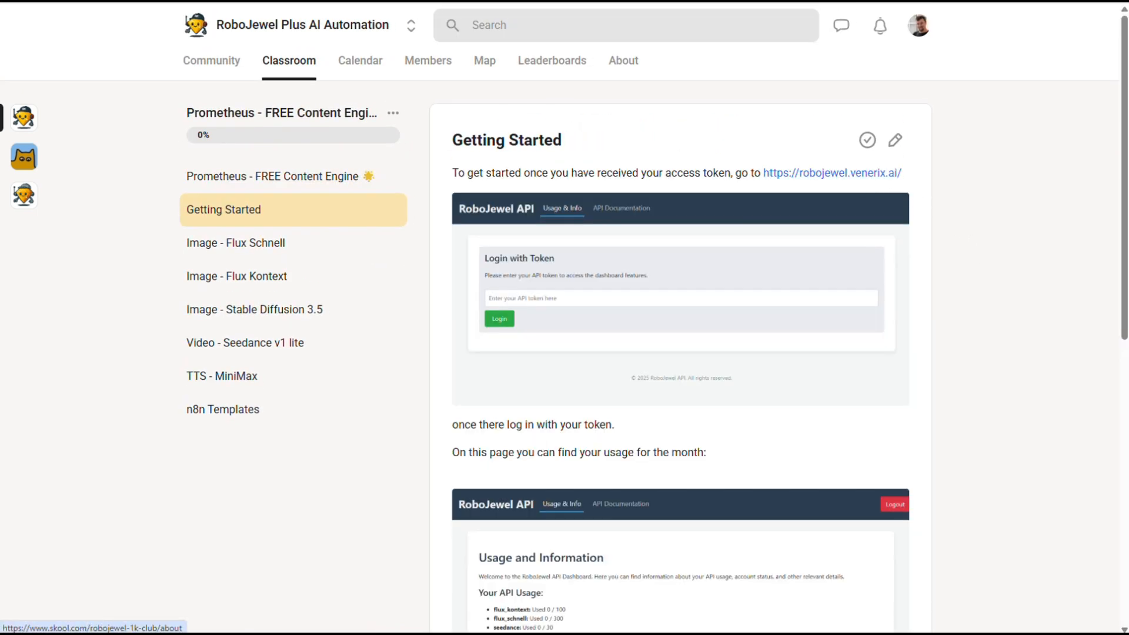
click(870, 174)
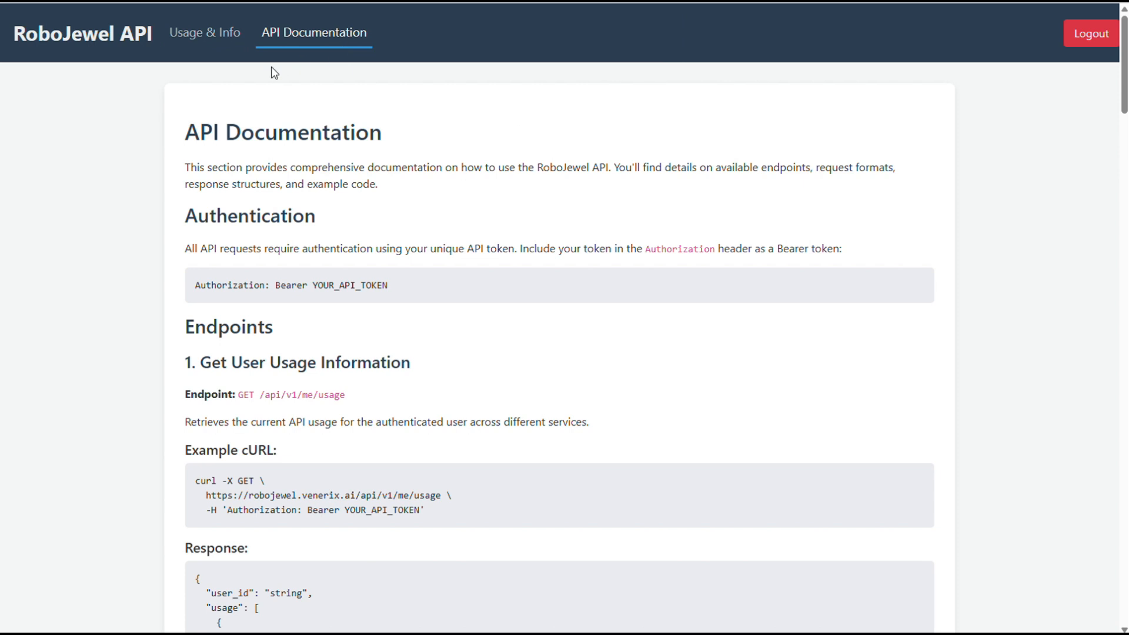
scroll(506, 233, down, 5)
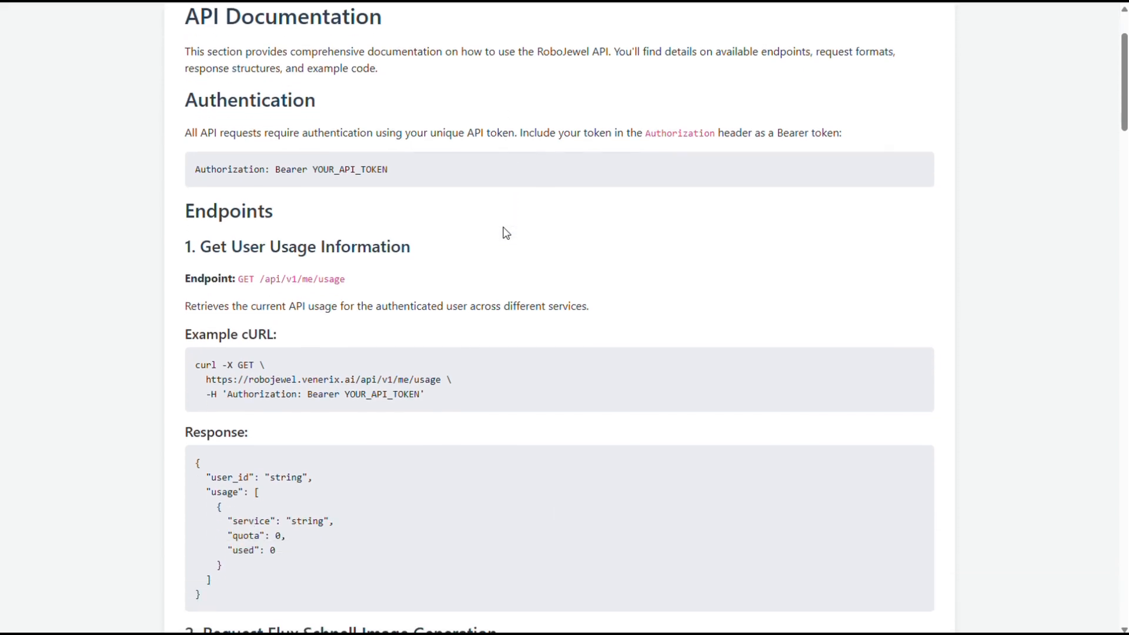
scroll(505, 233, down, 3)
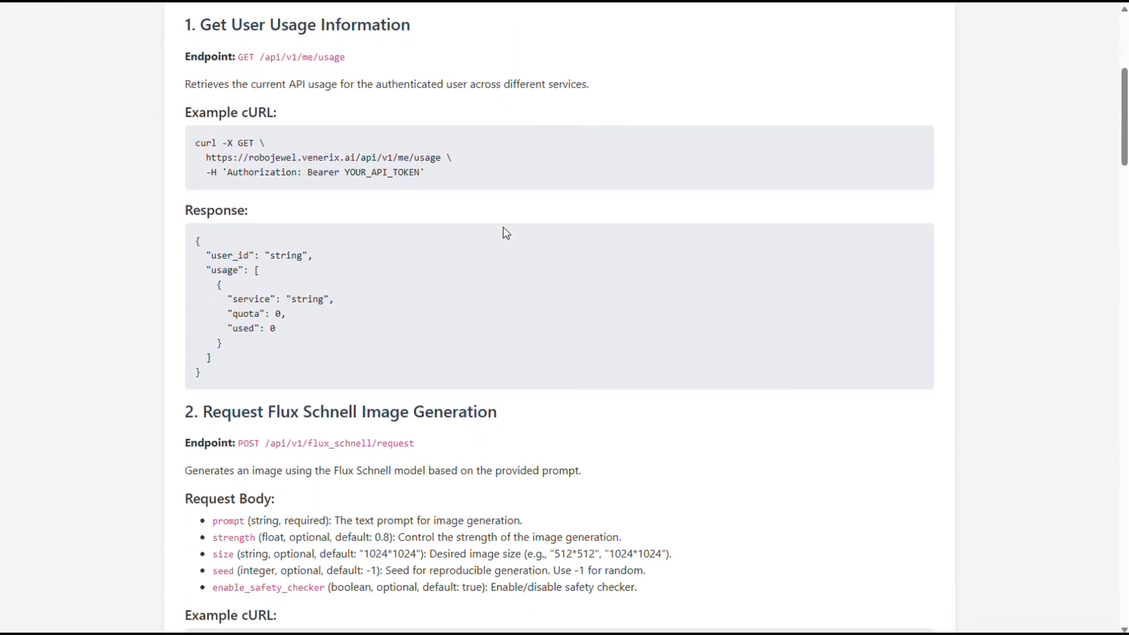
scroll(524, 227, up, 6)
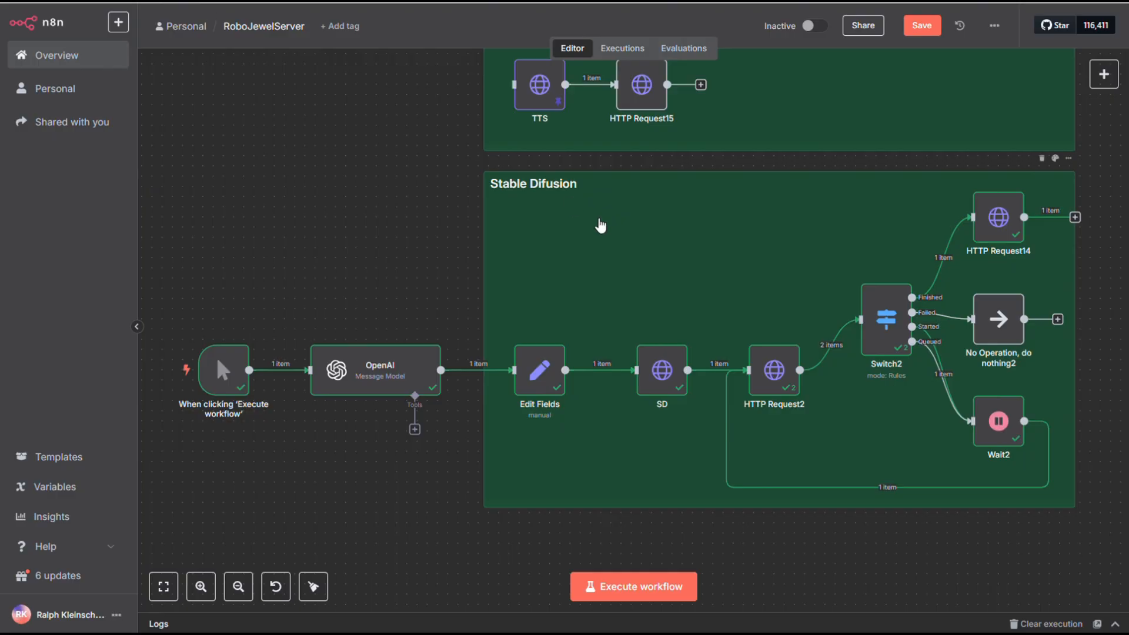
Step: Switch to n8n and survey the service groups in the RoboJewelServer workflow, ending at the Stable Difusion group
scroll(520, 328, down, 5)
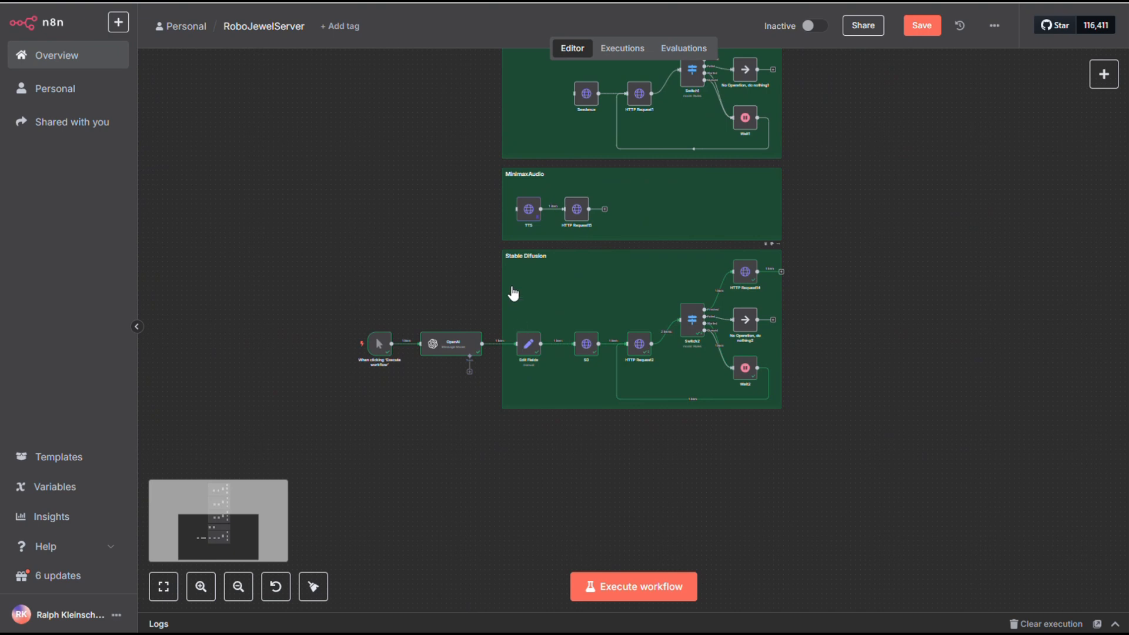
scroll(484, 221, down, 3)
drag(457, 176, 622, 379)
scroll(558, 336, down, 4)
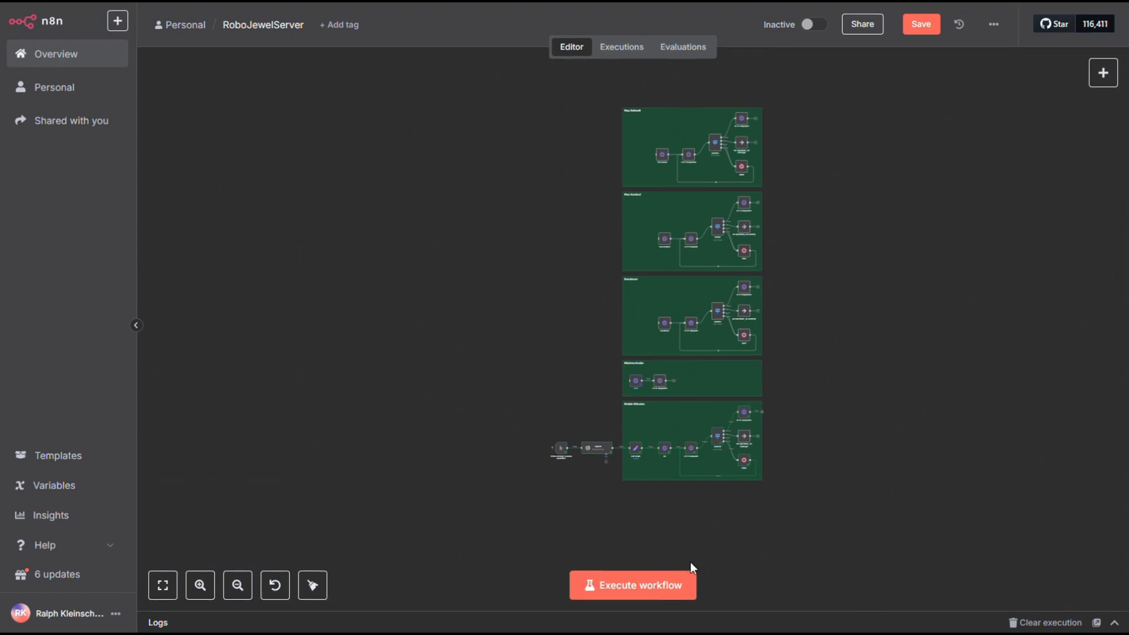
scroll(638, 521, up, 3)
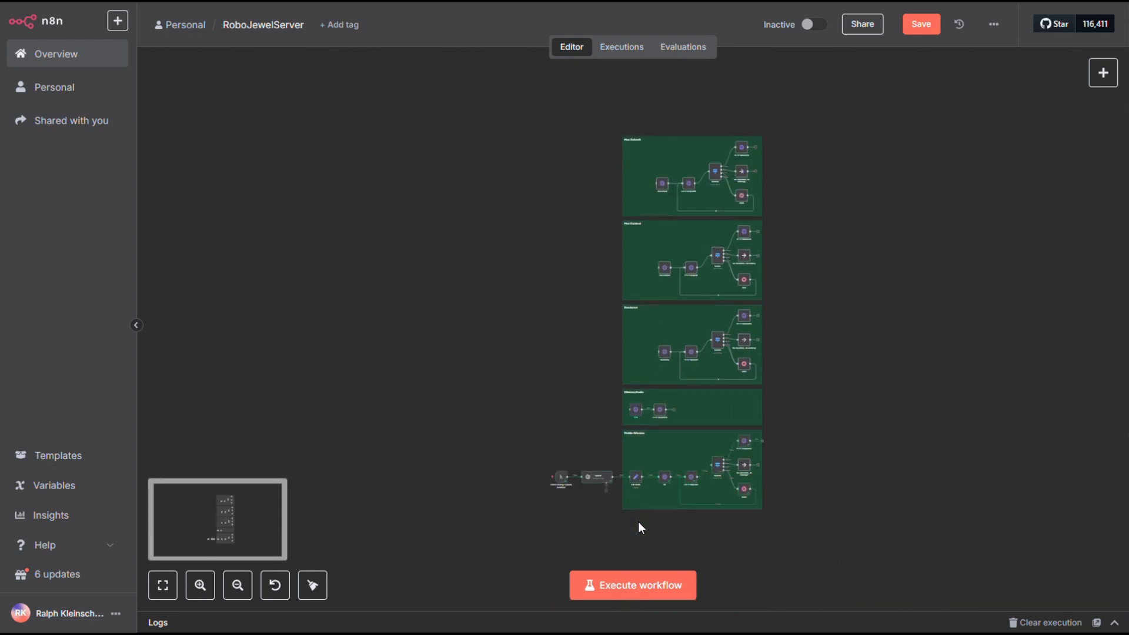
scroll(638, 524, up, 5)
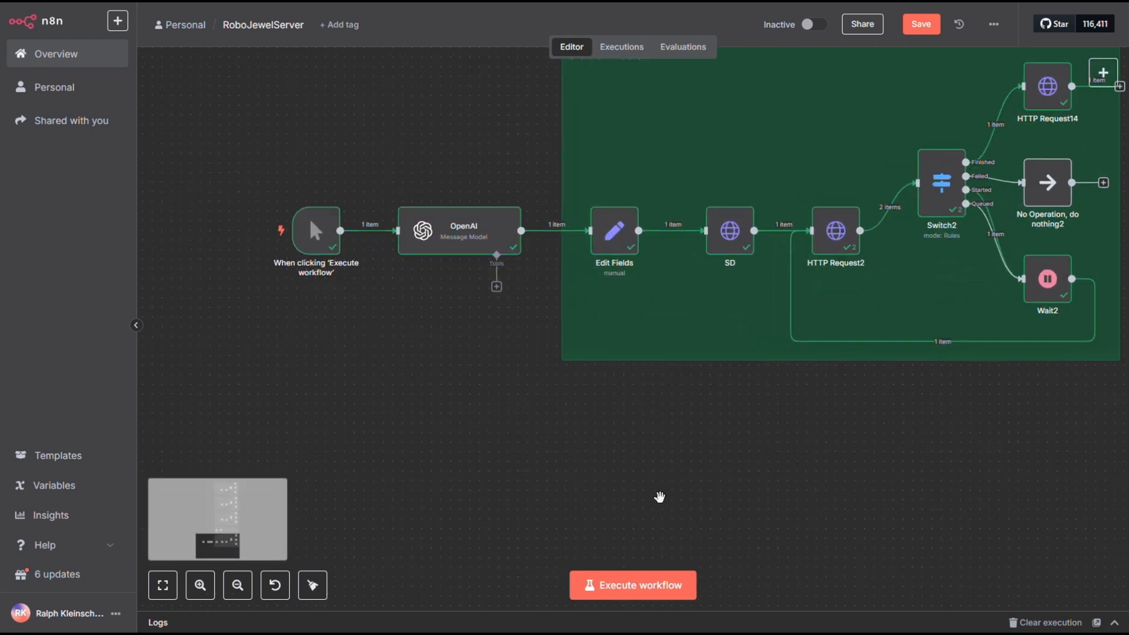
drag(679, 483, 574, 564)
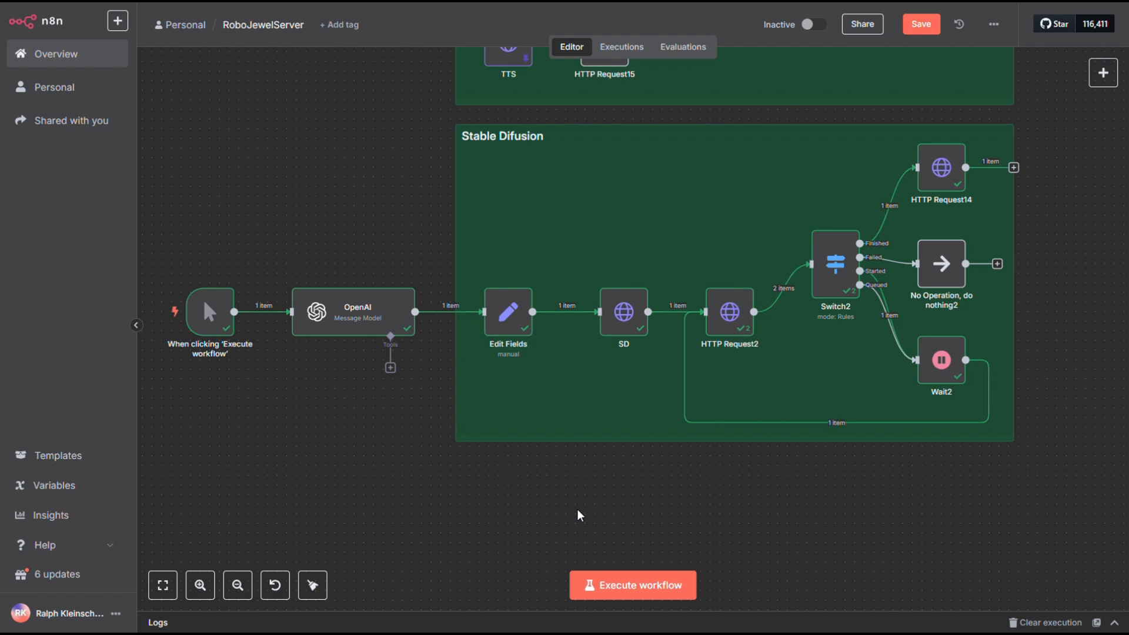
Step: Open the SD request node and widen its parameters panel on both sides to read the URL and headers
mouse_move(637, 298)
double_click(622, 314)
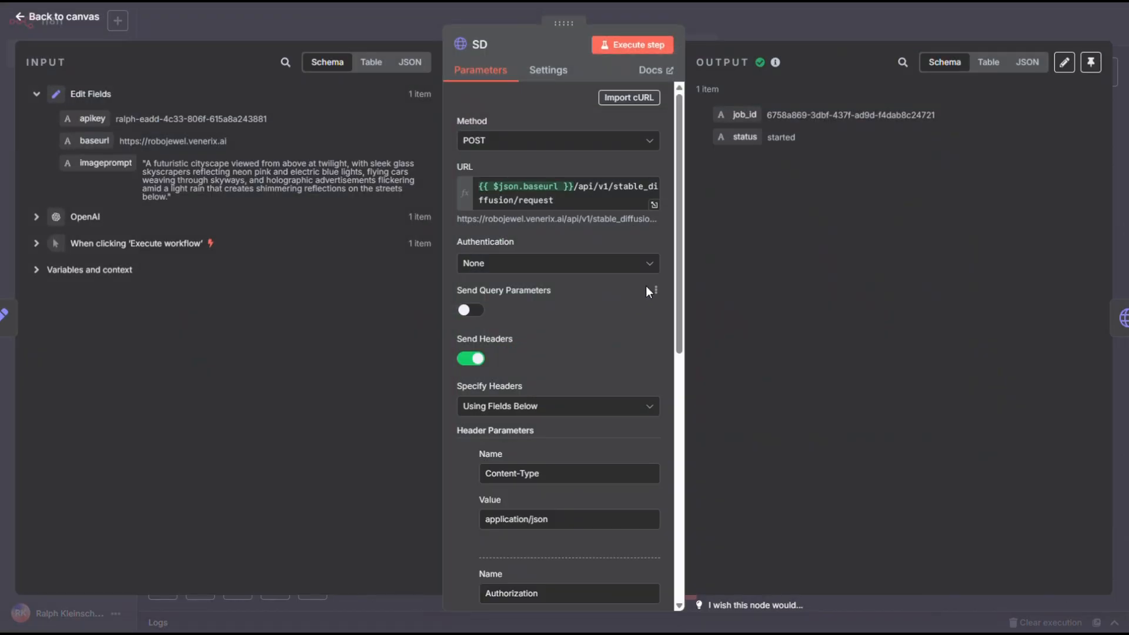
scroll(651, 278, down, 3)
drag(684, 340, 805, 338)
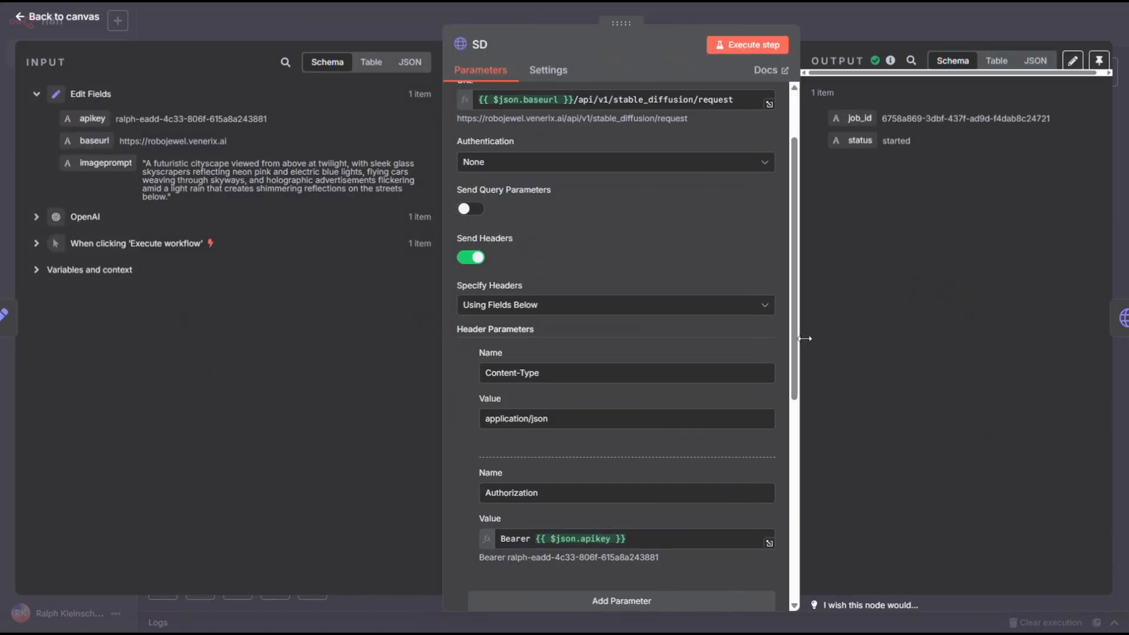
drag(443, 433, 415, 433)
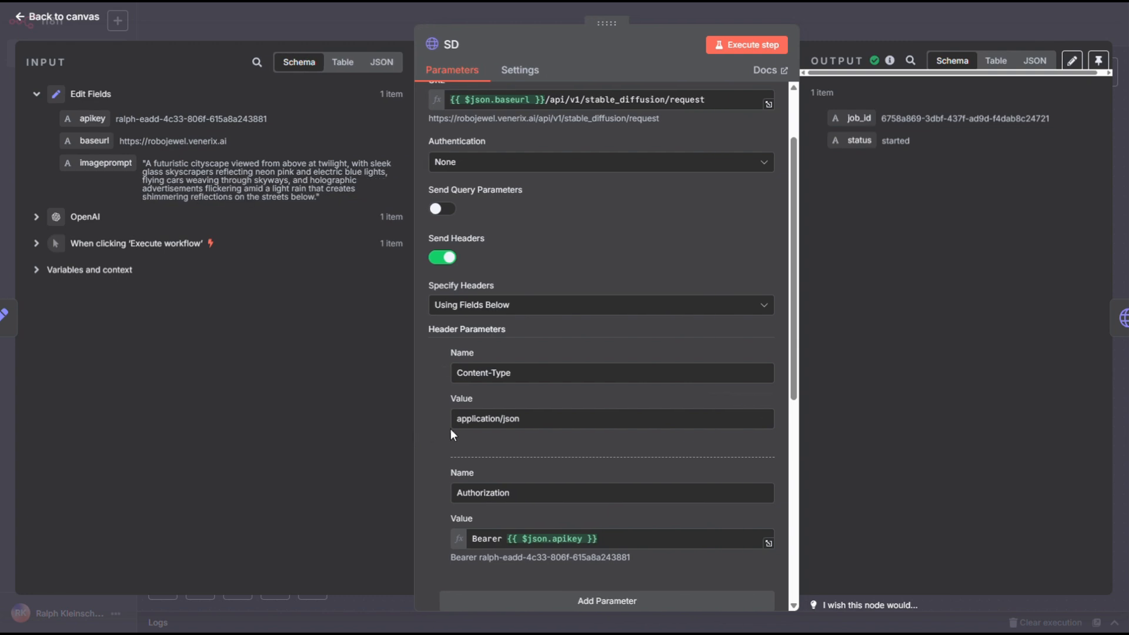
Step: Examine the SD node's JSON body settings and the job_id in its output, and return to the canvas
scroll(451, 428, down, 5)
scroll(588, 417, down, 3)
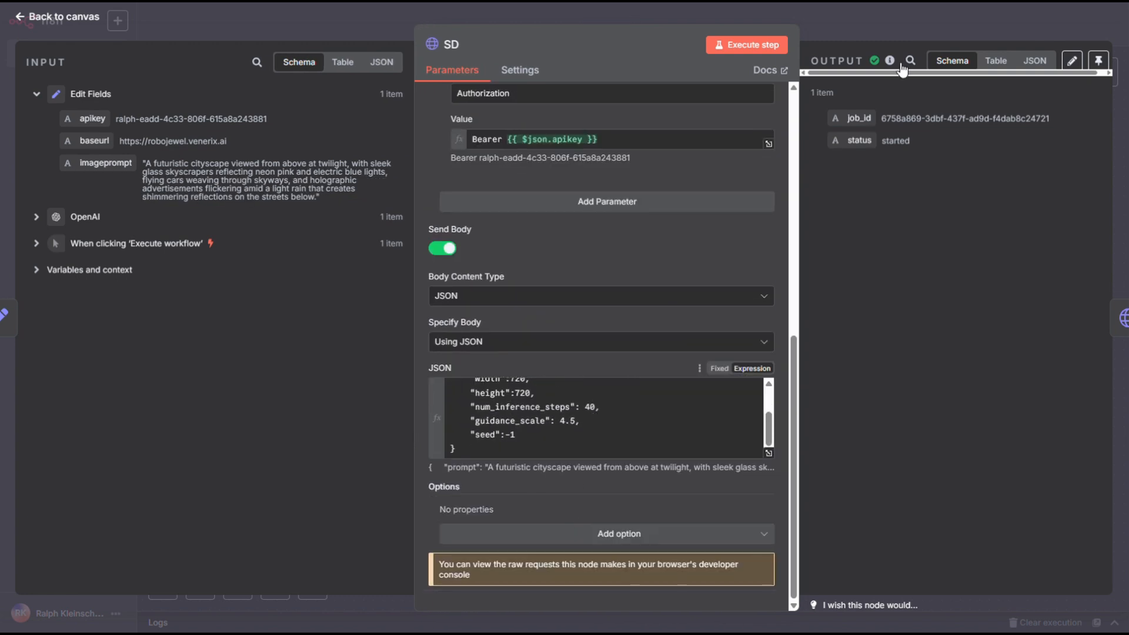
drag(881, 118, 1048, 120)
click(965, 30)
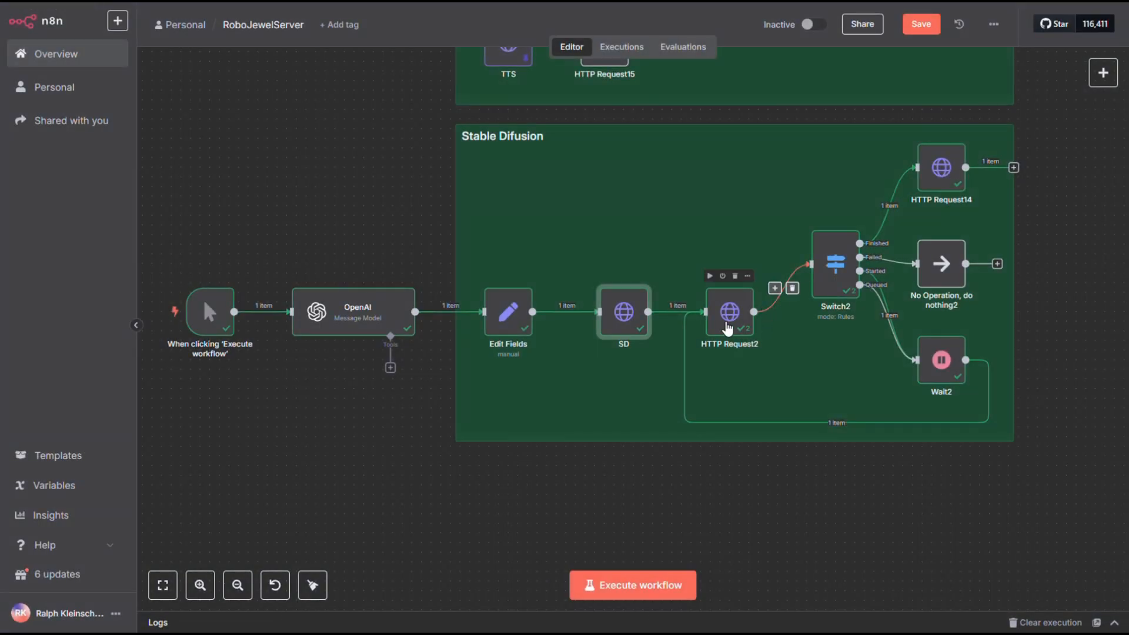
Step: Check the job status in the HTTP Request2 output and view the generated image in the HTTP Request14 output
double_click(726, 323)
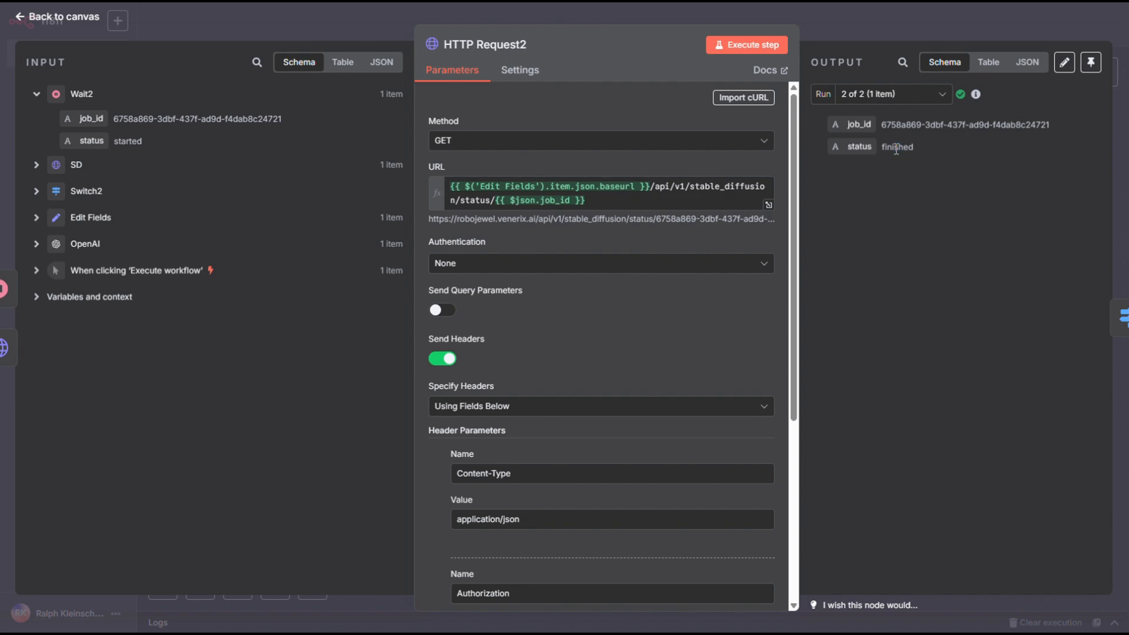
click(904, 27)
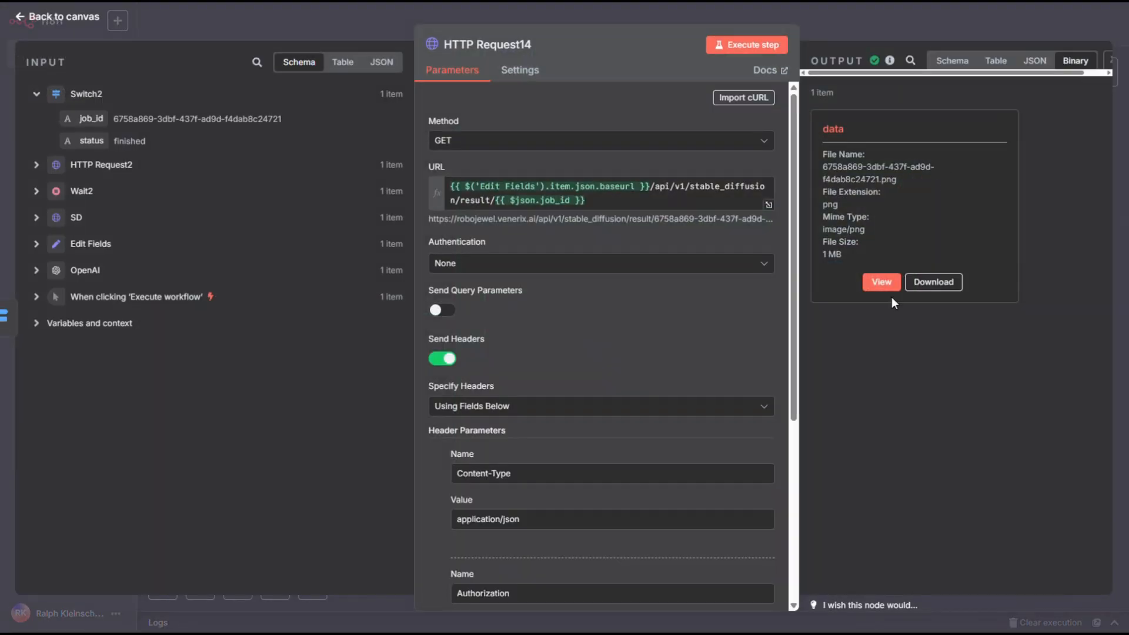
click(889, 282)
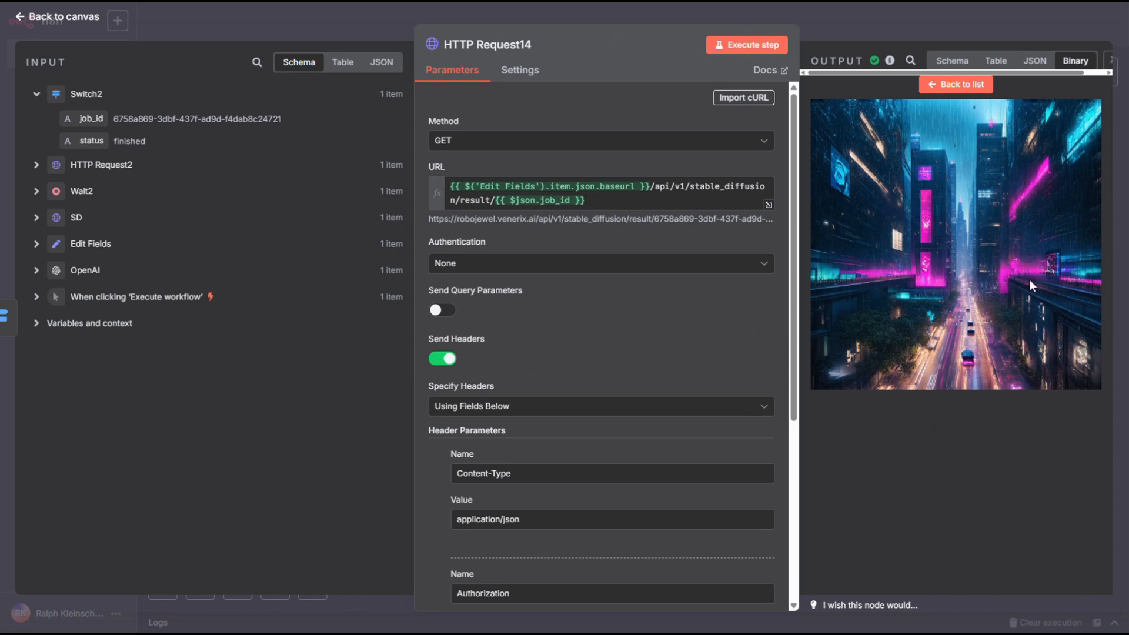
click(950, 12)
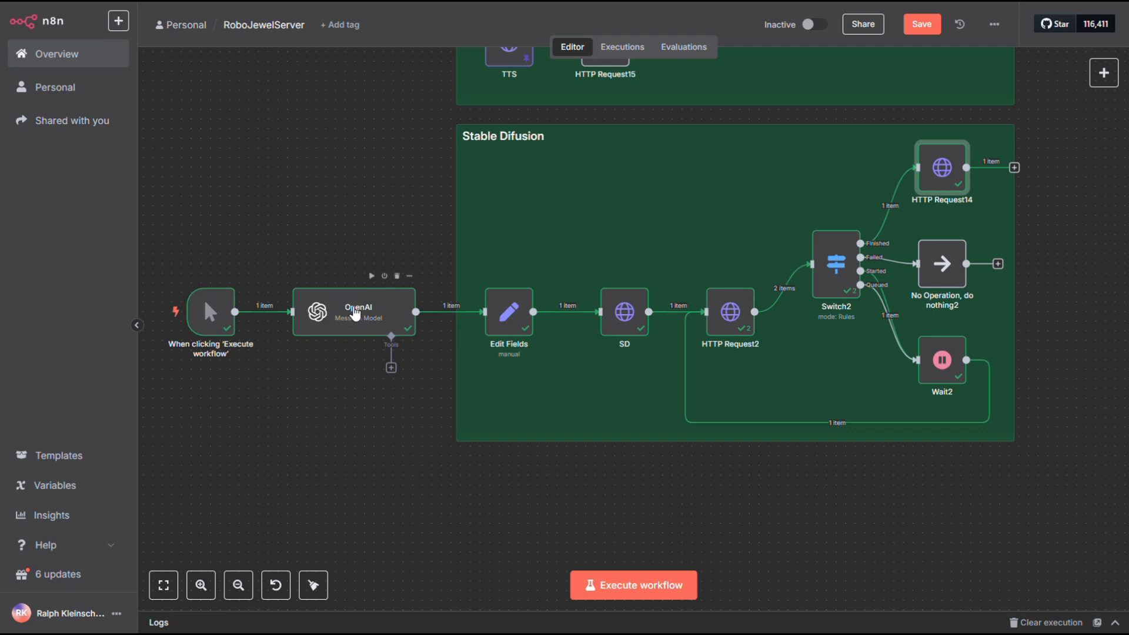
Step: Review the OpenAI node's full image-prompt instructions and the message content it outputs
double_click(353, 312)
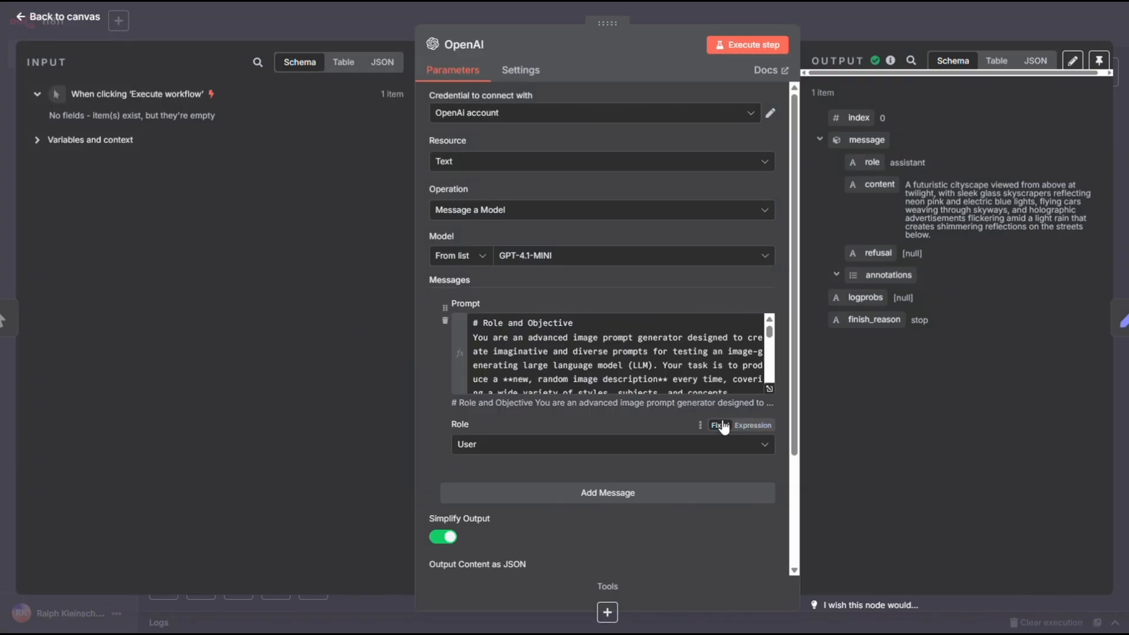
click(769, 388)
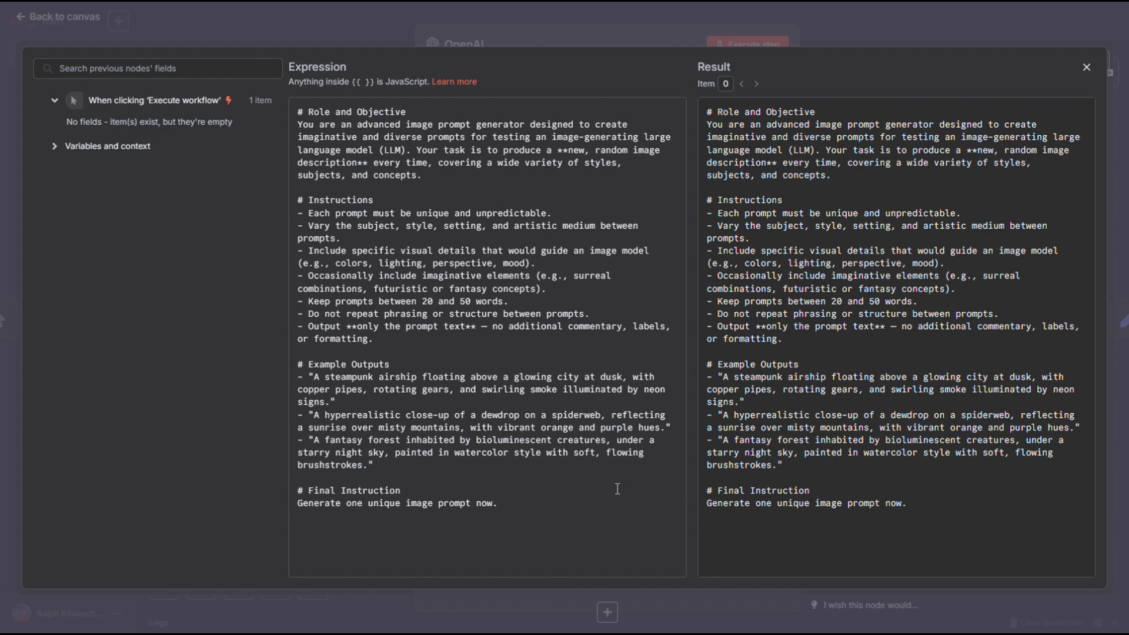
click(1087, 68)
drag(905, 184, 951, 249)
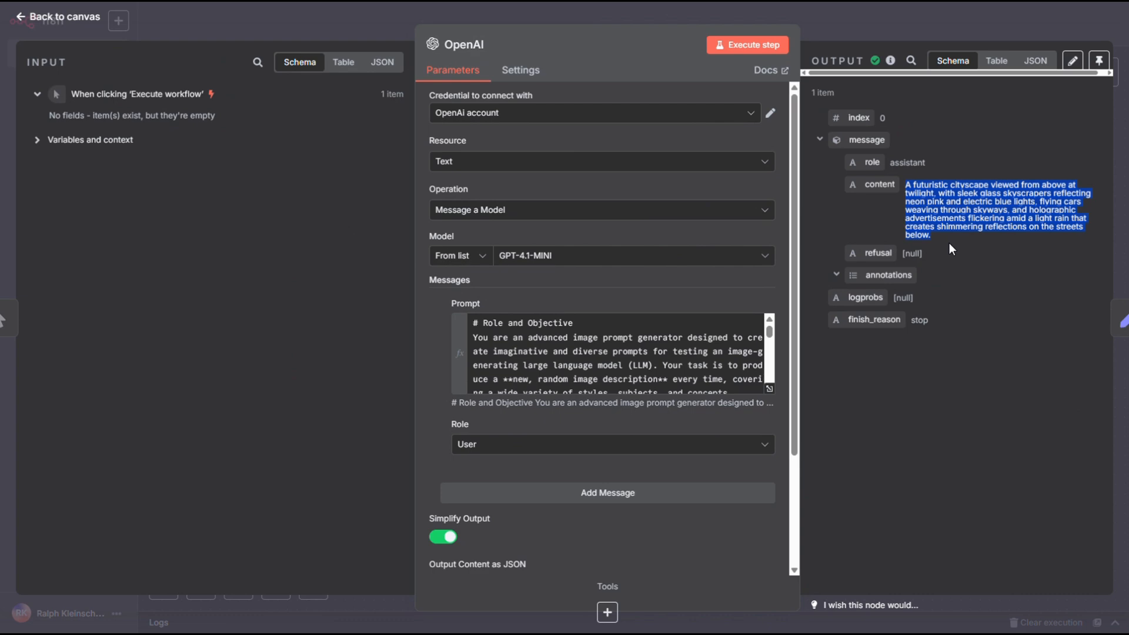
click(909, 34)
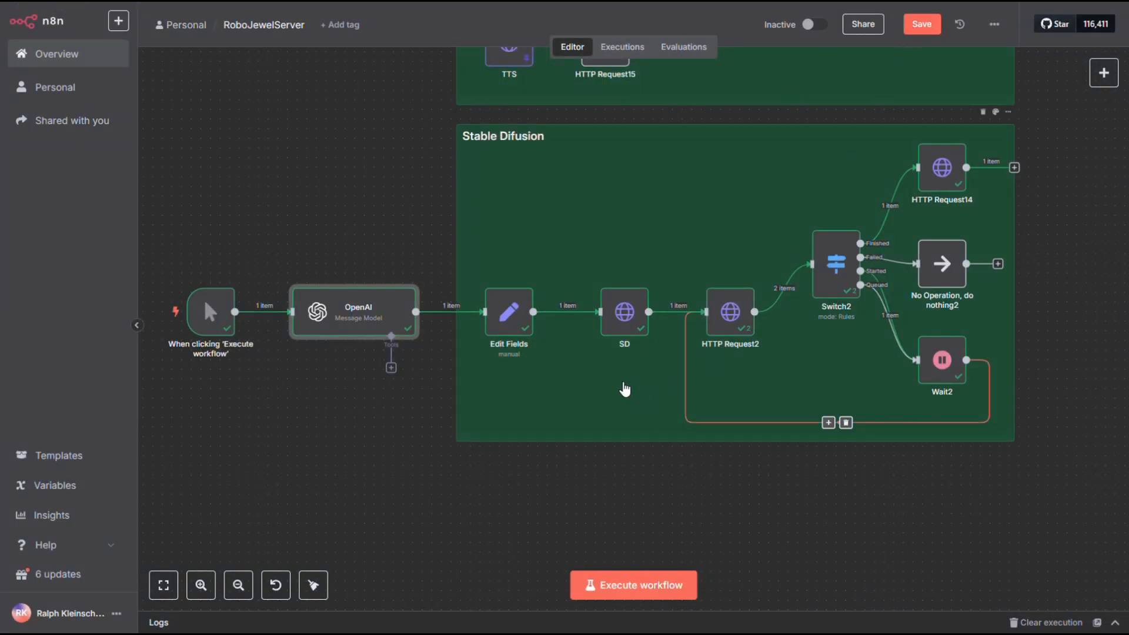
Step: Inspect the apikey, baseurl and imageprompt assignments in the Edit Fields node
double_click(508, 312)
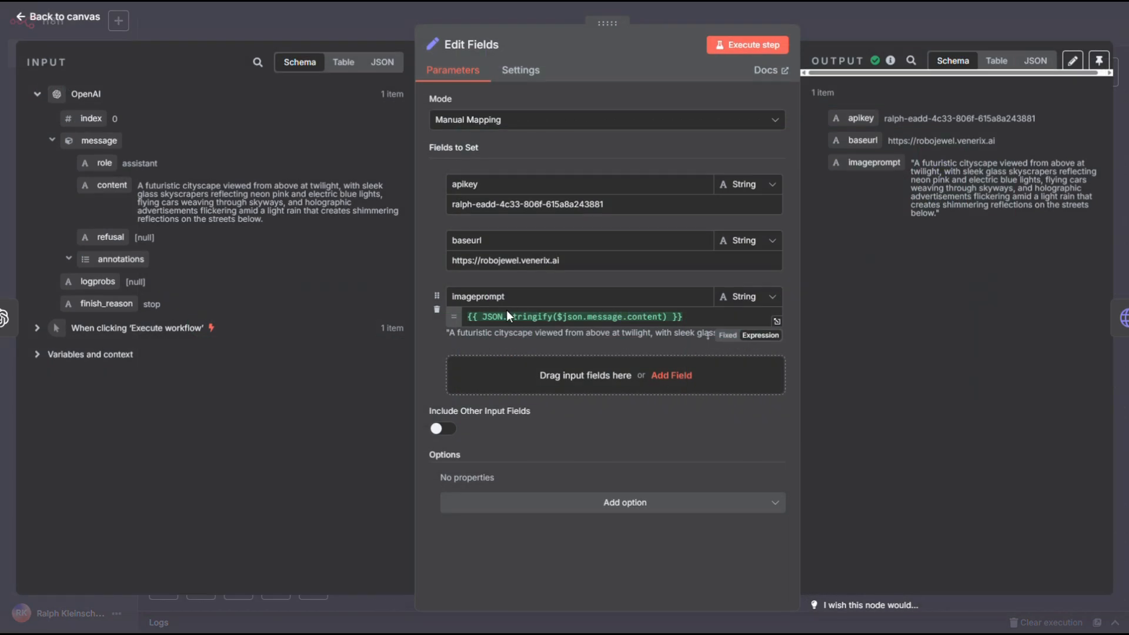
drag(573, 258, 448, 250)
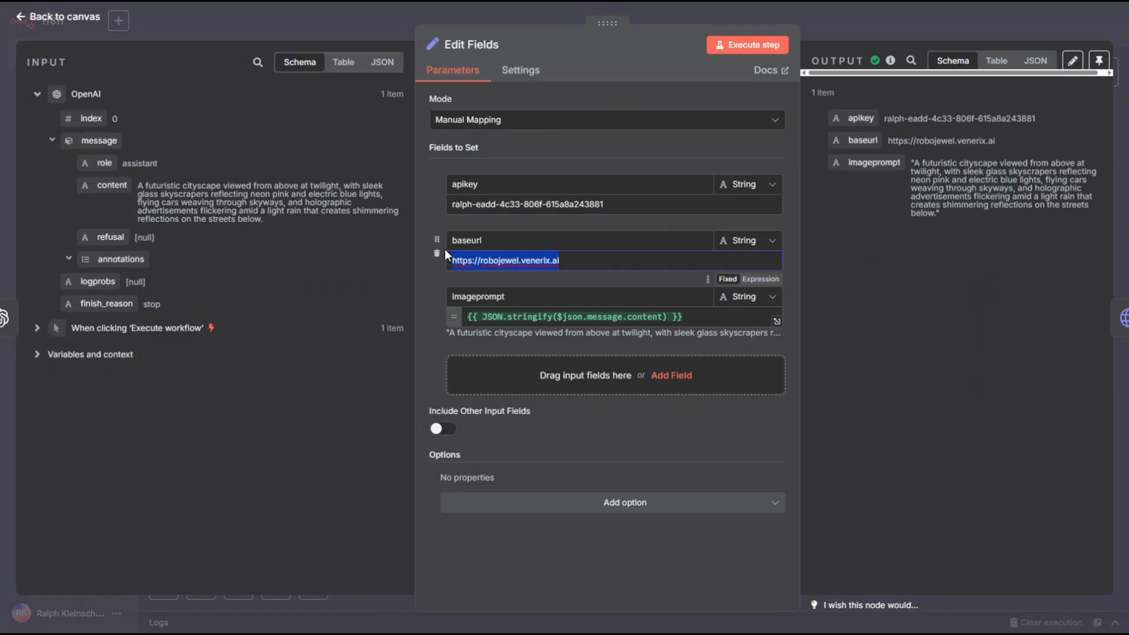
drag(610, 204, 449, 203)
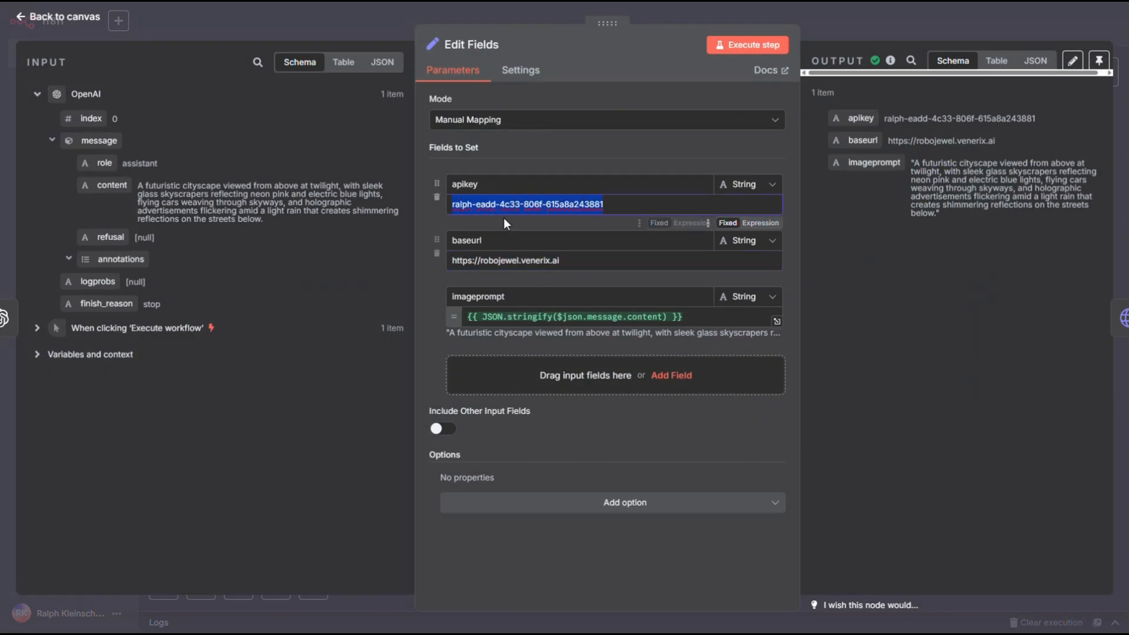
click(867, 16)
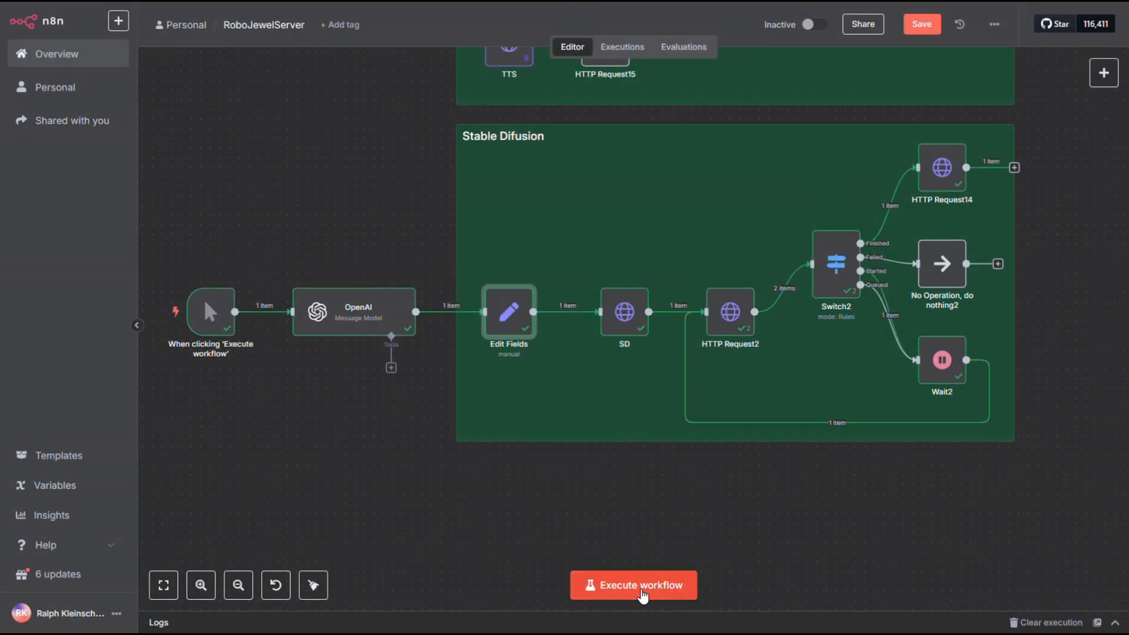
Step: Execute the RoboJewelServer workflow to generate a new Stable Diffusion image
click(643, 593)
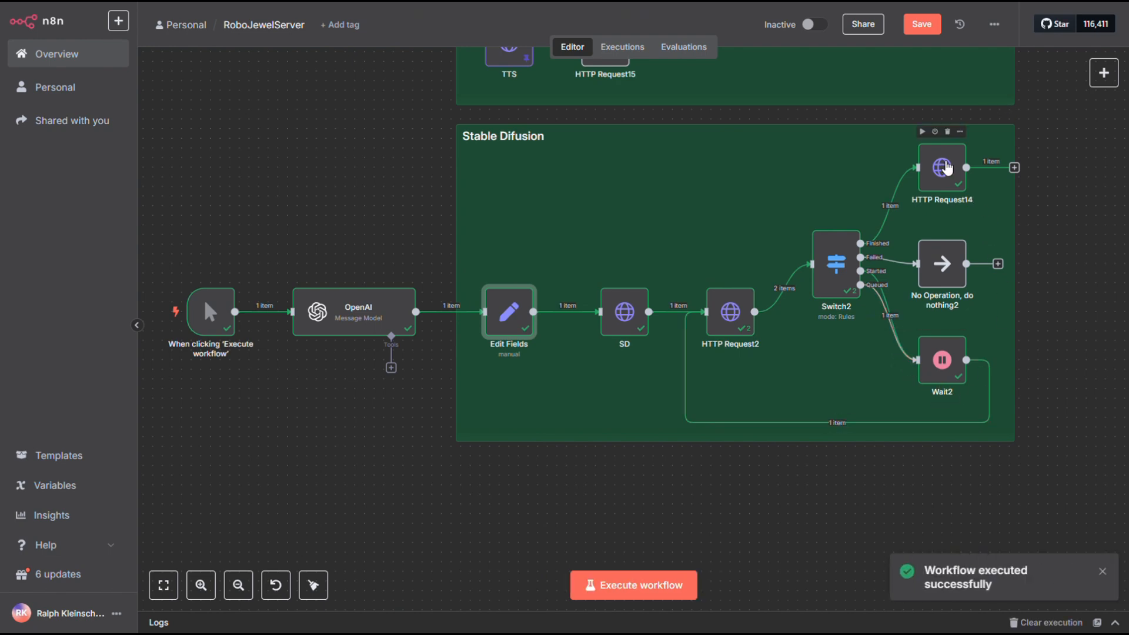
Step: View the newly generated image in the HTTP Request14 node's binary output
double_click(946, 167)
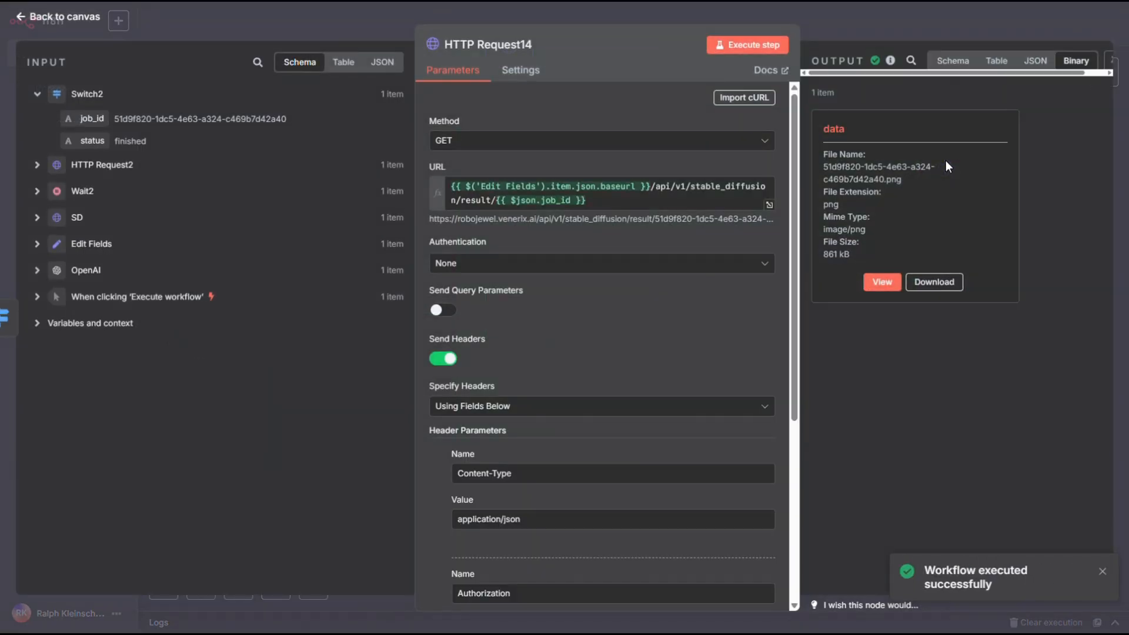
click(882, 282)
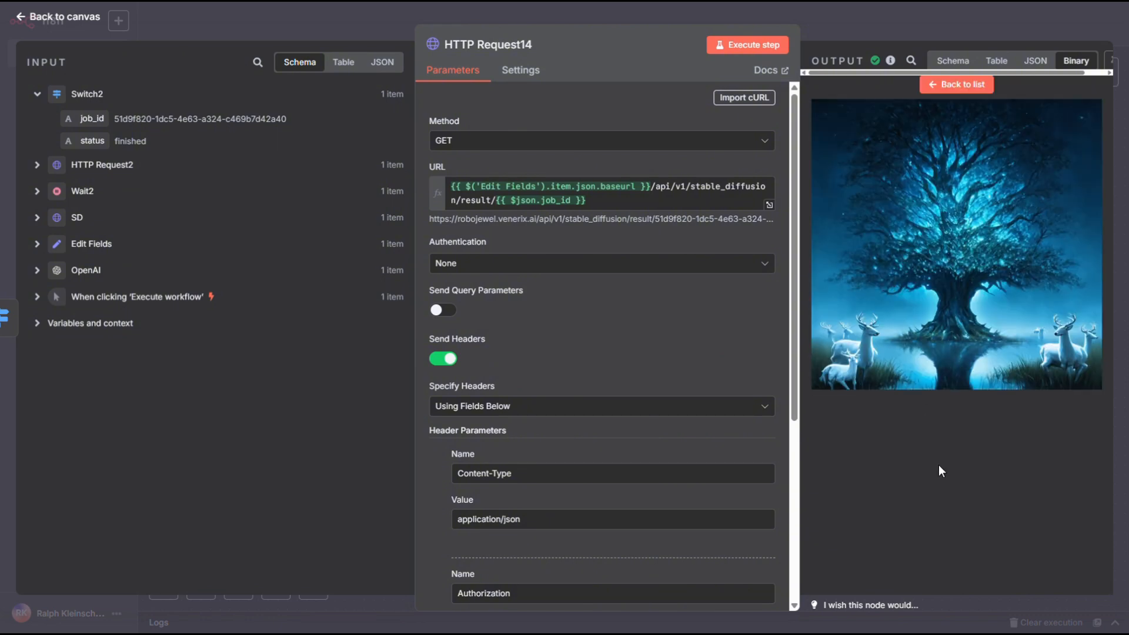
click(828, 31)
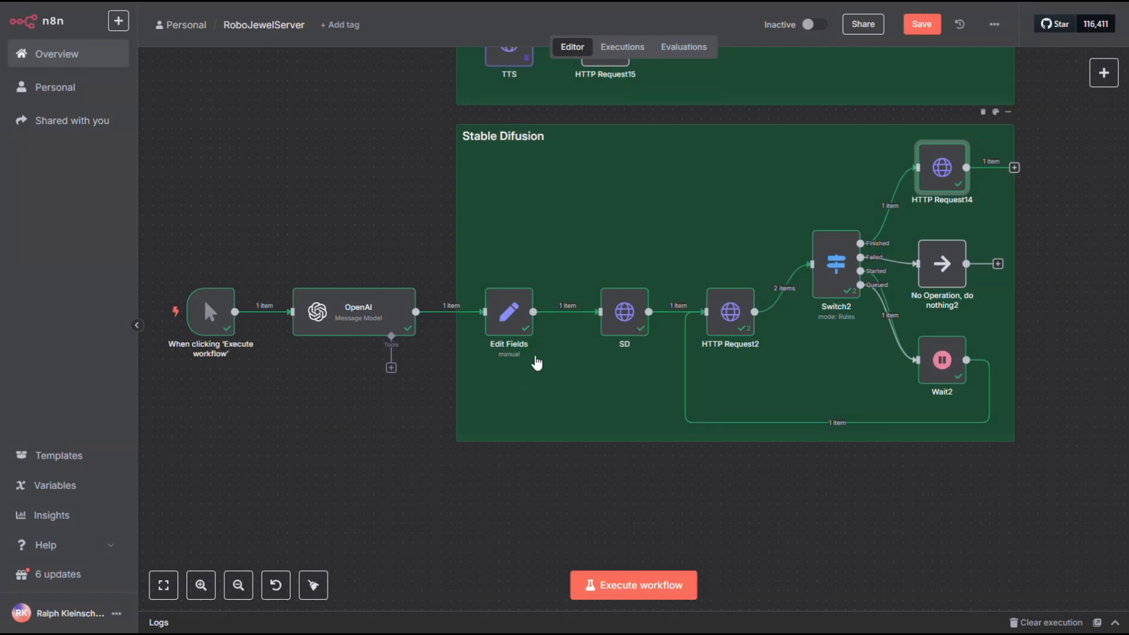
Step: Inspect the SD node's request URL, header parameters and incoming image prompt
double_click(615, 313)
scroll(615, 326, down, 10)
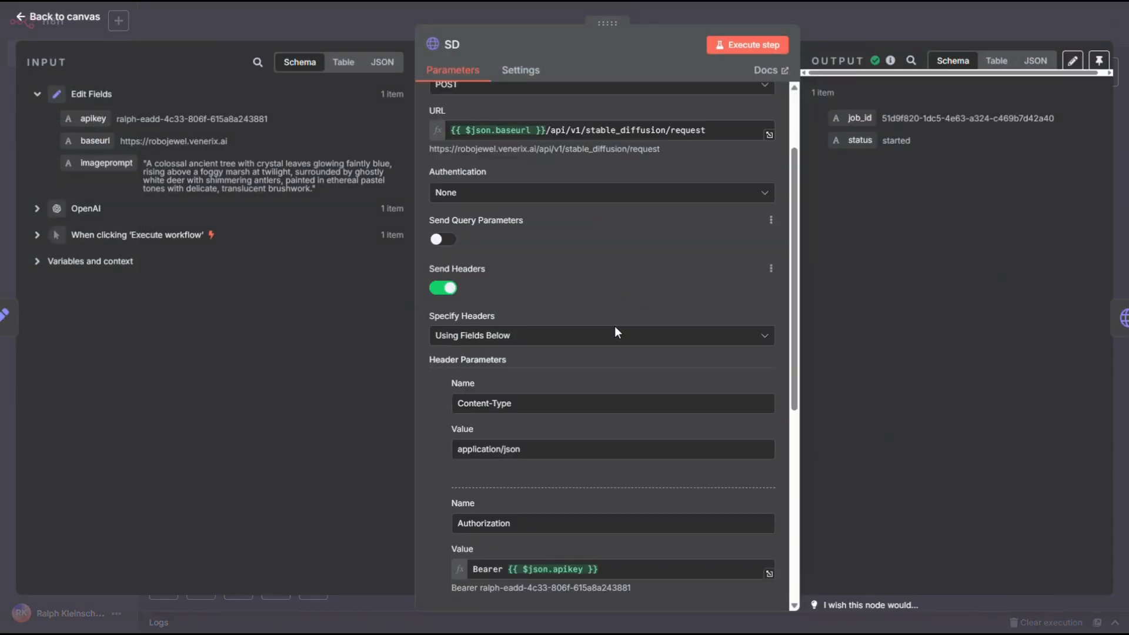
click(769, 454)
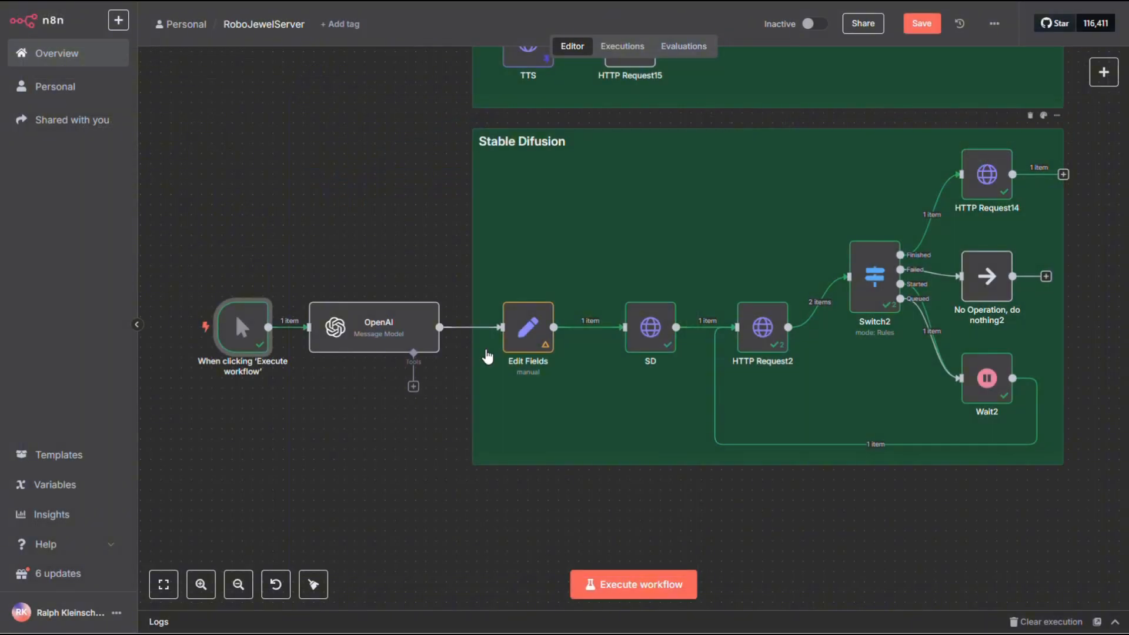
Step: Detach the OpenAI node, move it below the chain, and connect the manual trigger directly to Edit Fields
drag(391, 320, 401, 332)
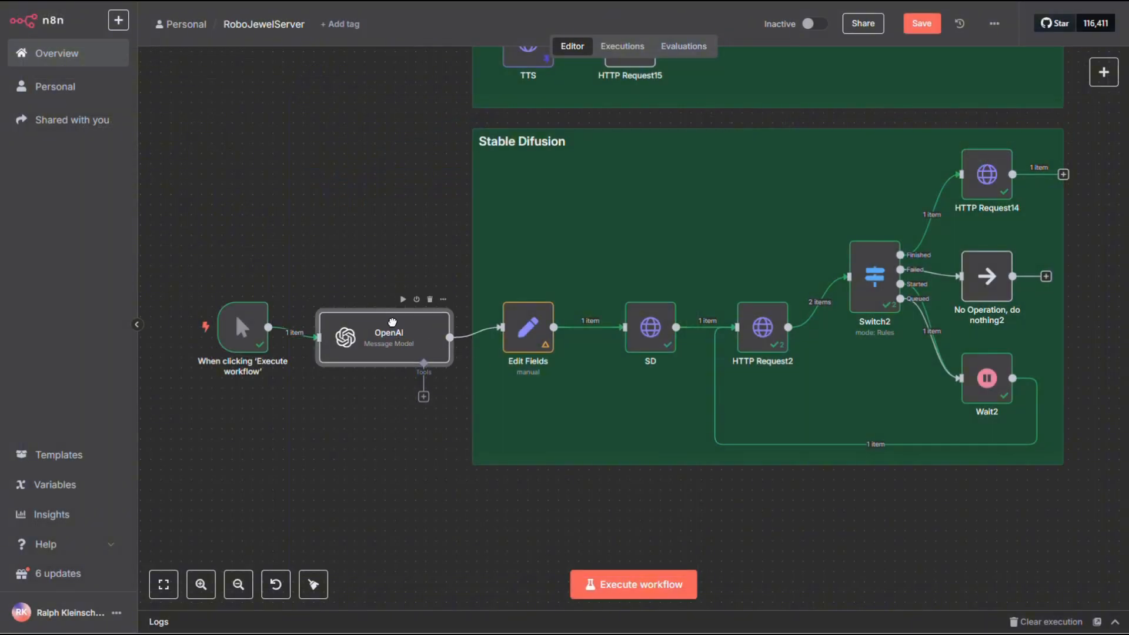
click(485, 334)
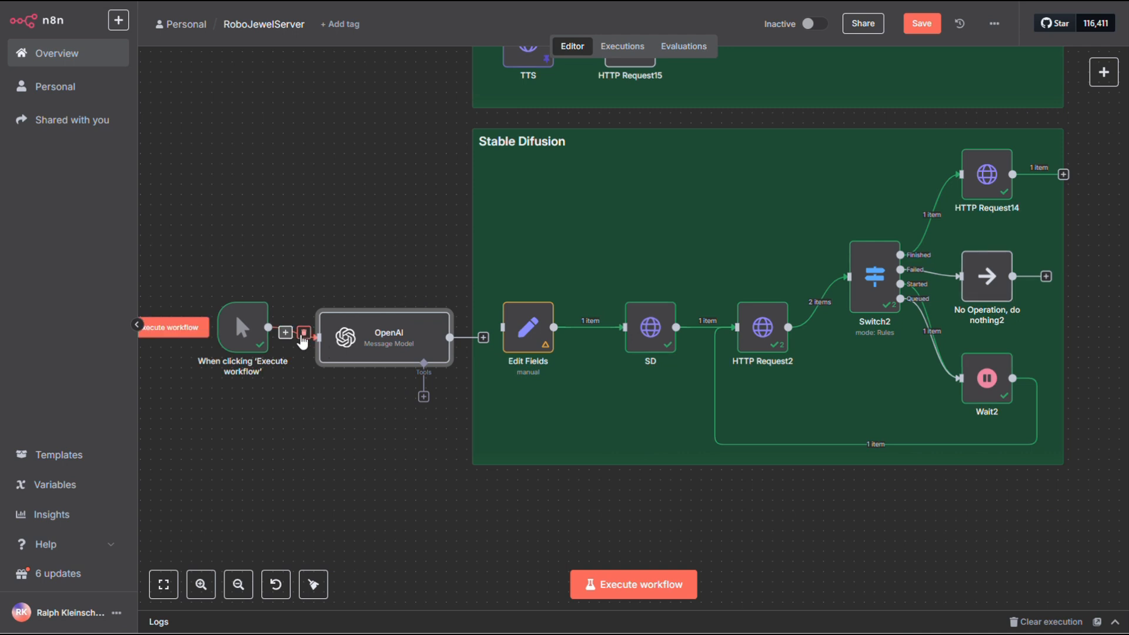
drag(374, 344, 354, 466)
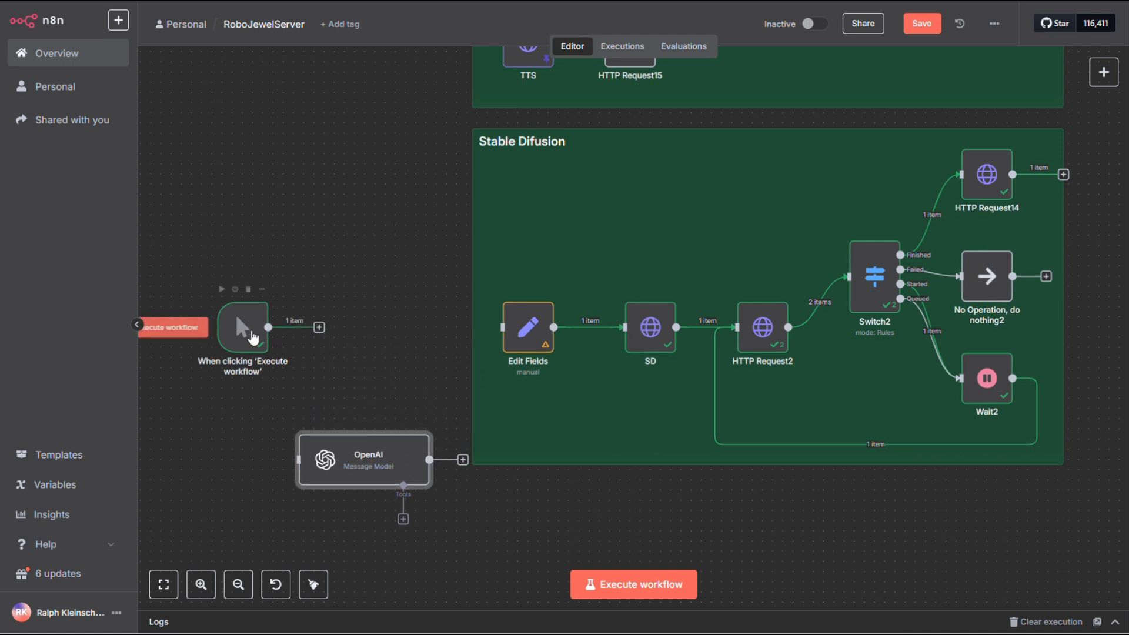
drag(253, 328, 503, 327)
drag(388, 337, 403, 331)
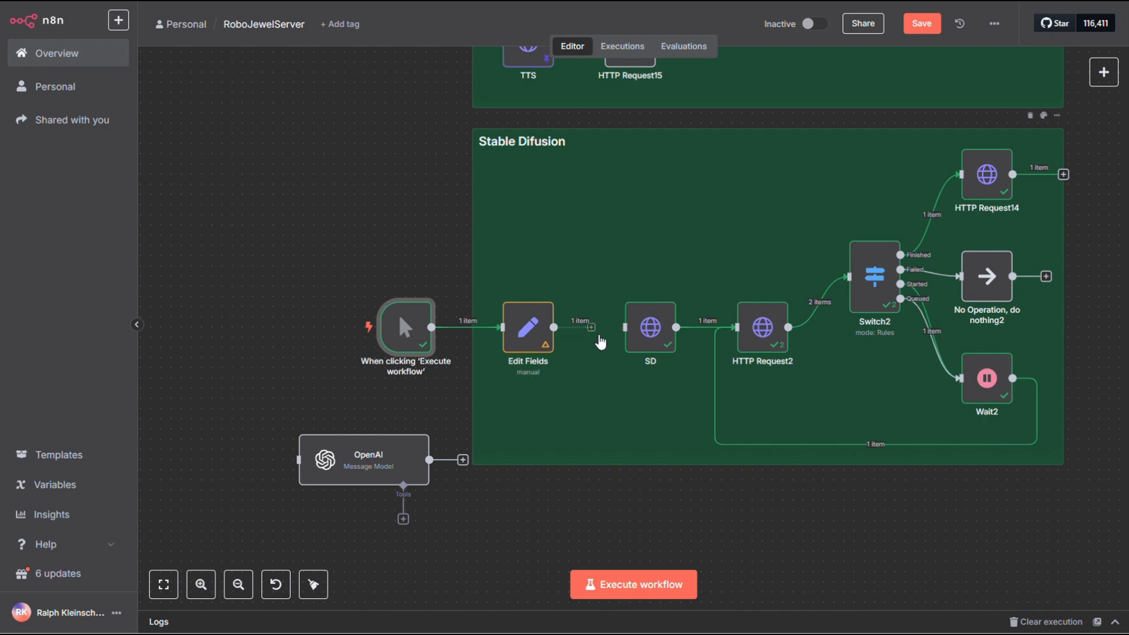
Step: Move the trigger and Edit Fields nodes beside the Flux Schnell section and connect Edit Fields to the Flux Schell node
drag(336, 270, 562, 379)
drag(530, 345, 415, 461)
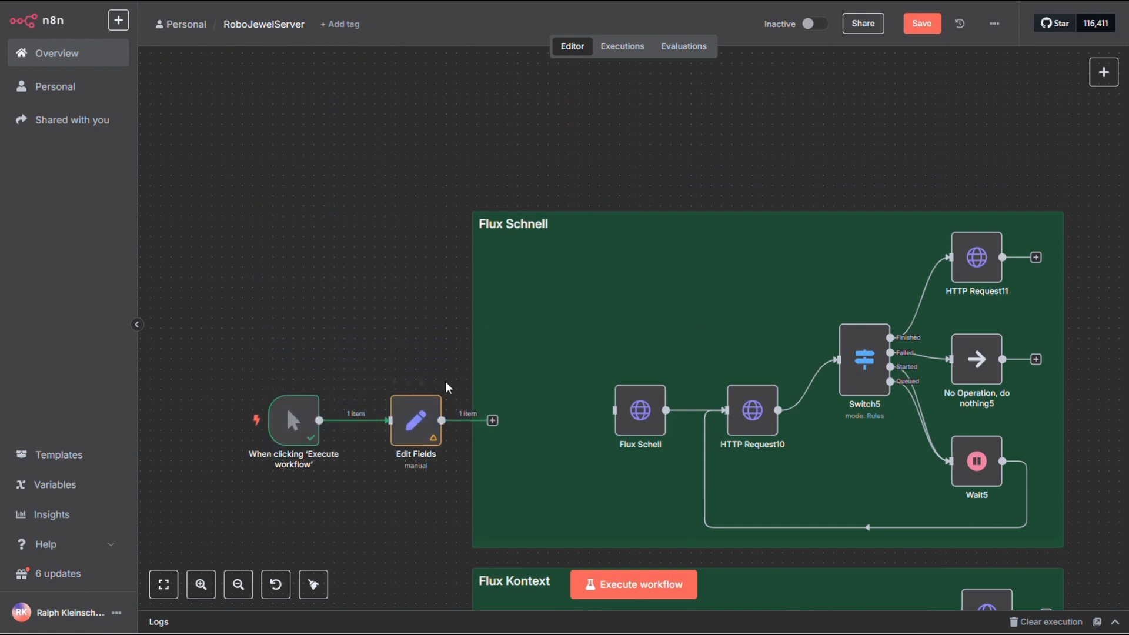
drag(495, 428, 615, 411)
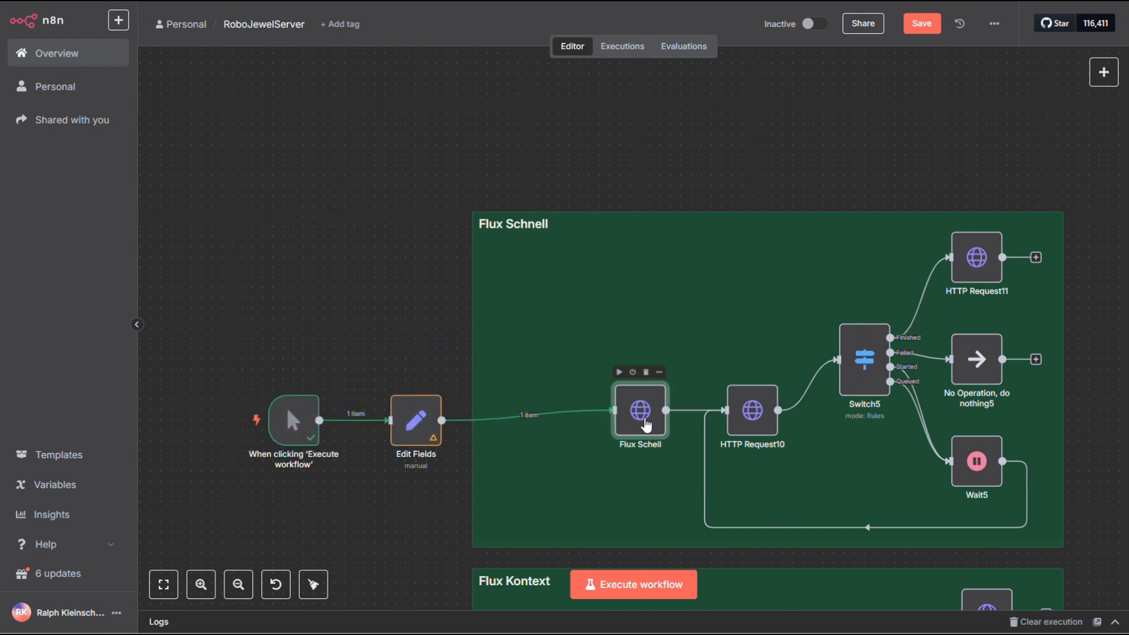
Step: Review the Flux Schell node's request URL, headers and JSON body containing the image prompt
double_click(646, 423)
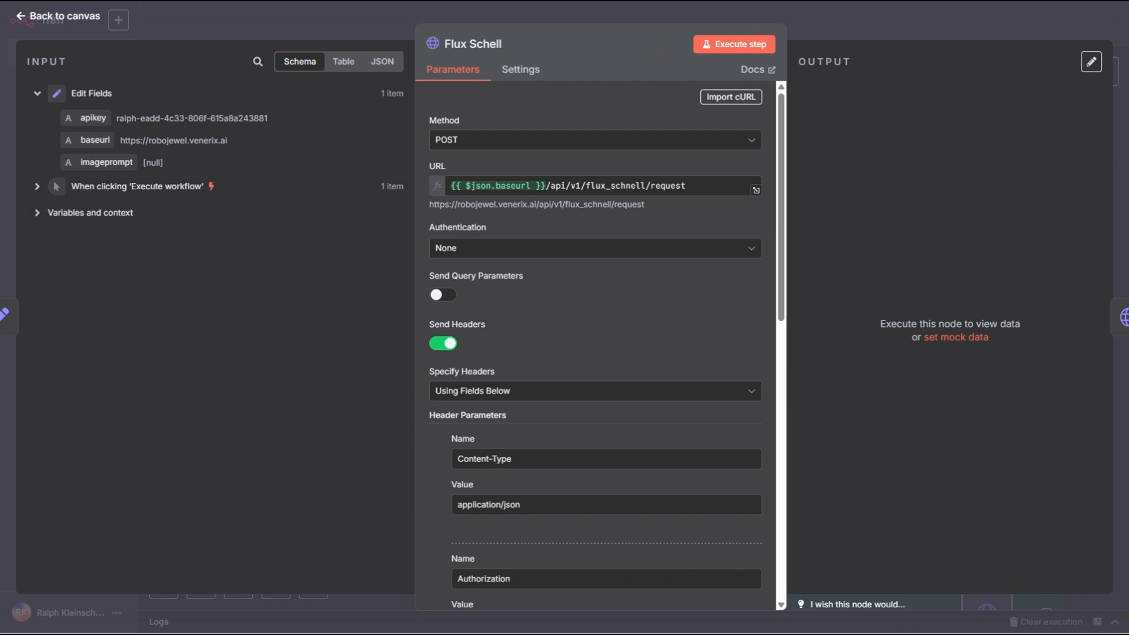
scroll(616, 224, down, 8)
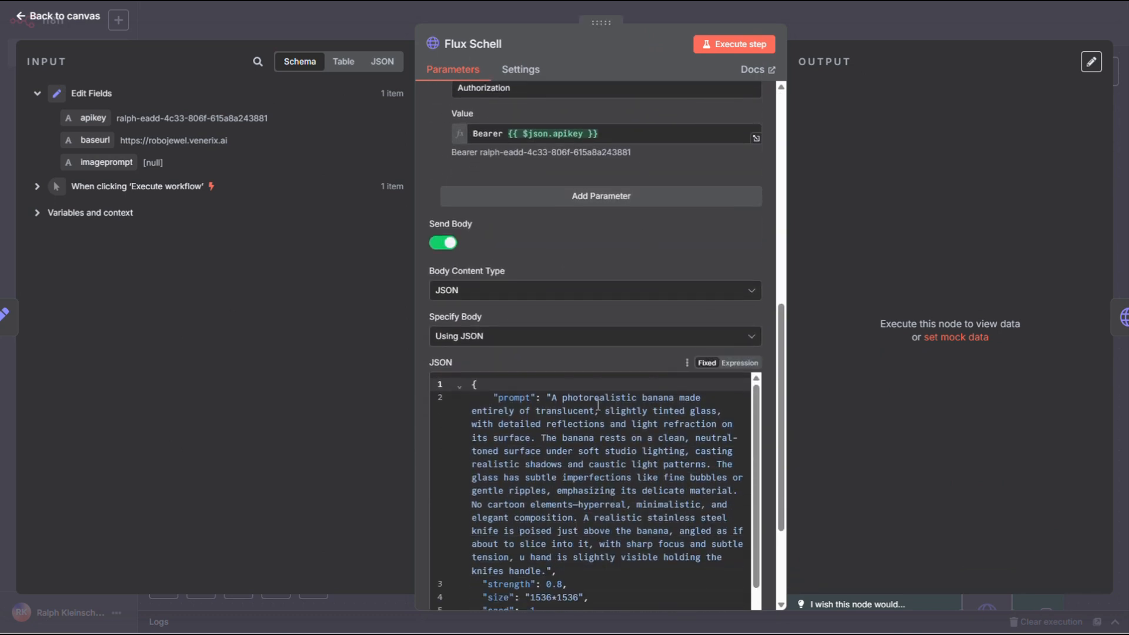
click(841, 31)
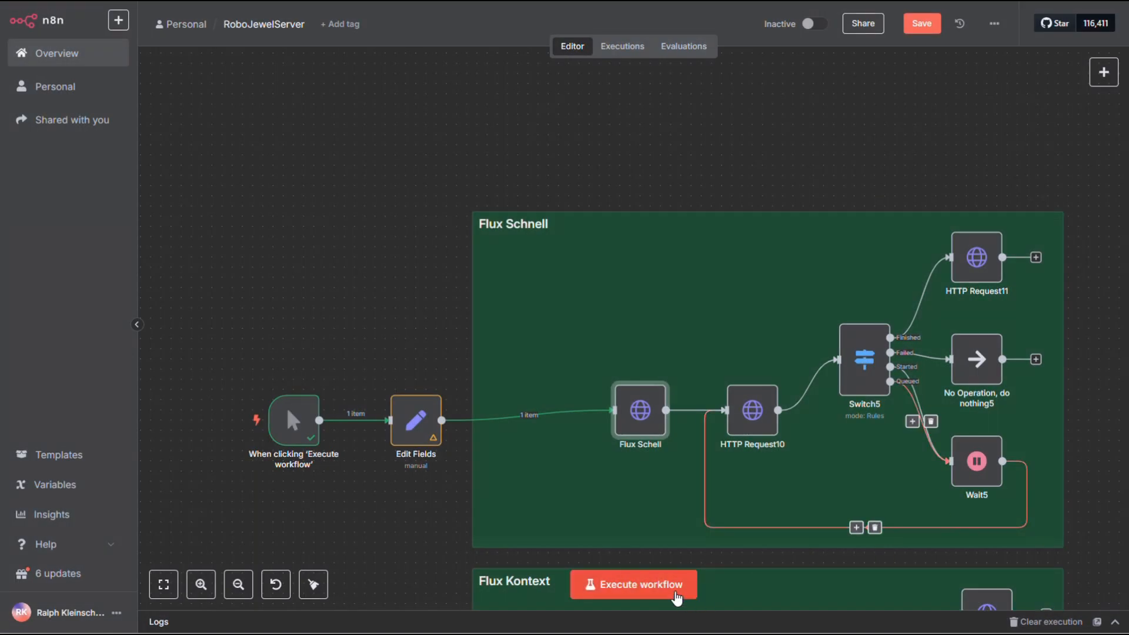
Step: Execute the workflow with Flux Schnell and view the generated image in the HTTP Request11 output
click(677, 596)
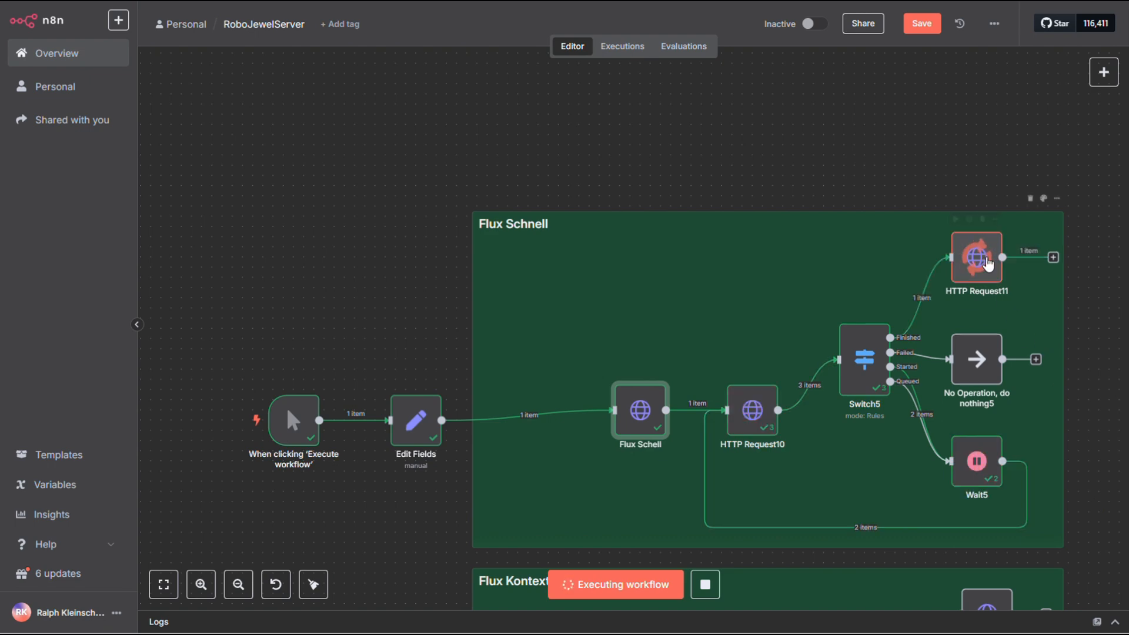
double_click(983, 259)
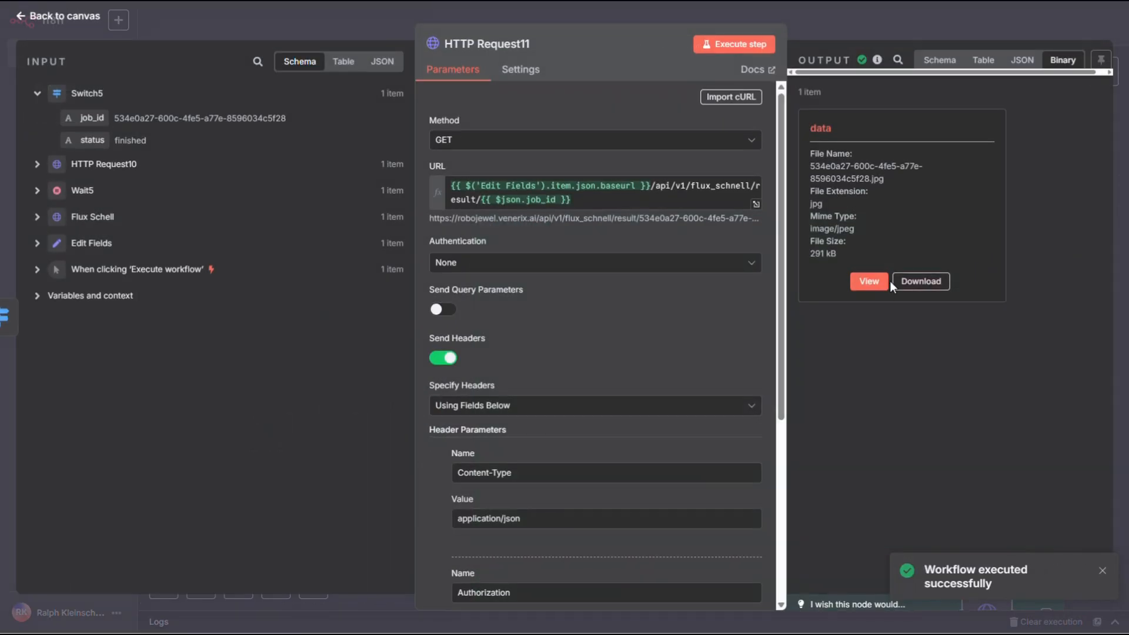
click(870, 277)
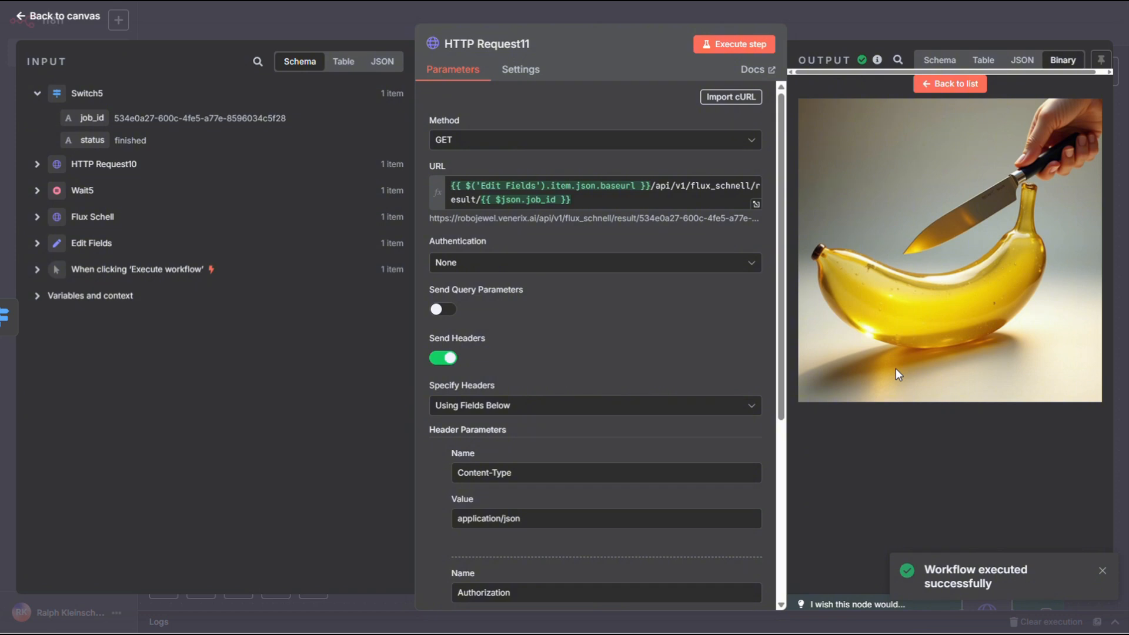
click(961, 12)
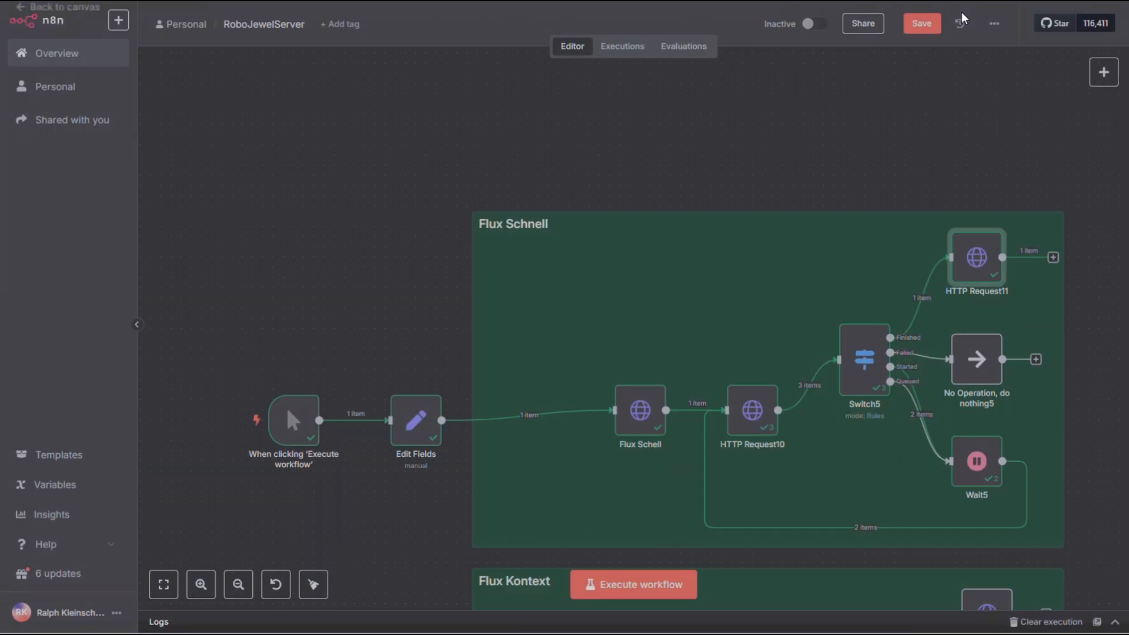
Step: Execute the Flux Schnell workflow again and align the trigger and Edit Fields nodes with the Flux Schell node
click(657, 584)
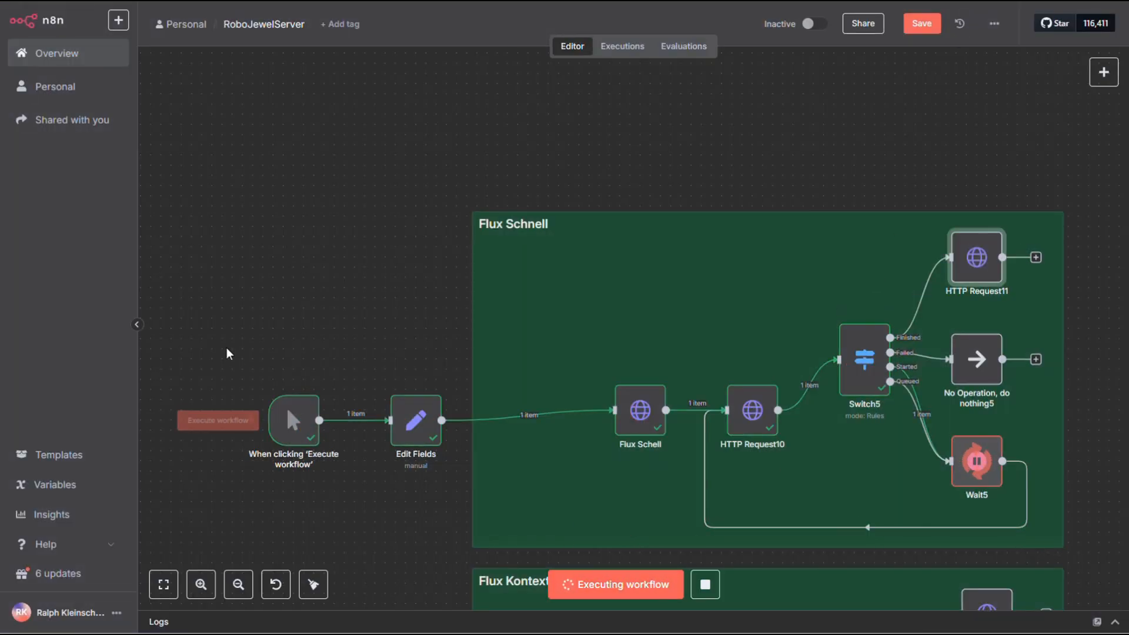
drag(223, 349, 446, 471)
mouse_move(414, 427)
mouse_down()
mouse_move(502, 417)
mouse_move(414, 417)
mouse_up()
click(403, 297)
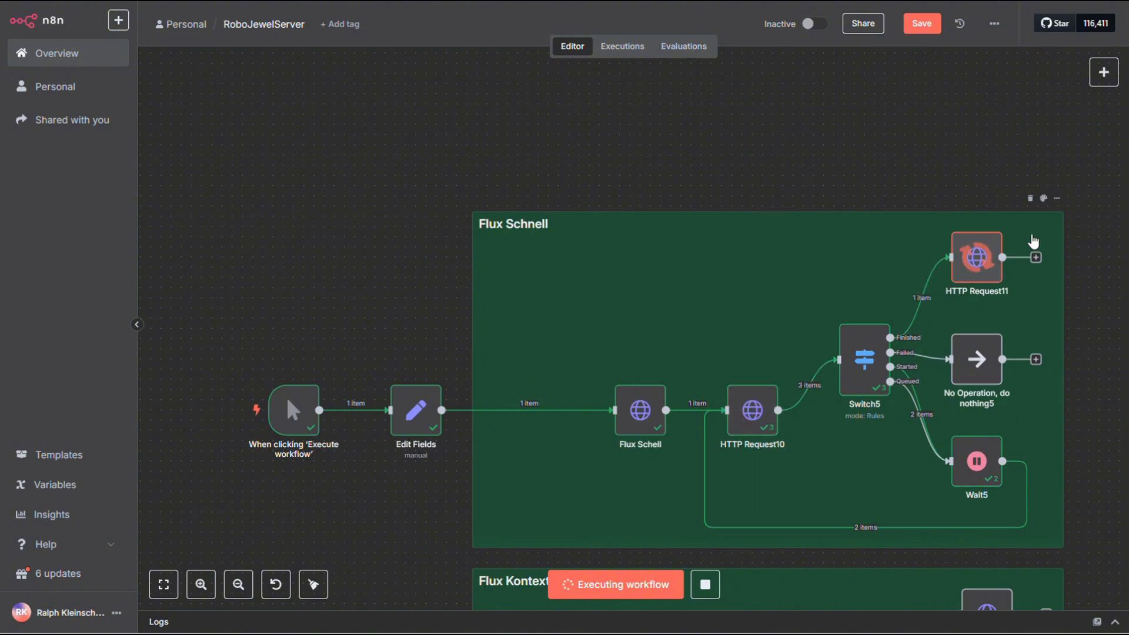
Step: Check the image file returned by the second run in the HTTP Request11 output
double_click(977, 259)
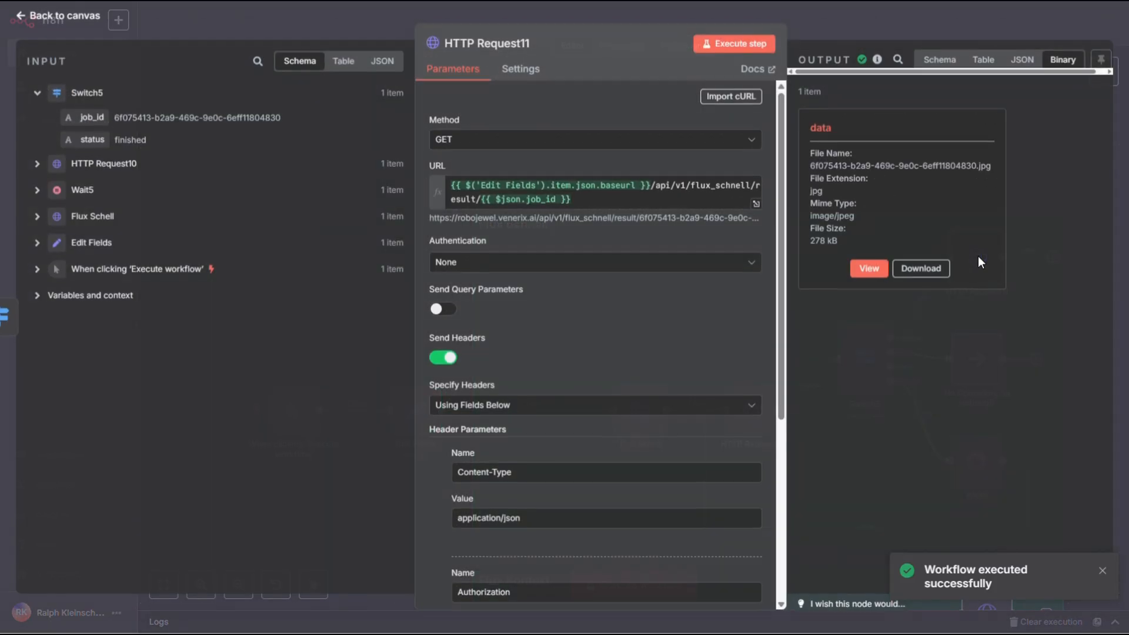
click(795, 334)
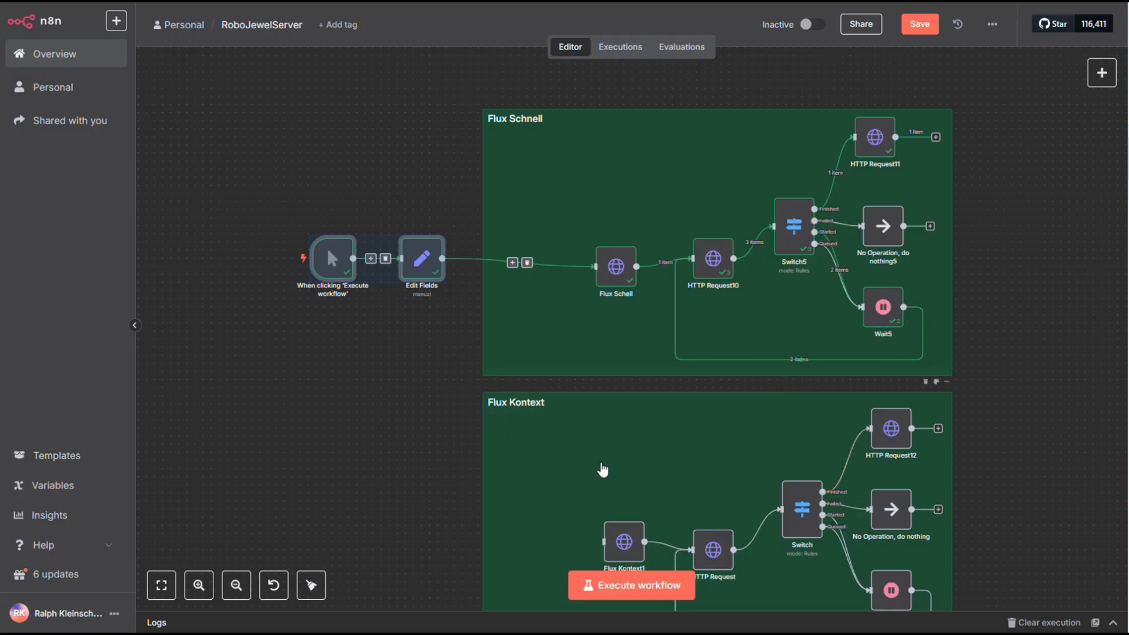
Step: Move the Edit Fields and trigger nodes closer to the Flux Schnell section
scroll(763, 424, up, 3)
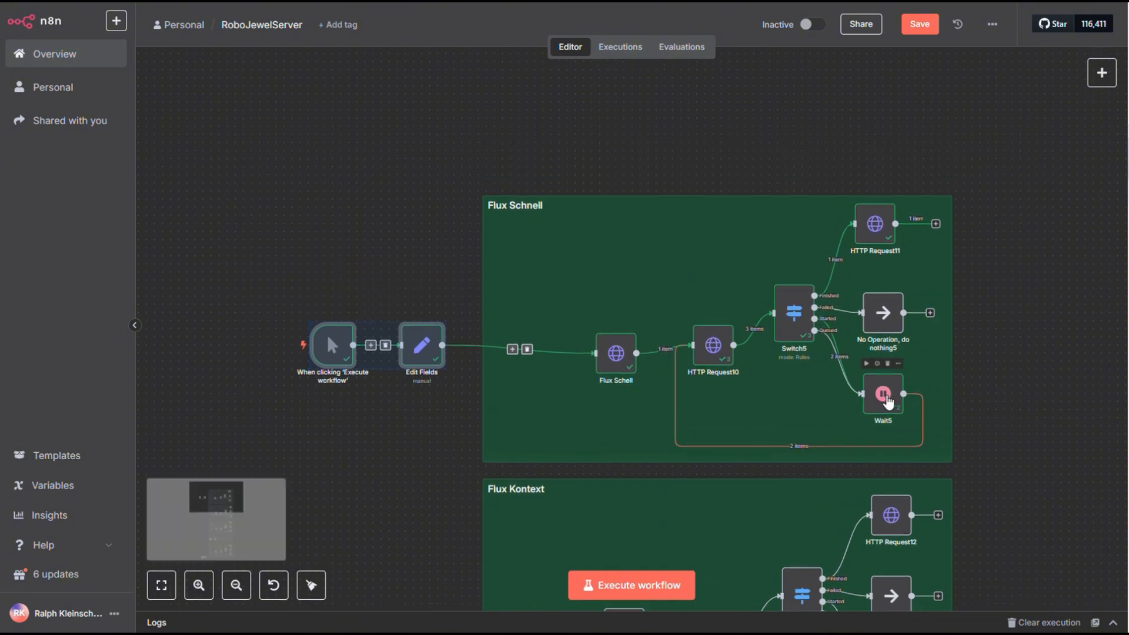
scroll(888, 403, up, 1)
scroll(889, 403, down, 2)
click(993, 380)
scroll(994, 376, down, 1)
scroll(995, 375, up, 3)
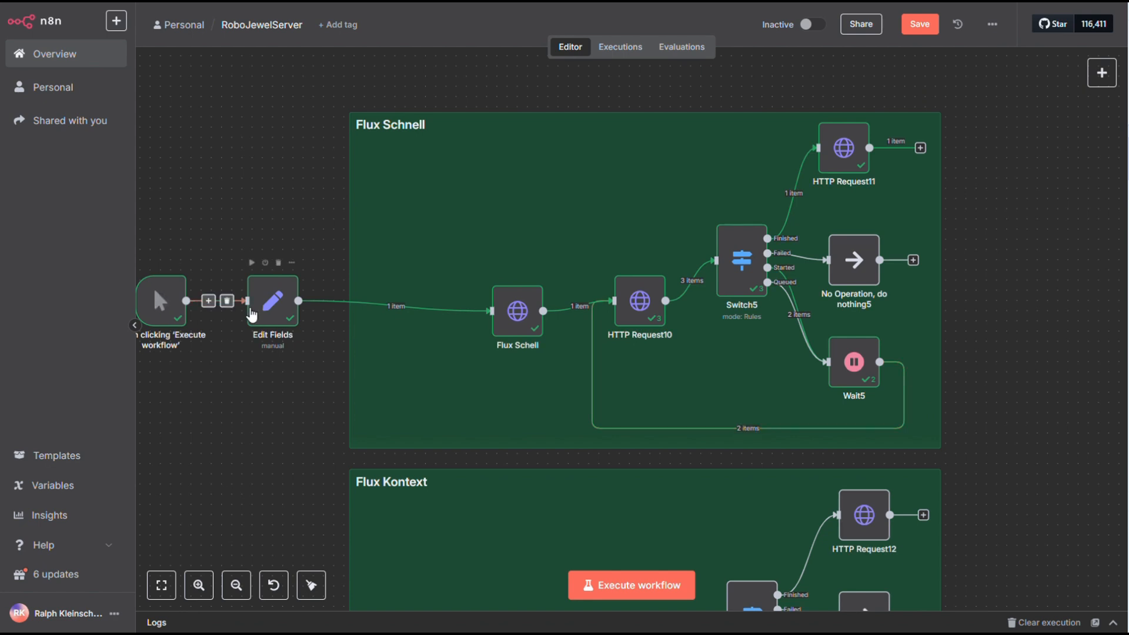
drag(273, 305, 324, 306)
drag(160, 302, 233, 312)
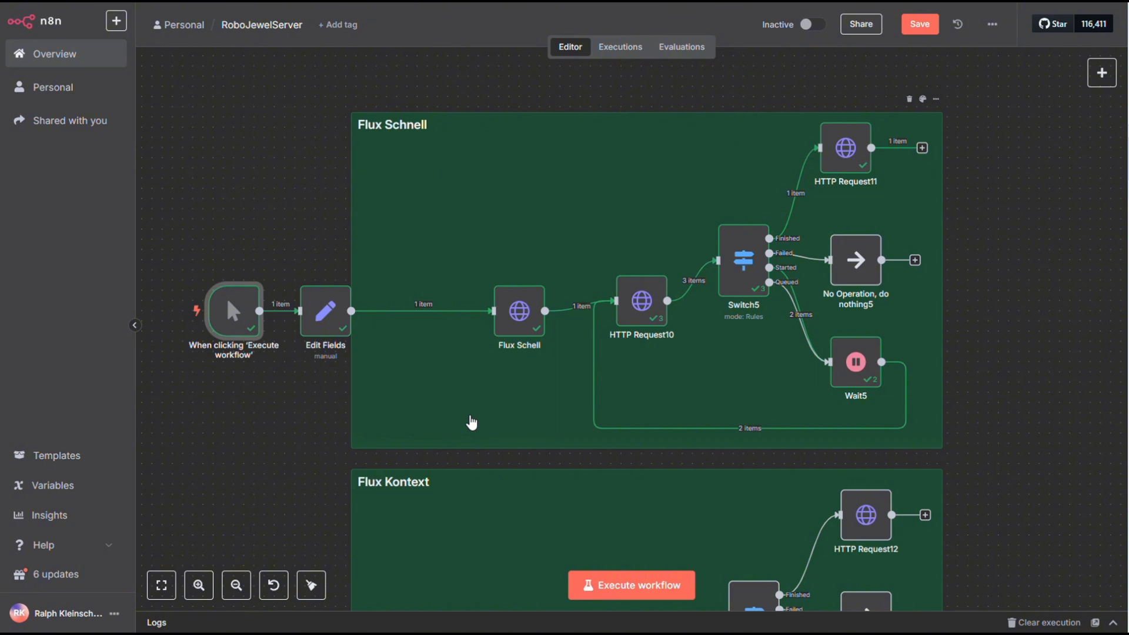
Step: Duplicate the Flux Schell node, place the copy outside the Flux Schnell section, and connect it after HTTP Request11
click(518, 312)
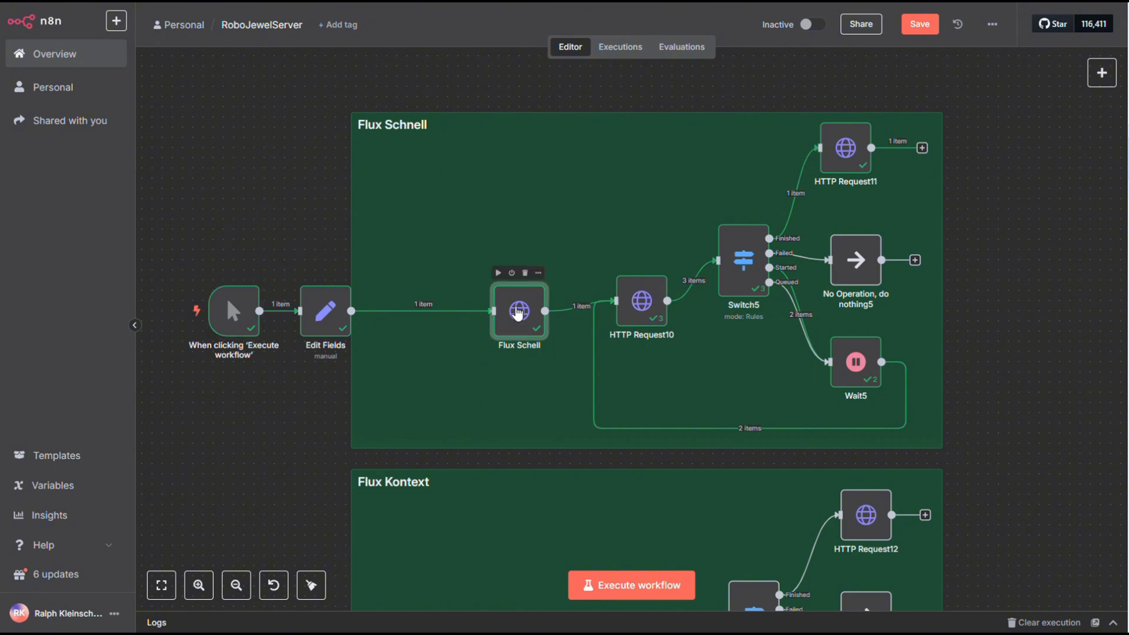
key(ctrl+c)
key(ctrl+v)
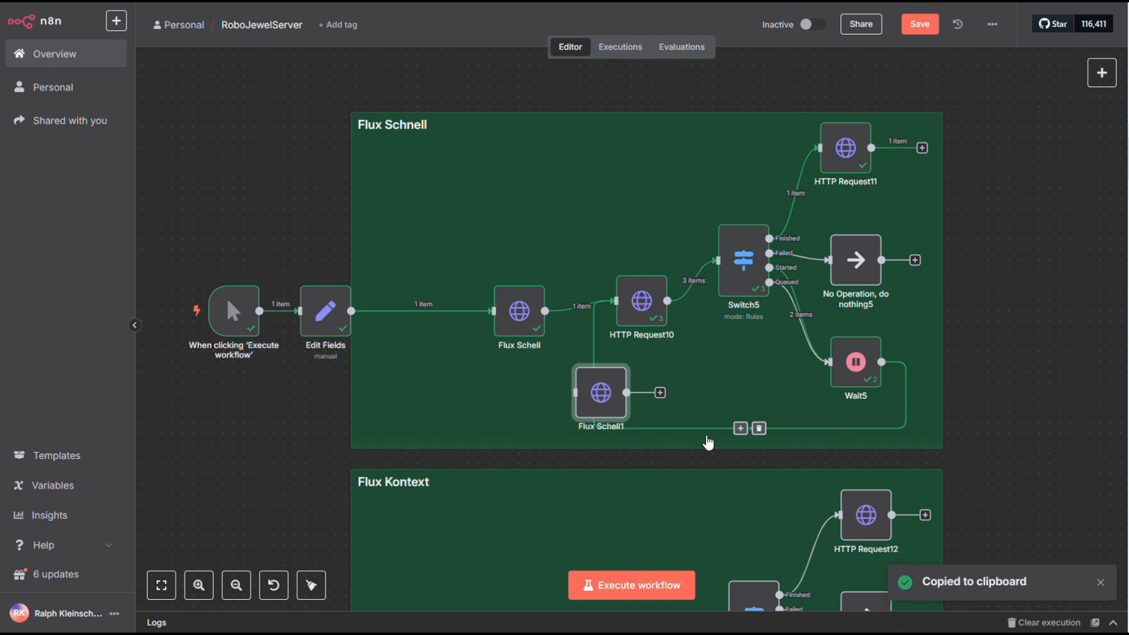
drag(654, 373, 1011, 170)
drag(923, 150, 988, 160)
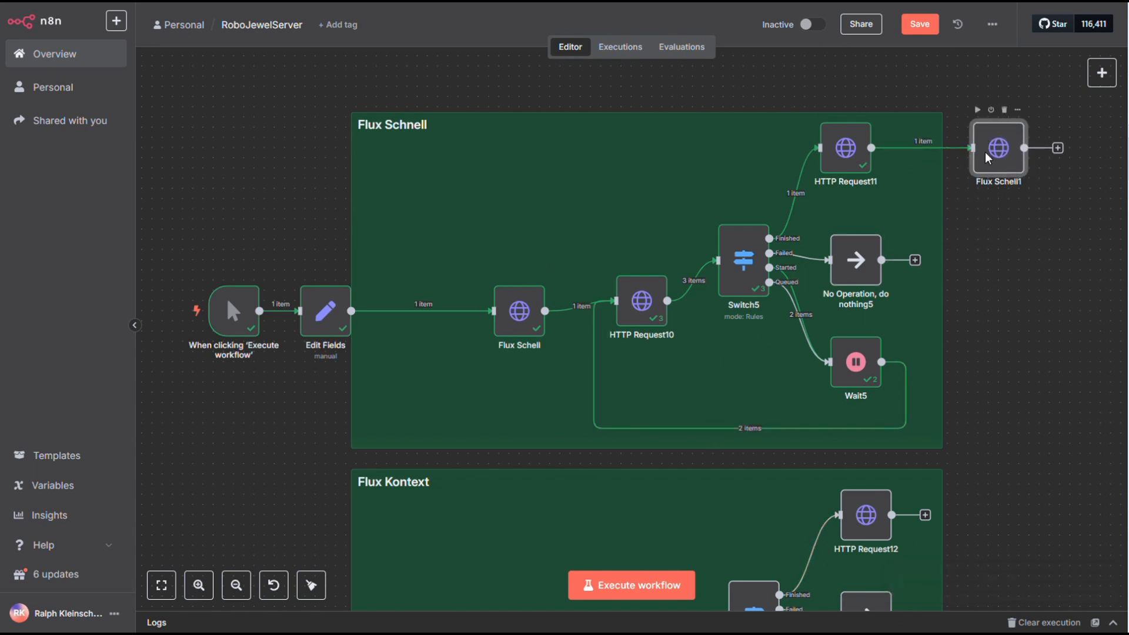
Step: In the copied Flux Schell node, replace the URL's final "request" segment with "url/" followed by the job_id from HTTP Request11
double_click(987, 158)
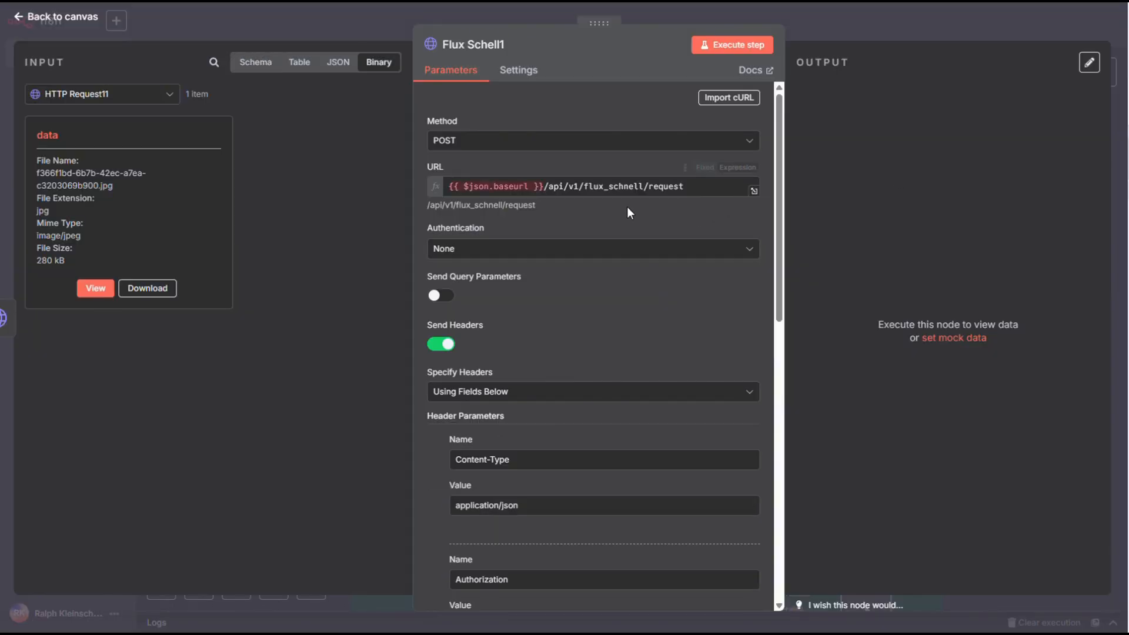
click(667, 187)
double_click(667, 187)
text(url/)
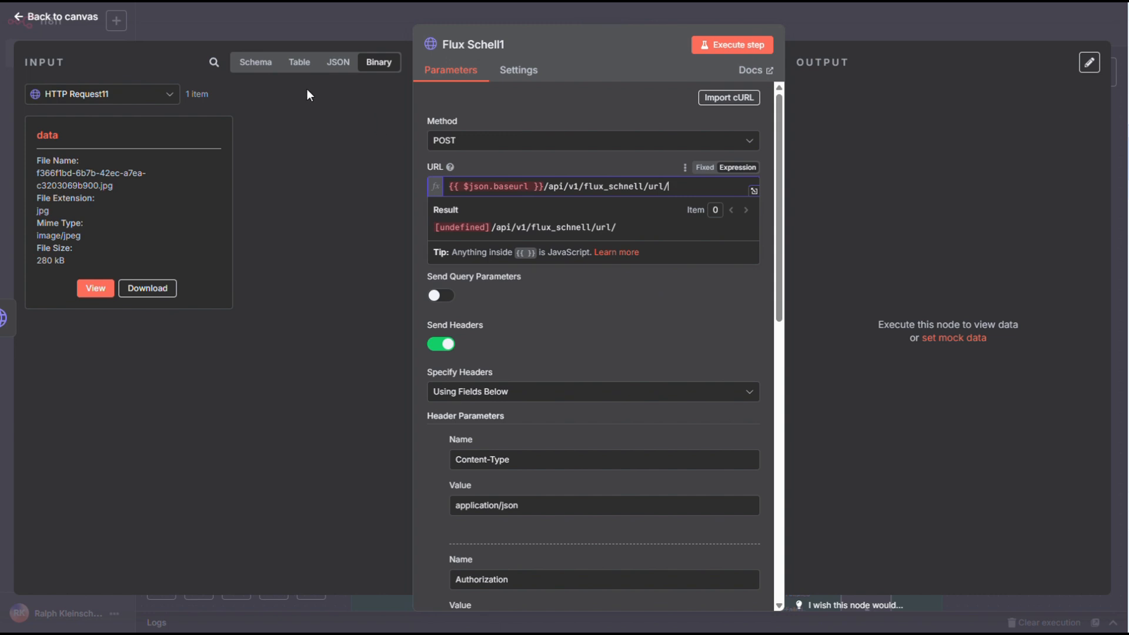
click(256, 63)
drag(87, 121, 711, 187)
Step: Set the copied node's request method to GET and disable sending a body
click(582, 142)
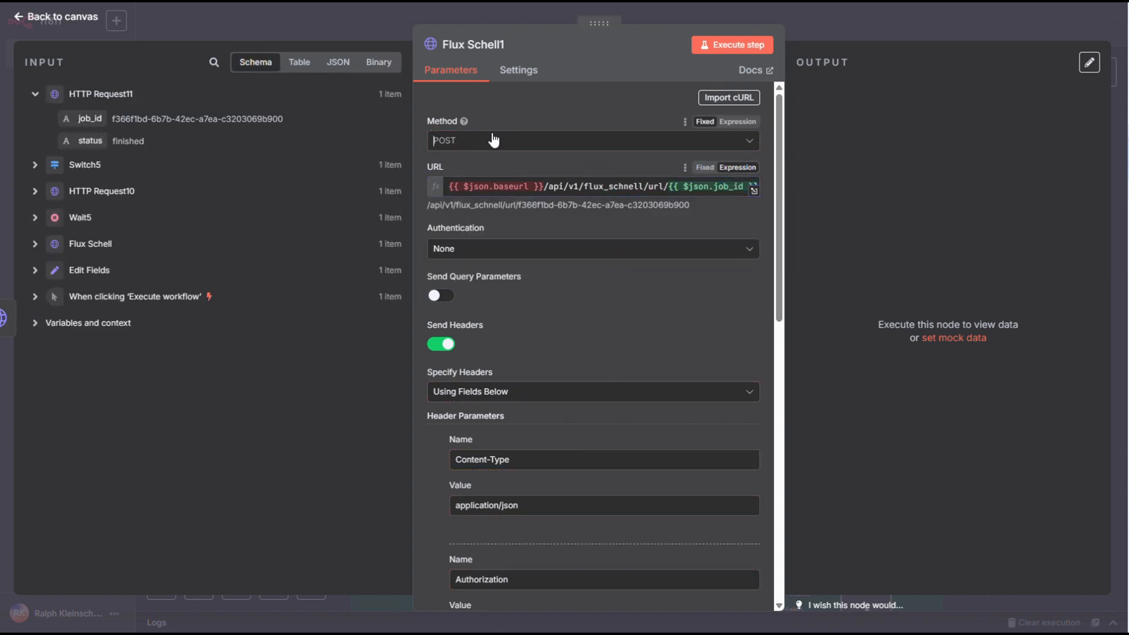
click(482, 199)
scroll(507, 194, down, 3)
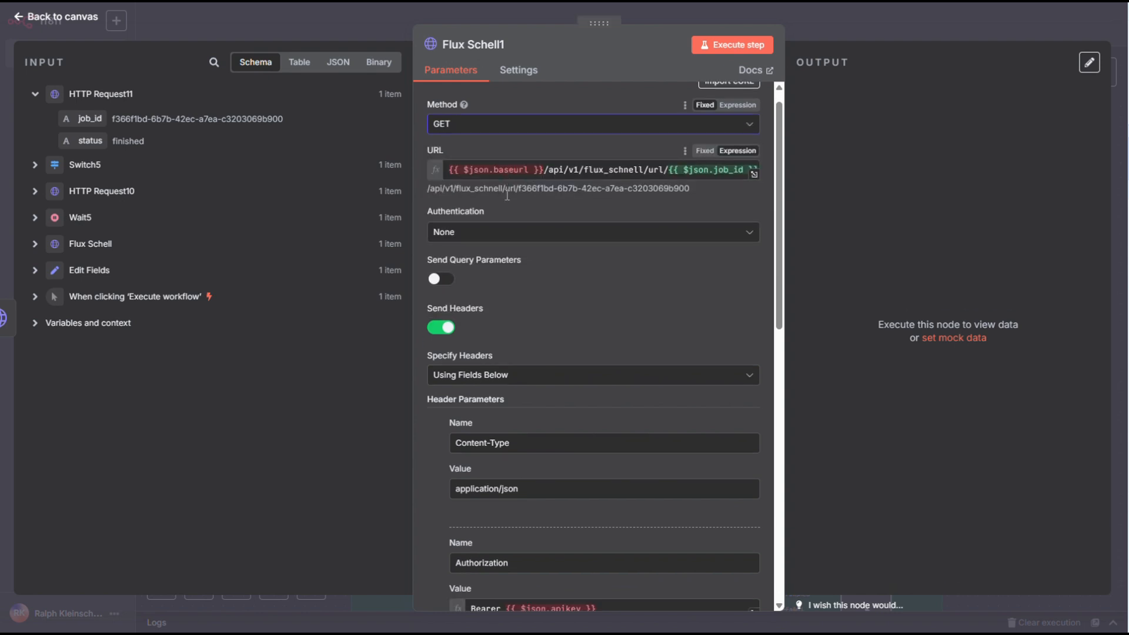
scroll(437, 355, down, 5)
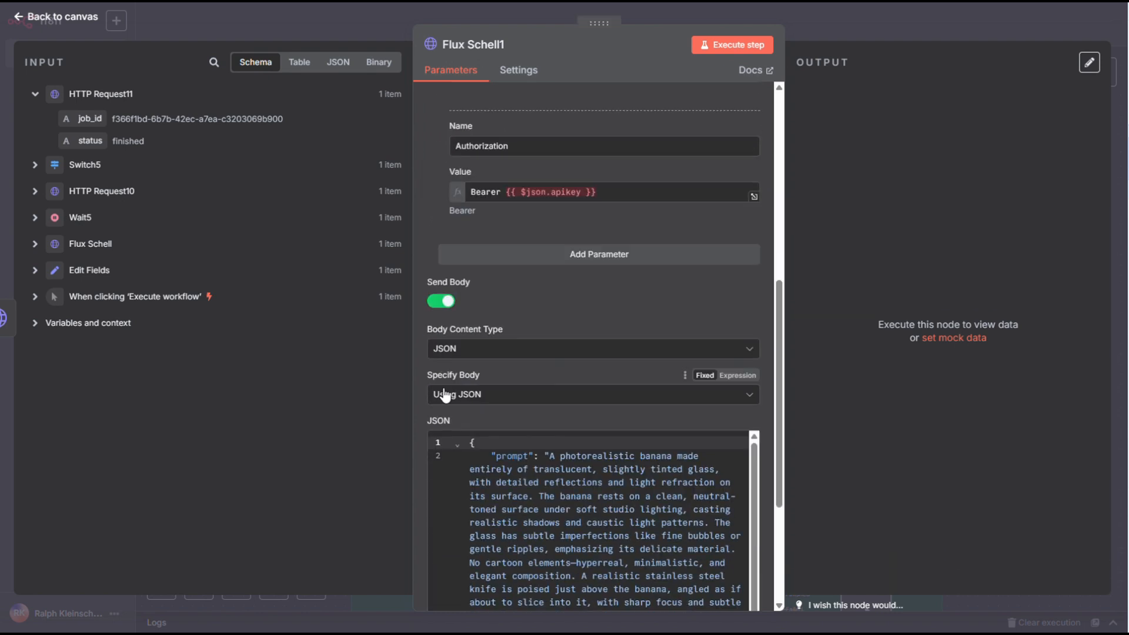
click(442, 304)
scroll(608, 390, up, 3)
scroll(608, 390, up, 1)
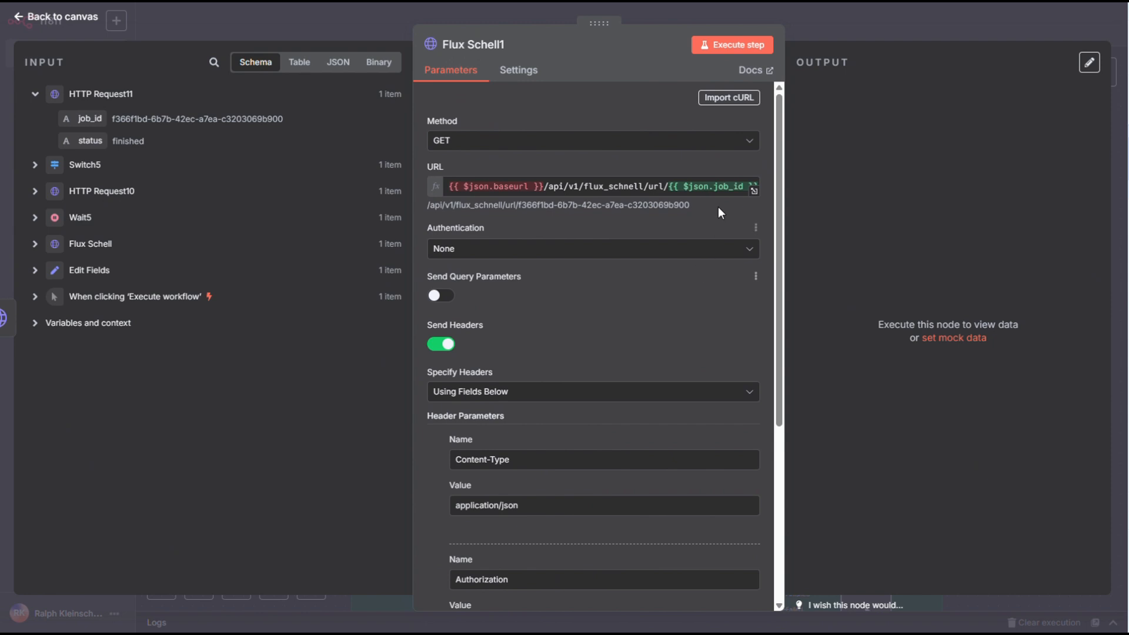
Step: Replace the key expression after "Bearer" in Flux Schell1's Authorization header with apikey from Edit Fields and execute the node
scroll(675, 289, down, 5)
click(619, 355)
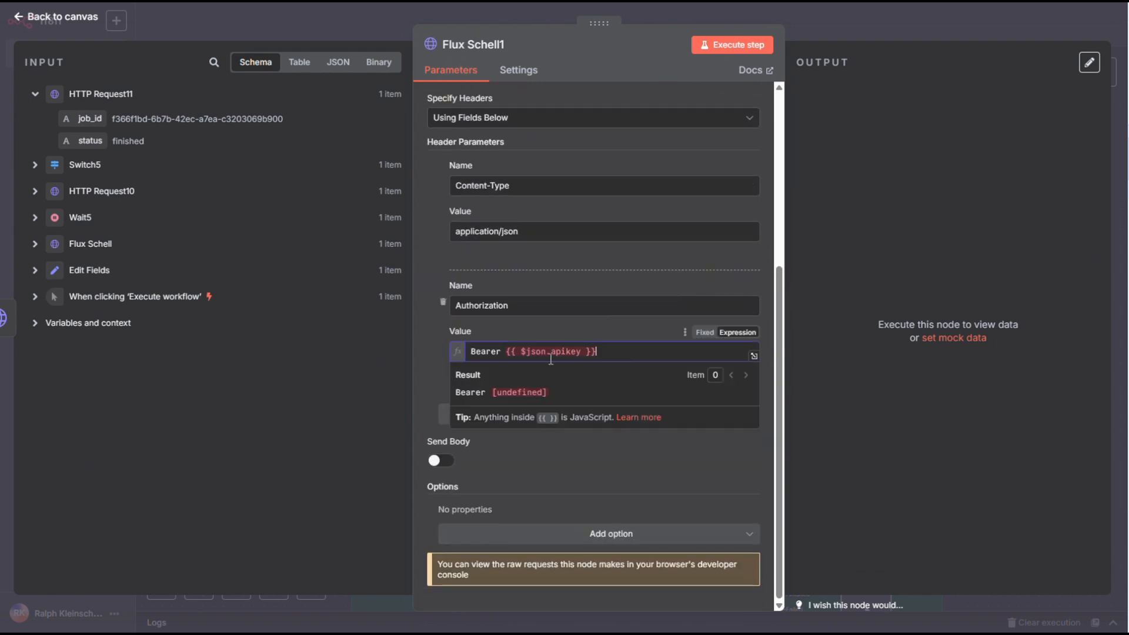
drag(618, 355, 500, 356)
click(566, 373)
key(BackSpace)
key(BackSpace)
key(BackSpace)
key(BackSpace)
key(BackSpace)
key(BackSpace)
key(BackSpace)
key(BackSpace)
key(BackSpace)
key(BackSpace)
key(BackSpace)
key(BackSpace)
key(BackSpace)
key(BackSpace)
key(BackSpace)
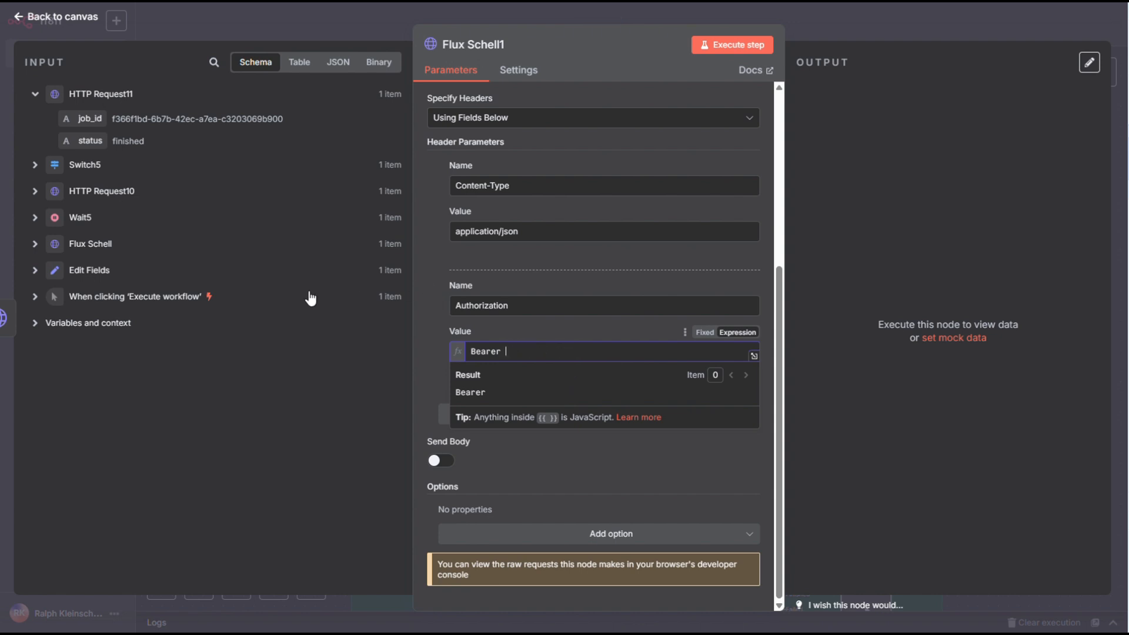
click(35, 269)
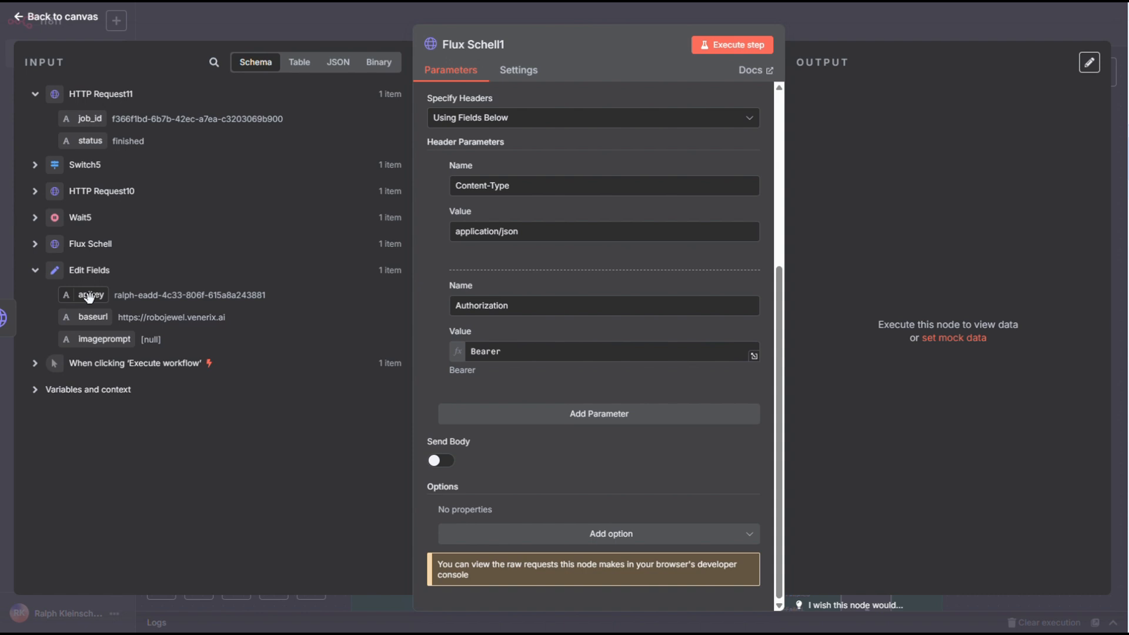
drag(88, 294, 569, 357)
click(735, 45)
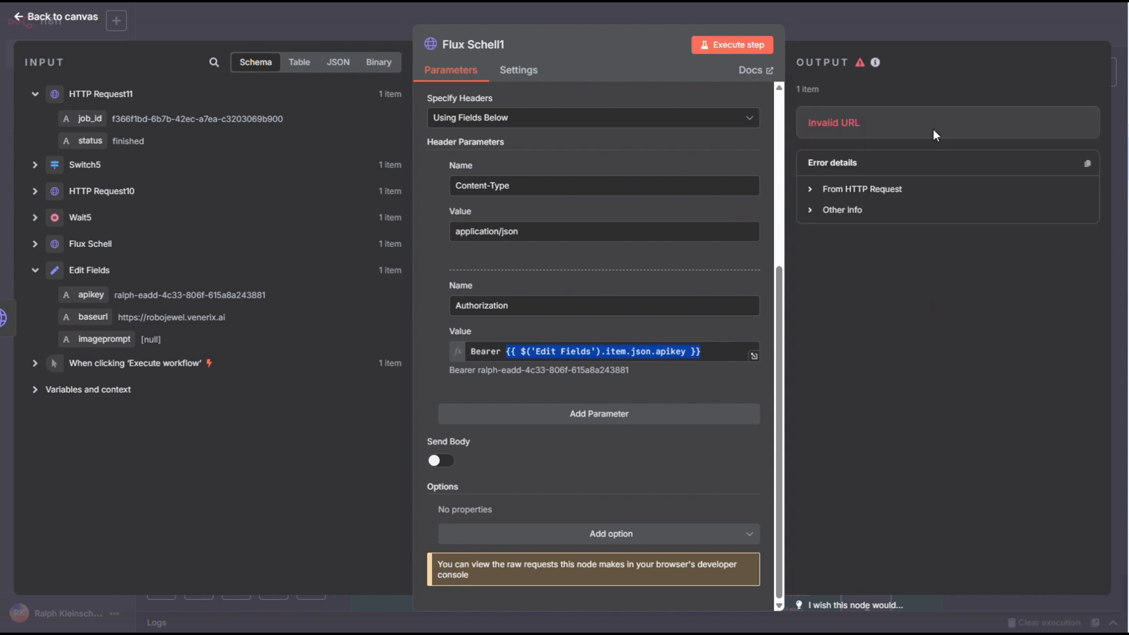
Step: Replace the base of the Flux Schell1 URL with baseurl from Edit Fields and execute the node again
scroll(659, 312, up, 3)
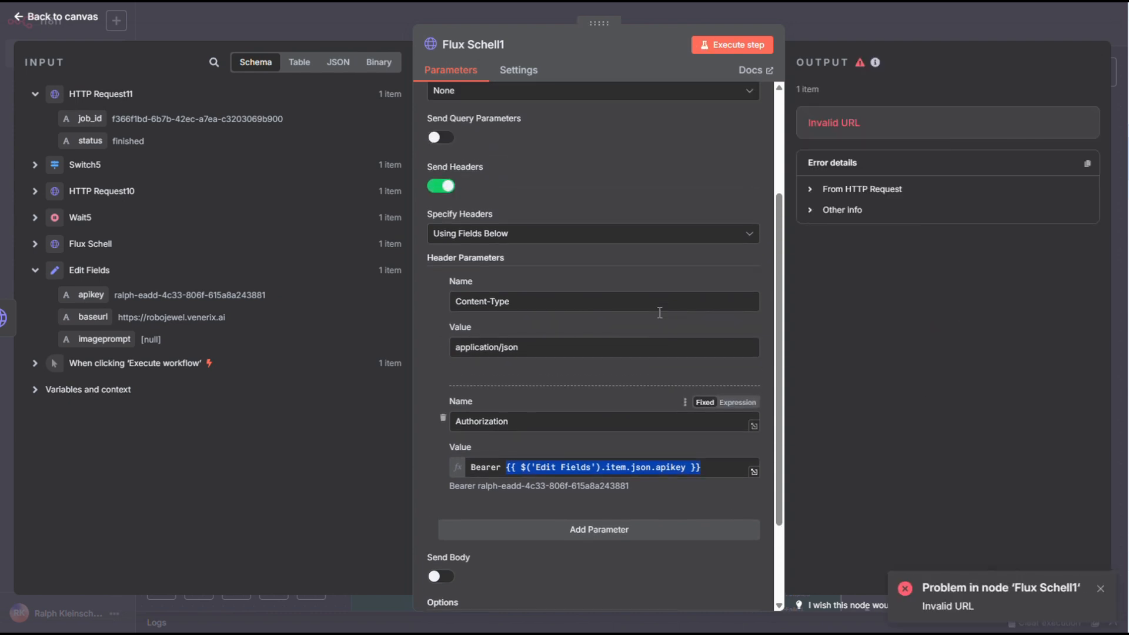
scroll(659, 313, up, 3)
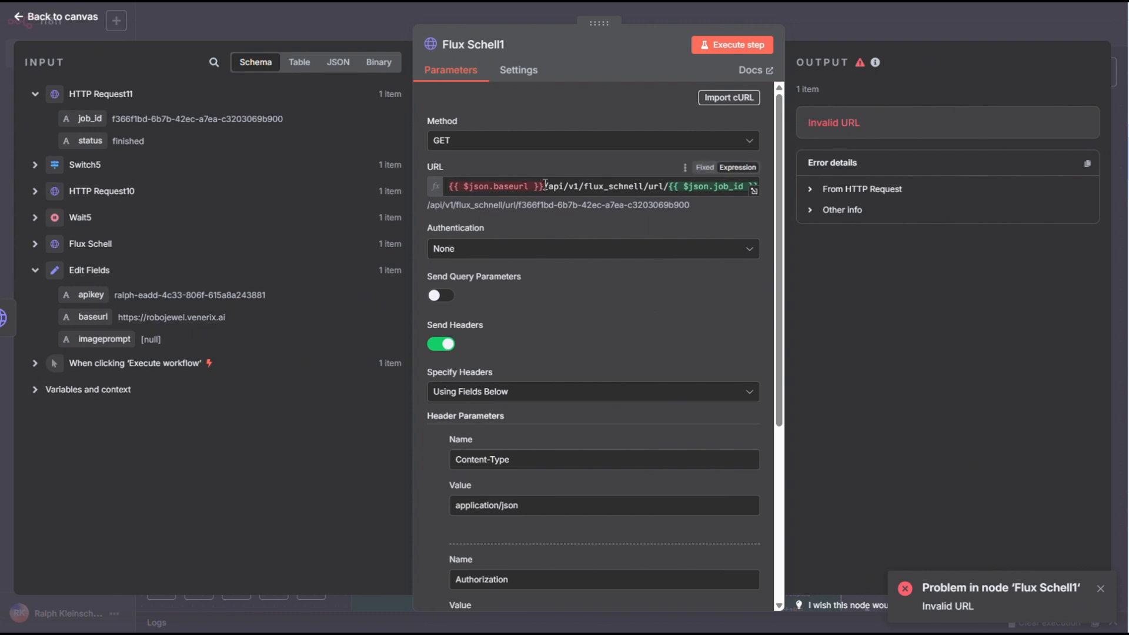
drag(545, 186, 421, 189)
key(BackSpace)
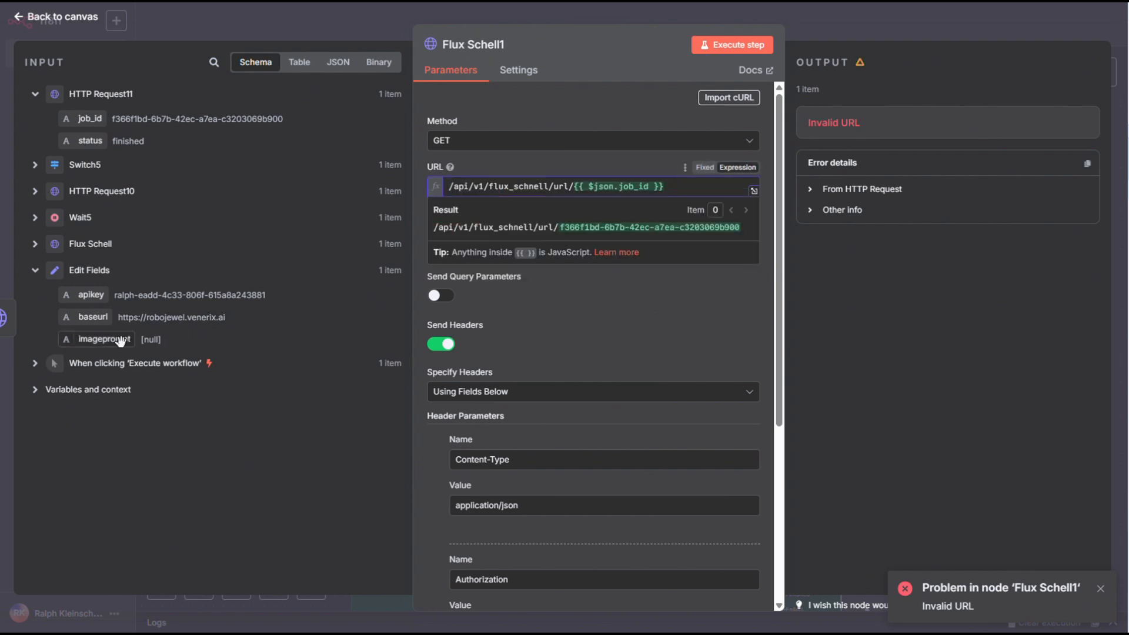
drag(93, 316, 448, 187)
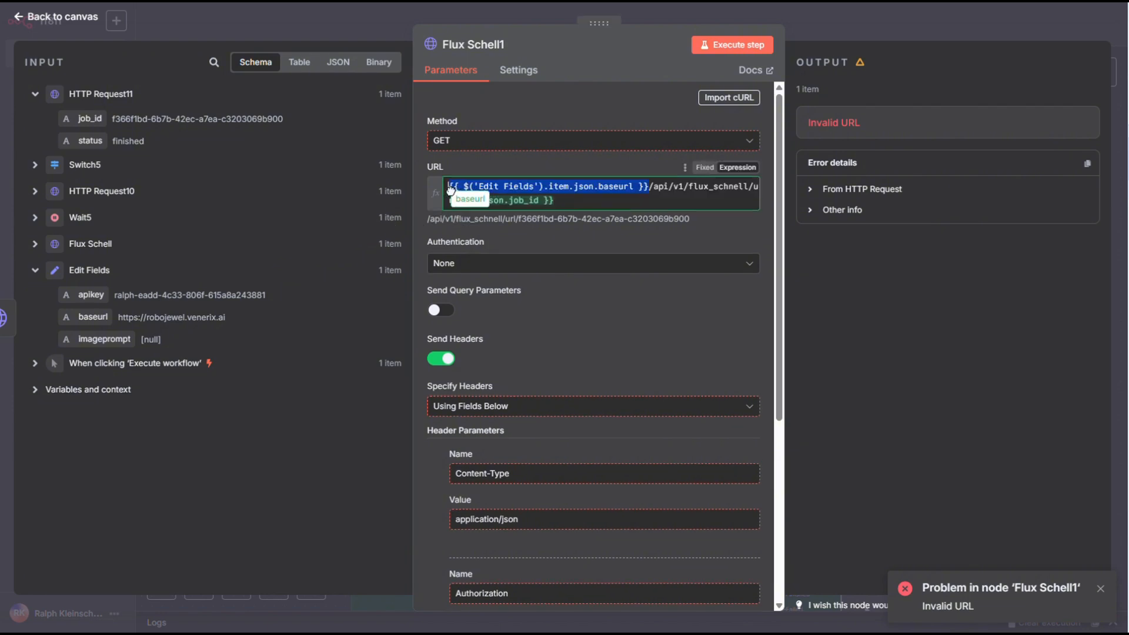
click(855, 268)
click(732, 45)
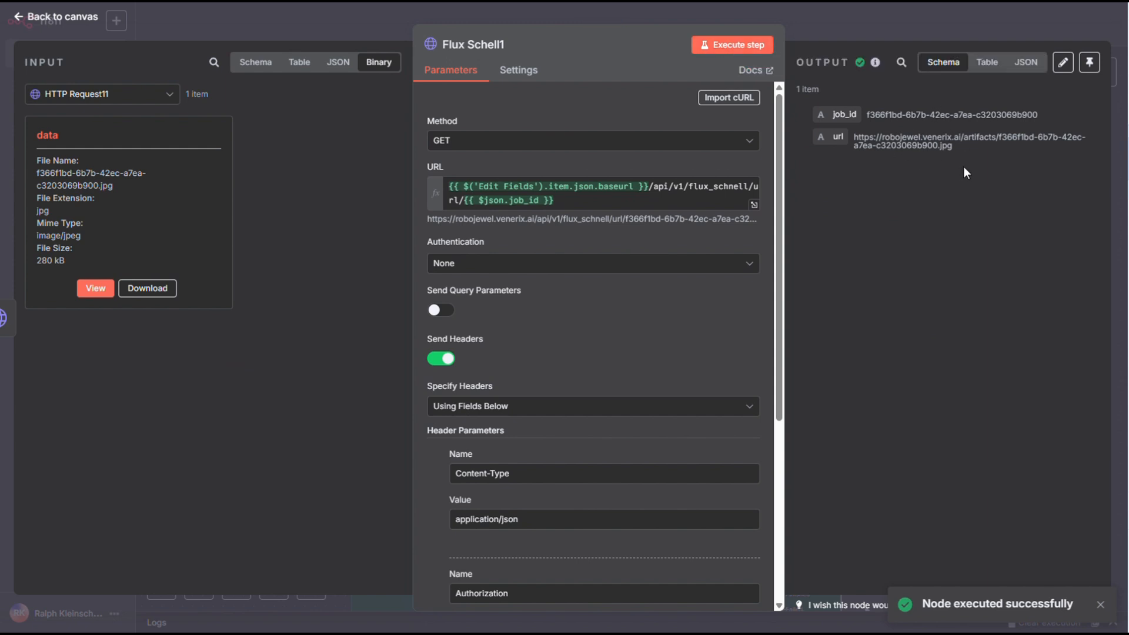
drag(963, 168, 890, 140)
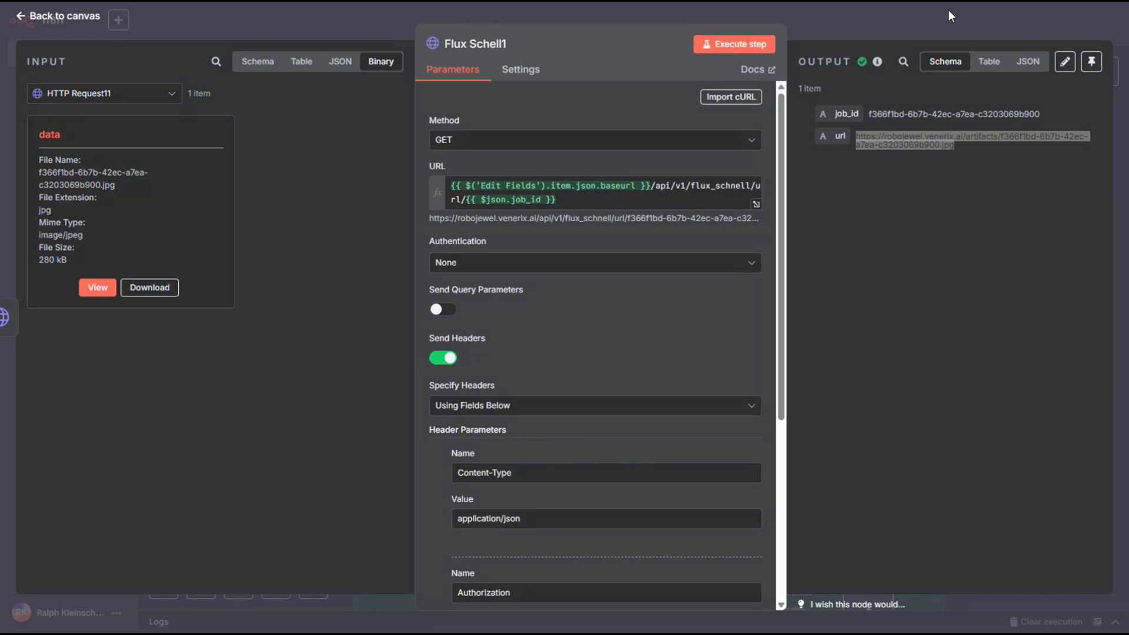
click(947, 9)
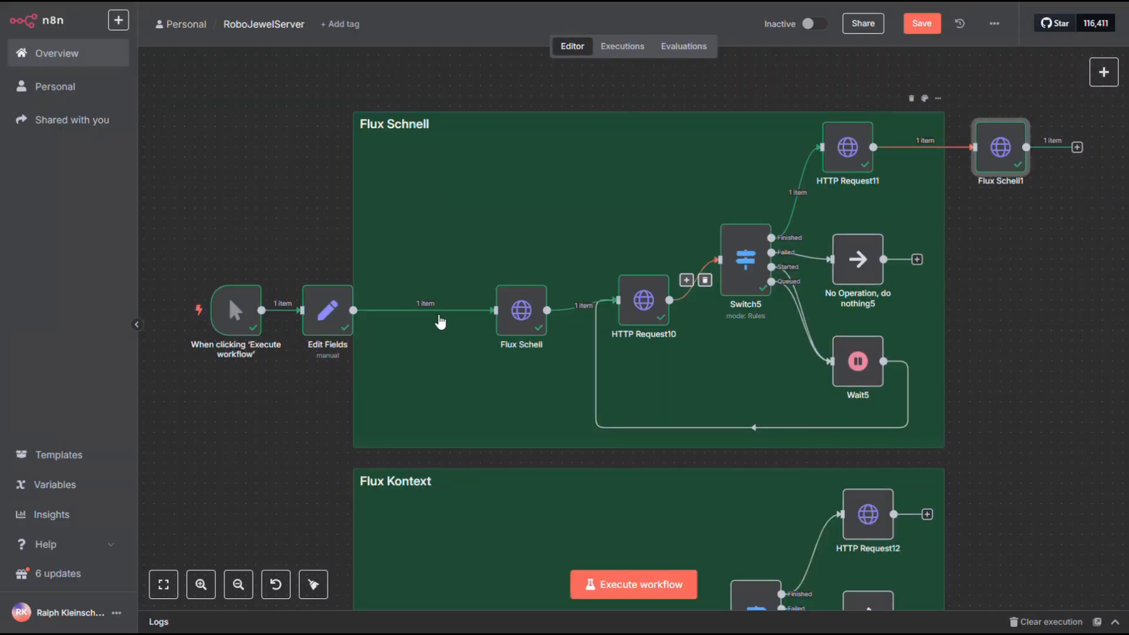
Step: Disconnect Edit Fields from Flux Schell, move it and the trigger beside the Flux Kontext section, and connect Edit Fields to Flux Kontext1
click(435, 311)
scroll(440, 320, down, 3)
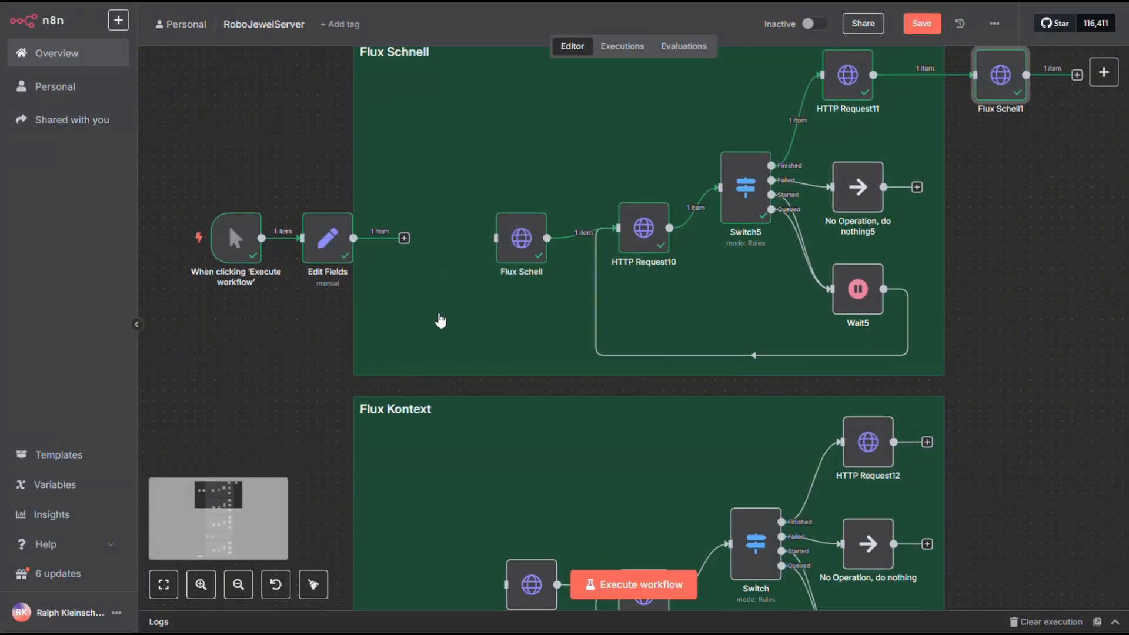
drag(184, 174, 358, 282)
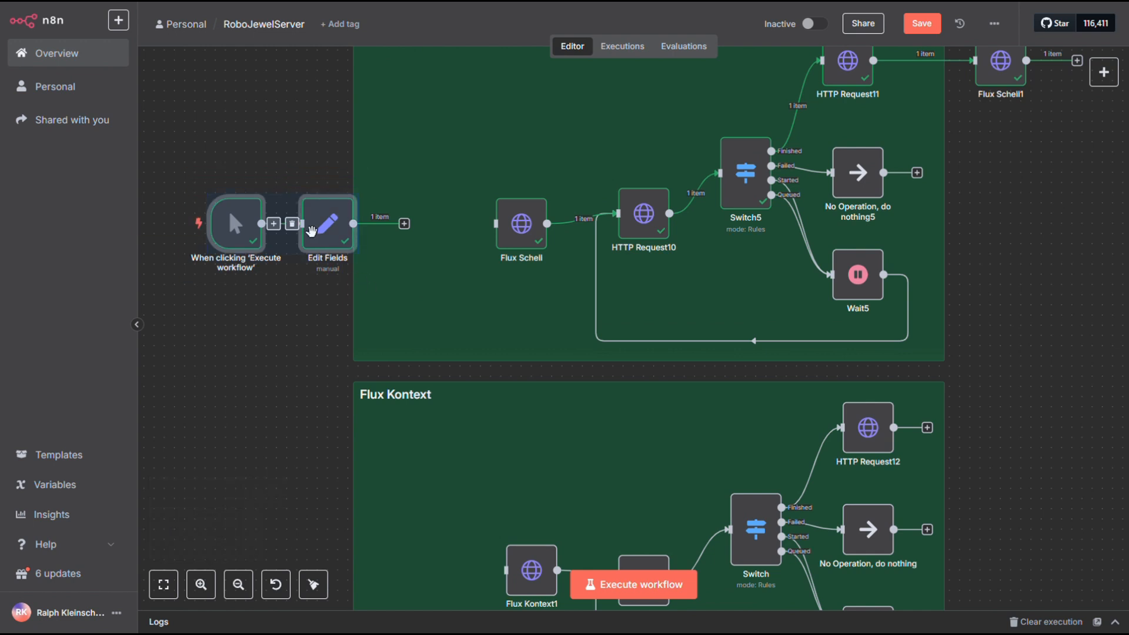
drag(309, 230, 288, 544)
scroll(296, 549, down, 7)
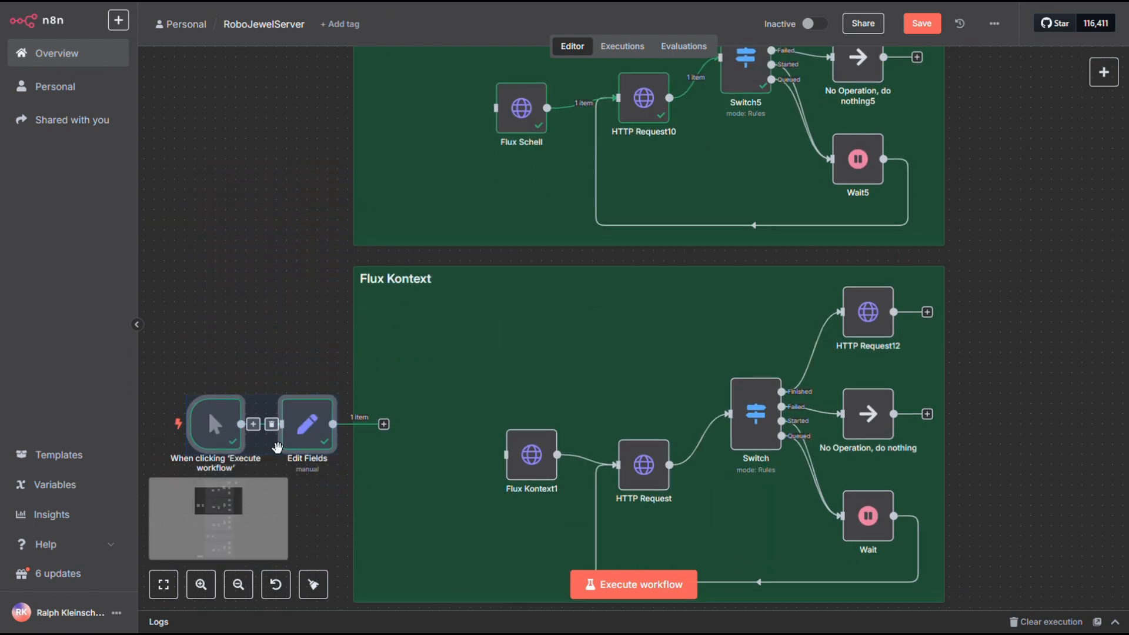
drag(385, 326, 517, 360)
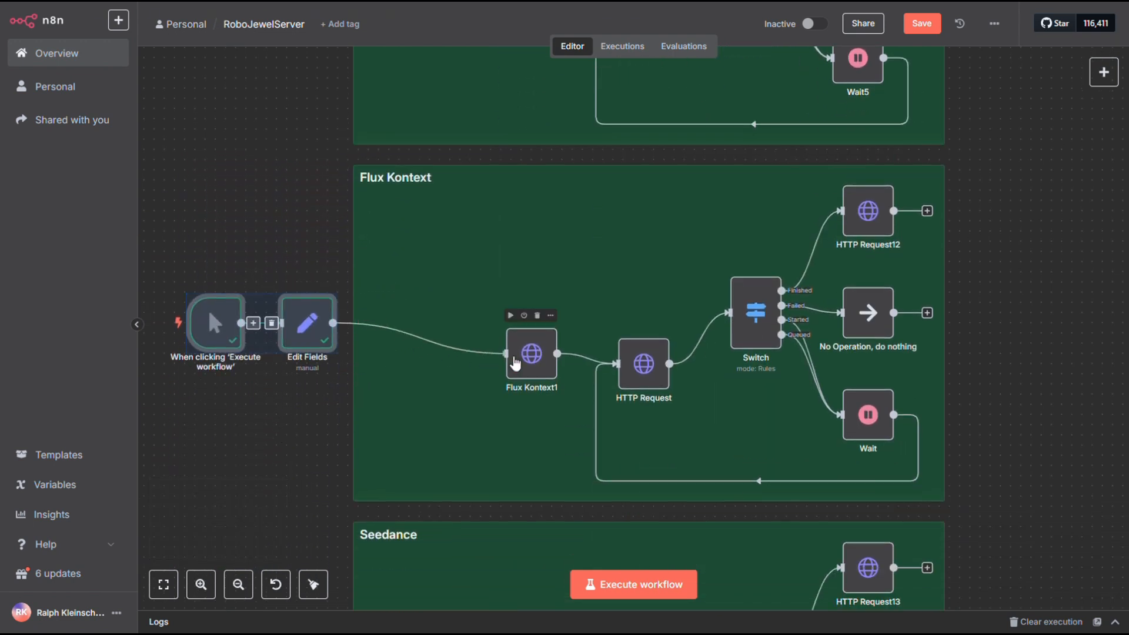
click(527, 359)
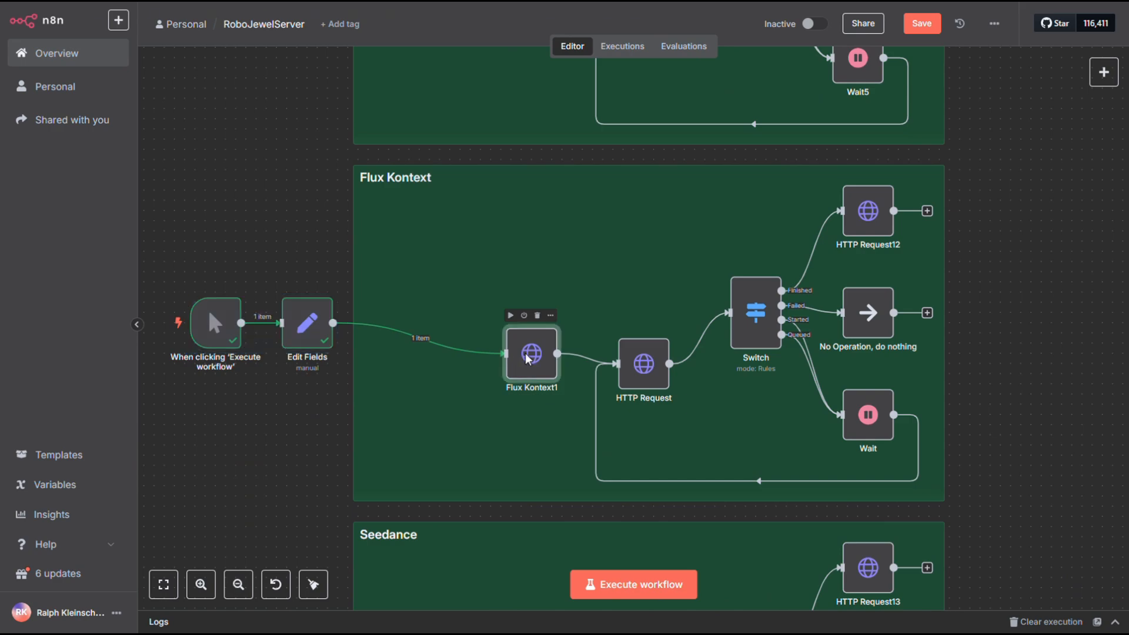
double_click(528, 358)
scroll(527, 358, down, 6)
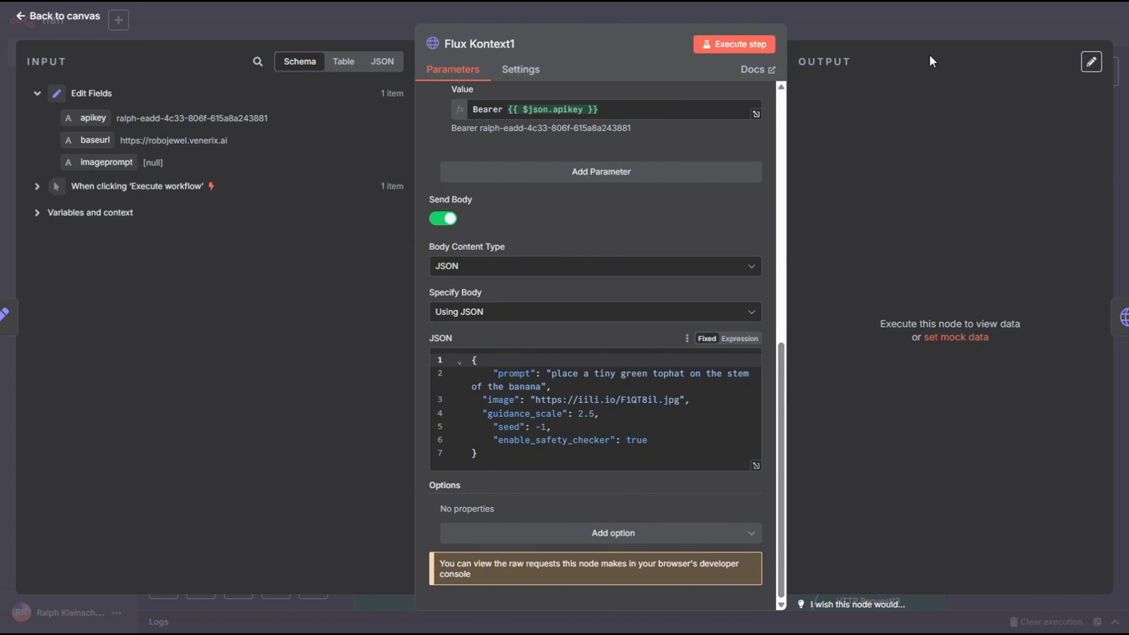
click(948, 37)
Step: Copy the generated image's url value from the Flux Schell1 output
scroll(976, 104, up, 5)
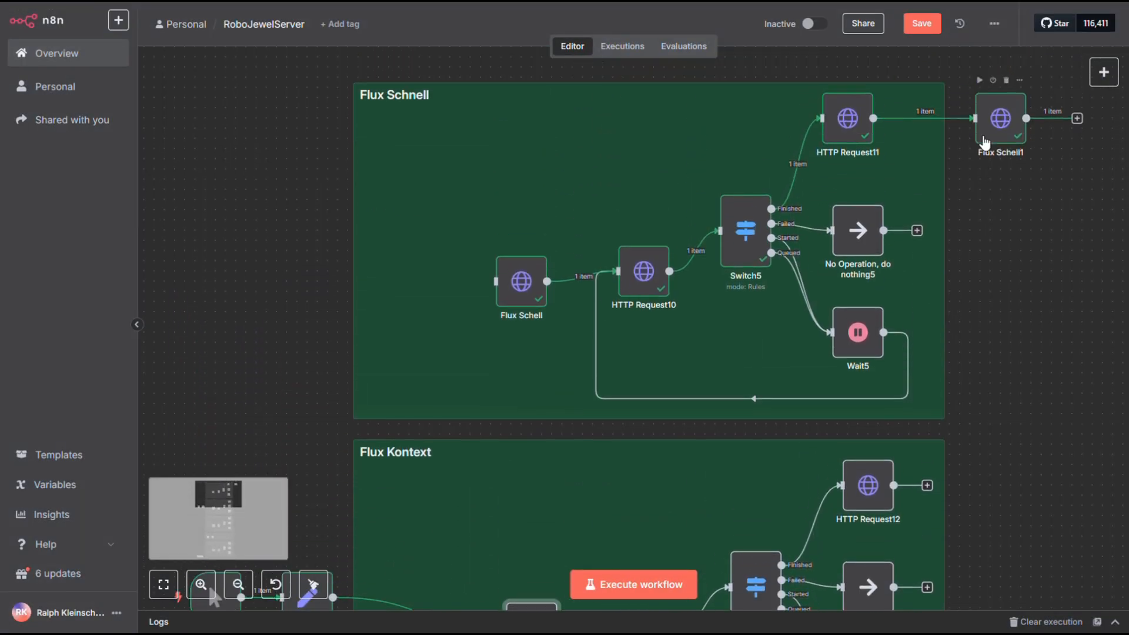
double_click(994, 124)
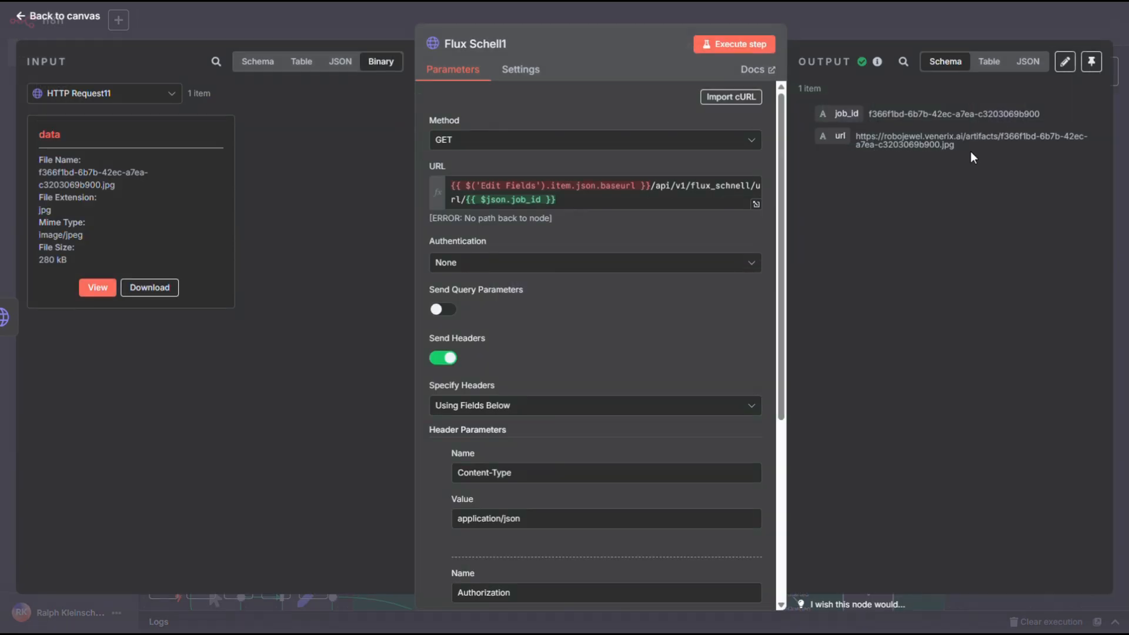
triple_click(869, 144)
right_click(858, 144)
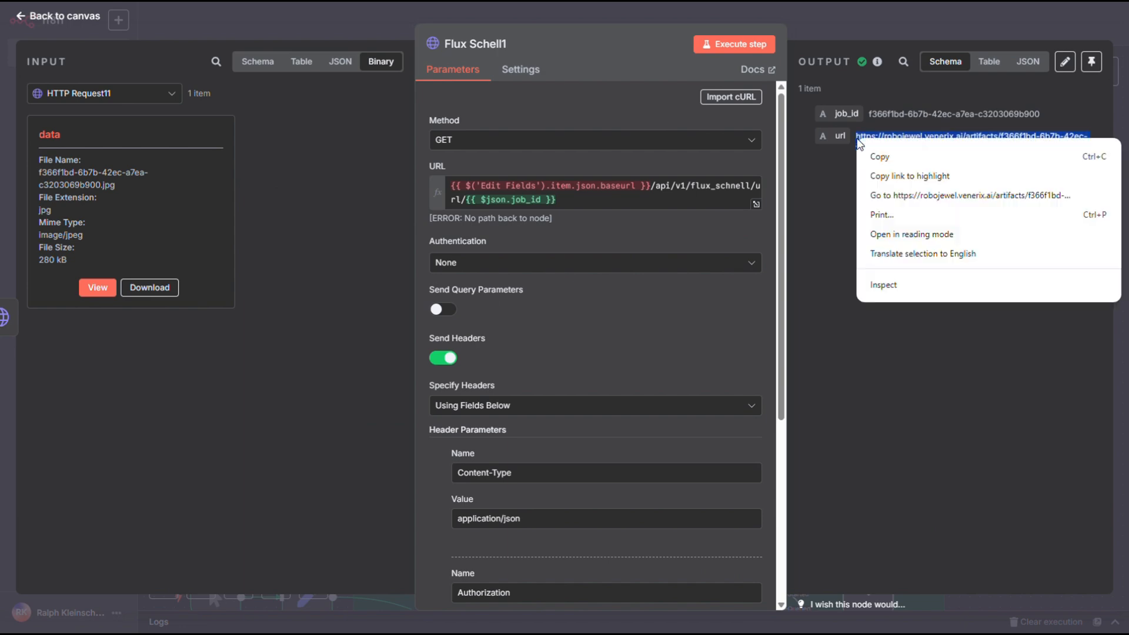
click(874, 154)
click(878, 38)
Step: In Flux Kontext1's JSON body, replace the "image" value with the copied image URL
scroll(713, 268, down, 3)
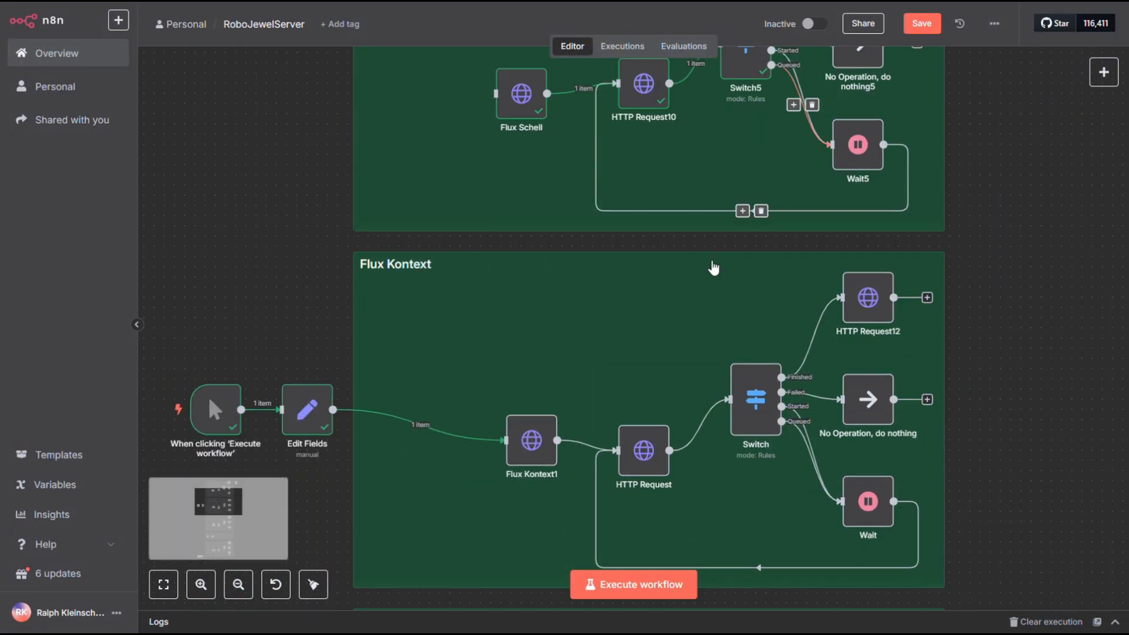
double_click(539, 445)
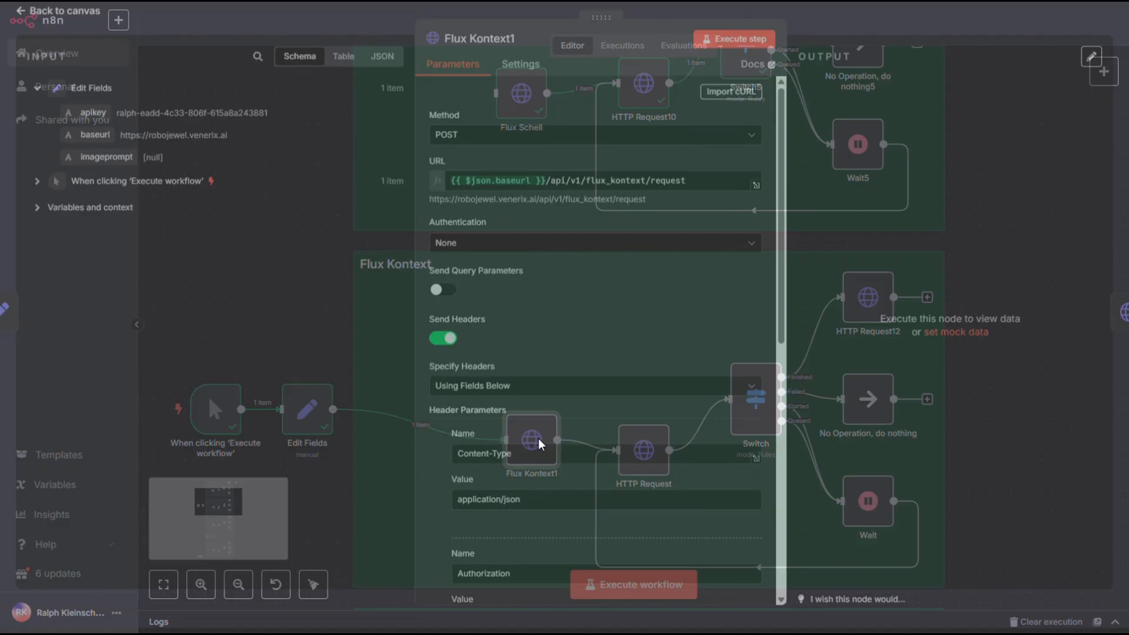
scroll(613, 247, down, 7)
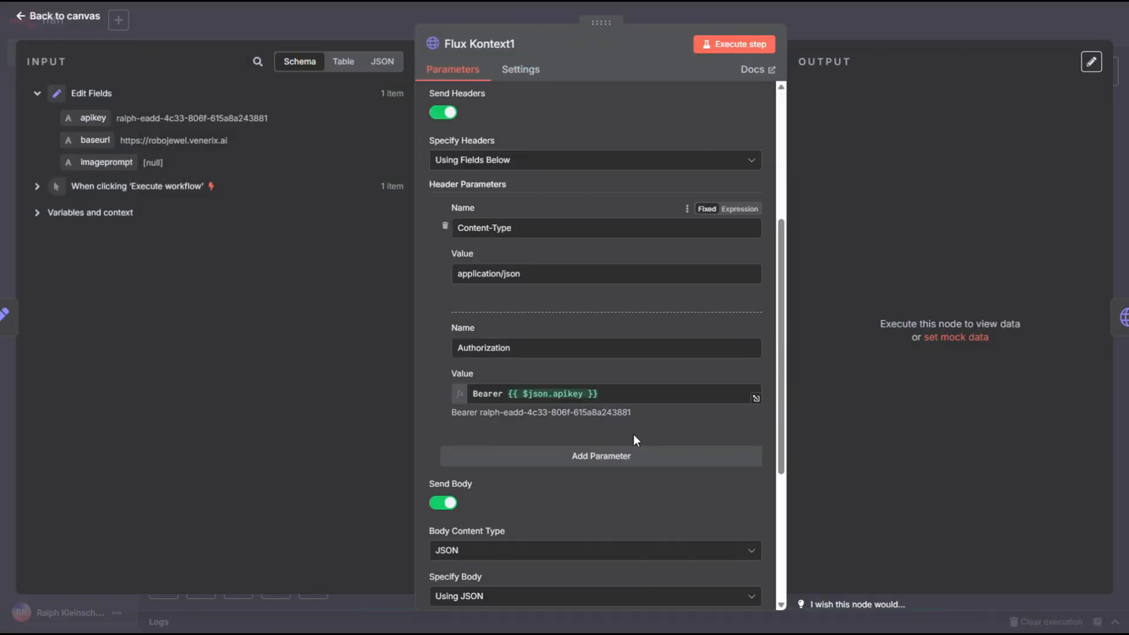
scroll(633, 538, down, 1)
drag(680, 511, 537, 509)
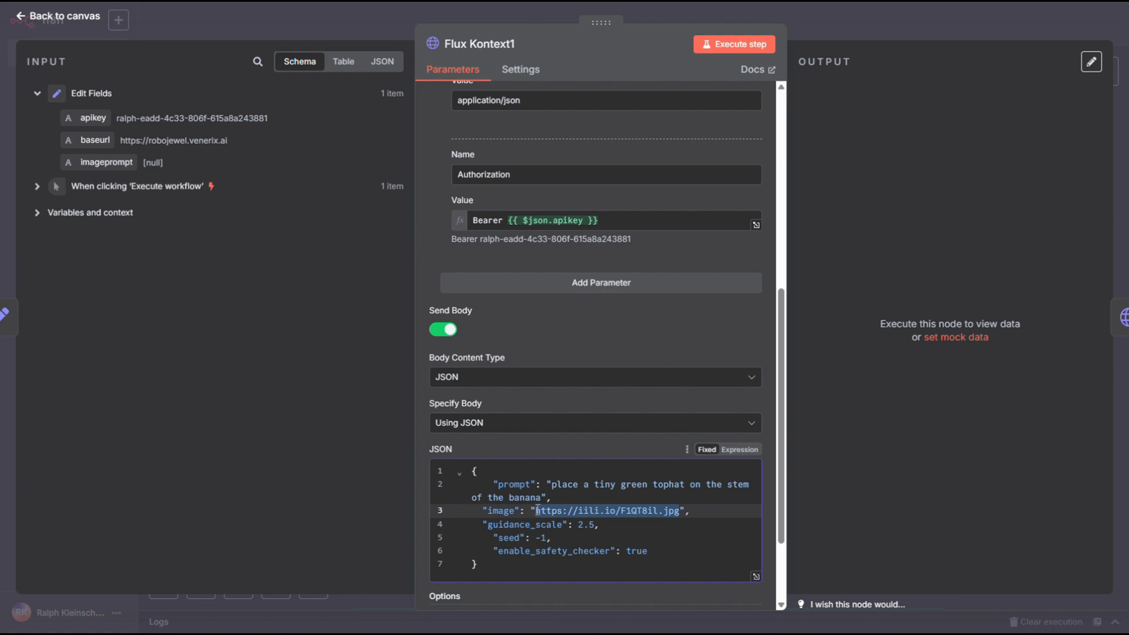
key(ctrl+v)
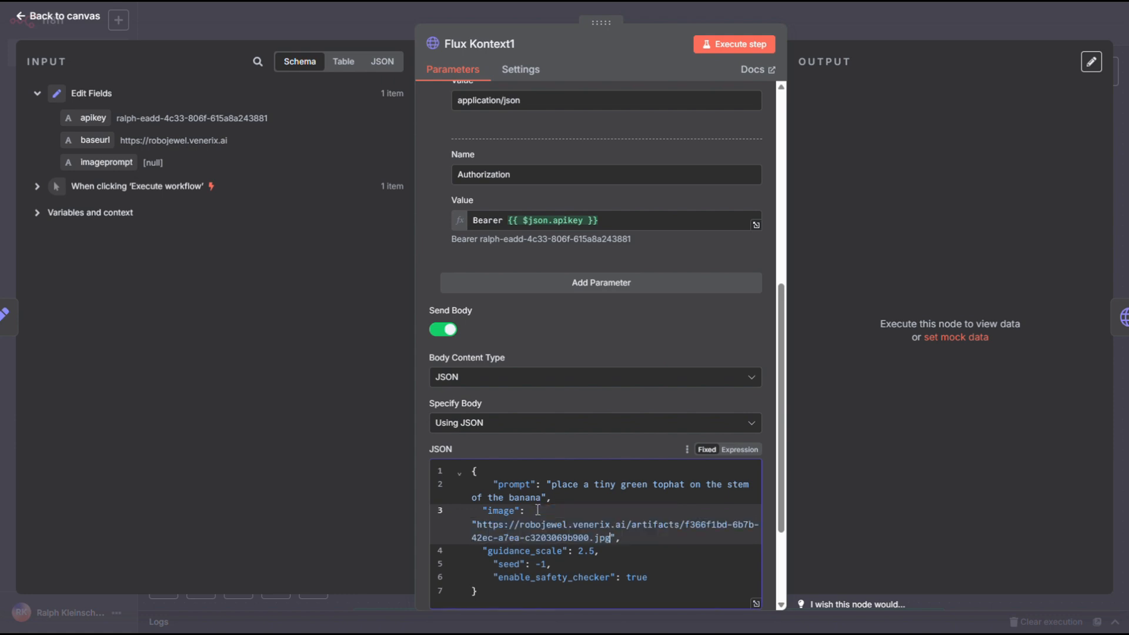
double_click(633, 487)
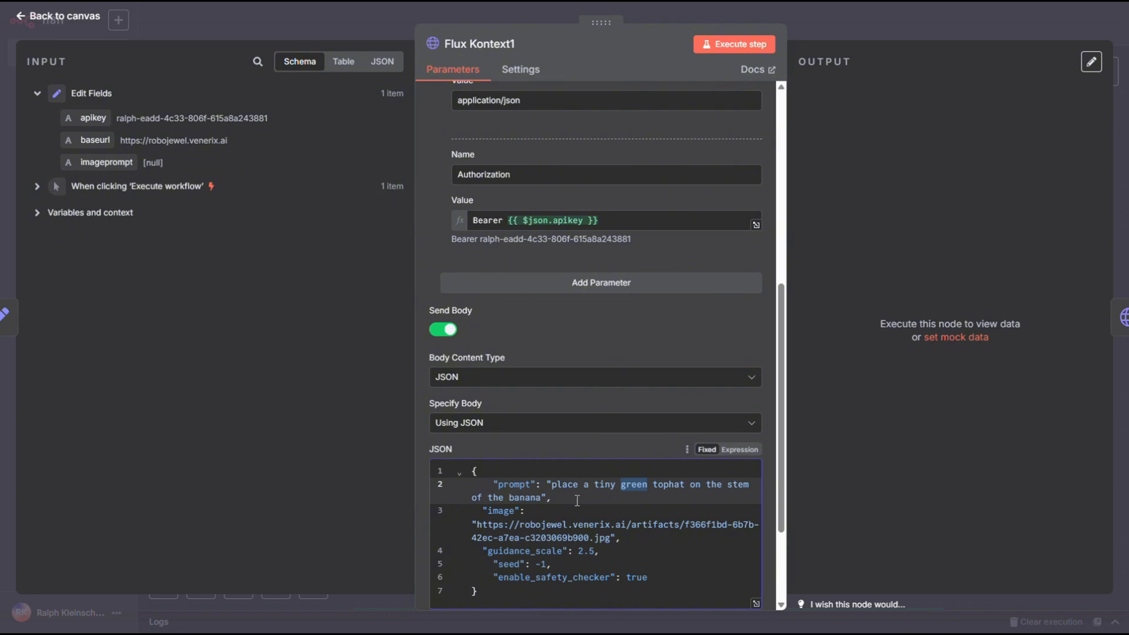
click(888, 26)
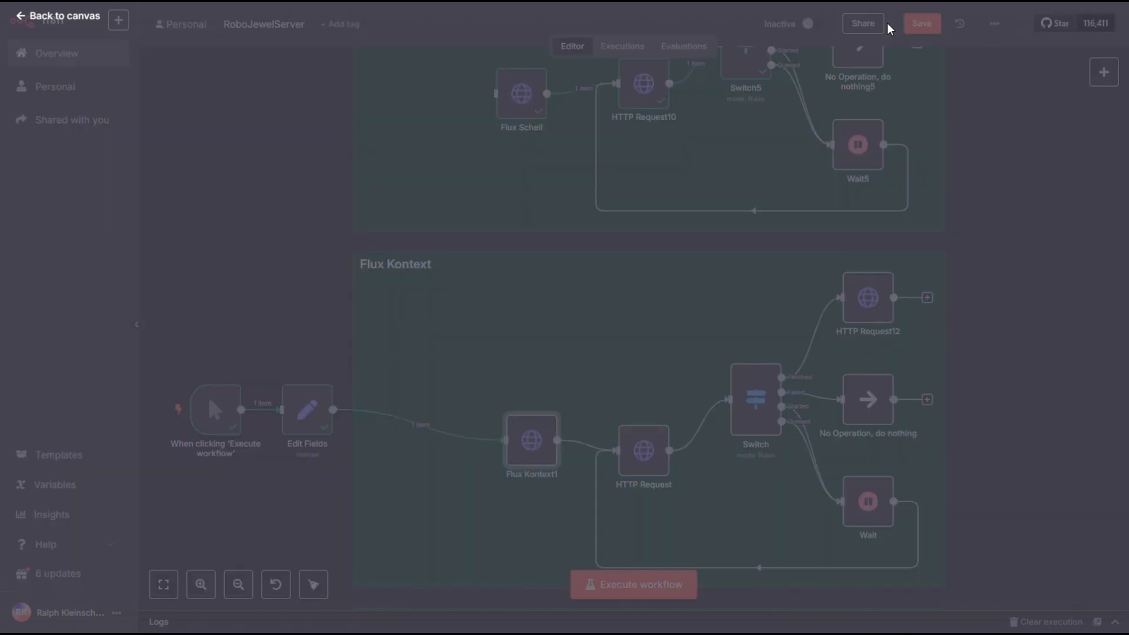
Step: Execute the workflow for the Flux Kontext section and view the image output by HTTP Request12
scroll(1013, 300, down, 3)
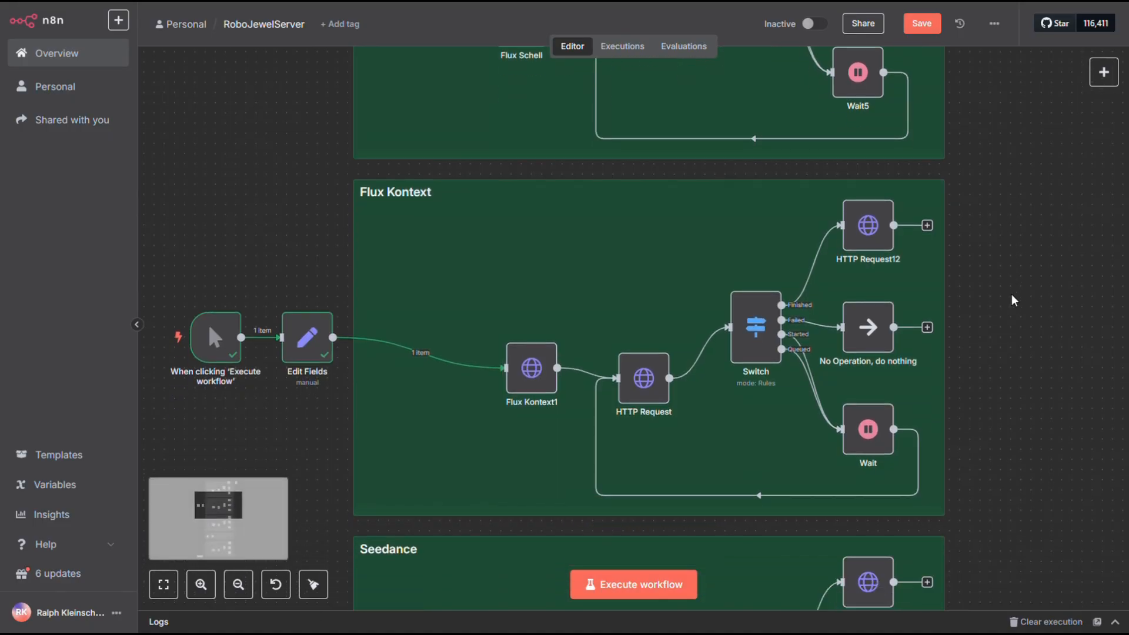
click(590, 590)
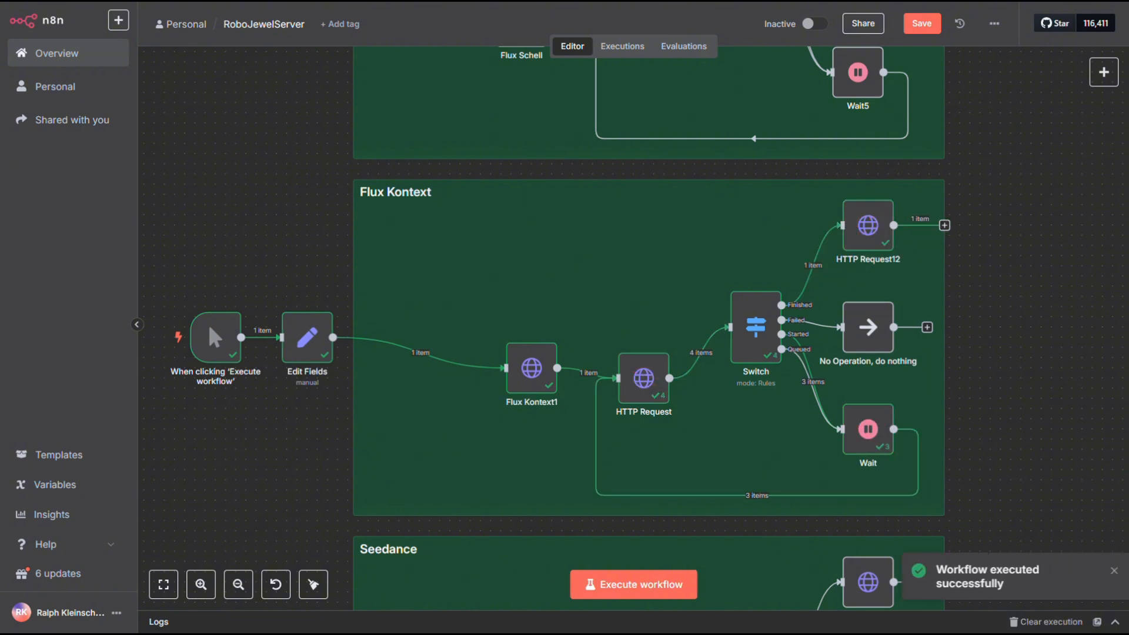
double_click(880, 227)
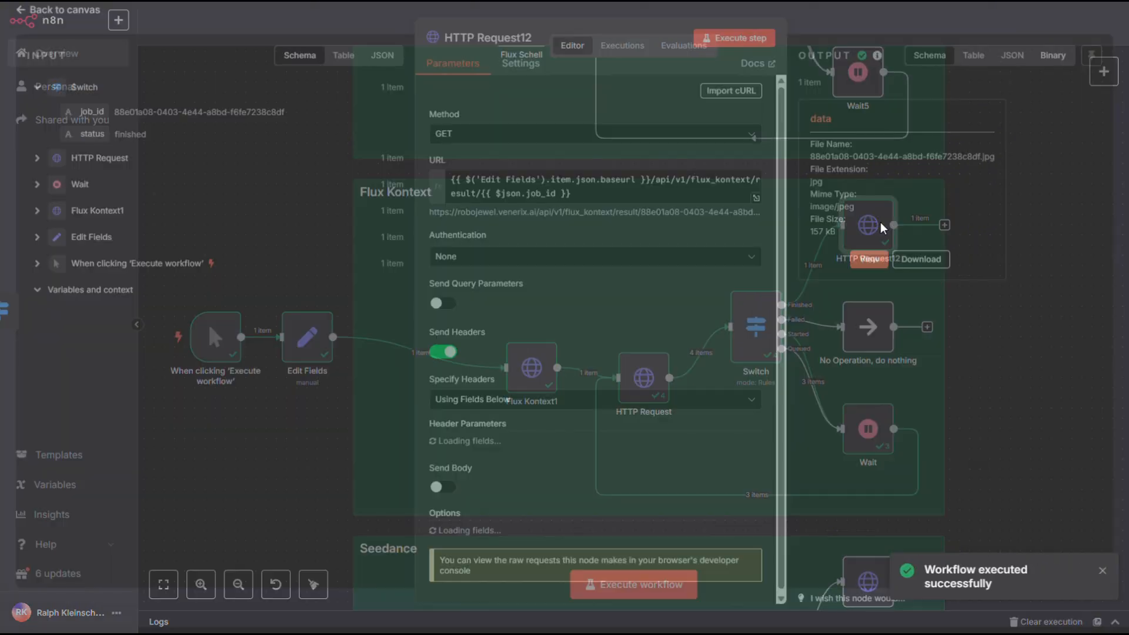
click(871, 270)
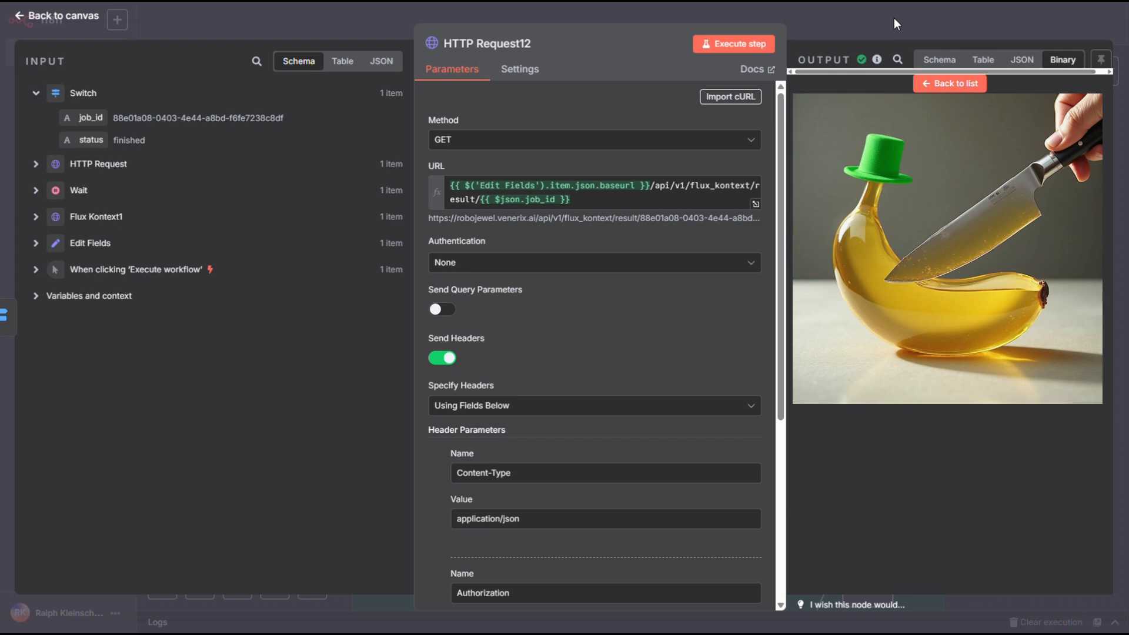
click(894, 17)
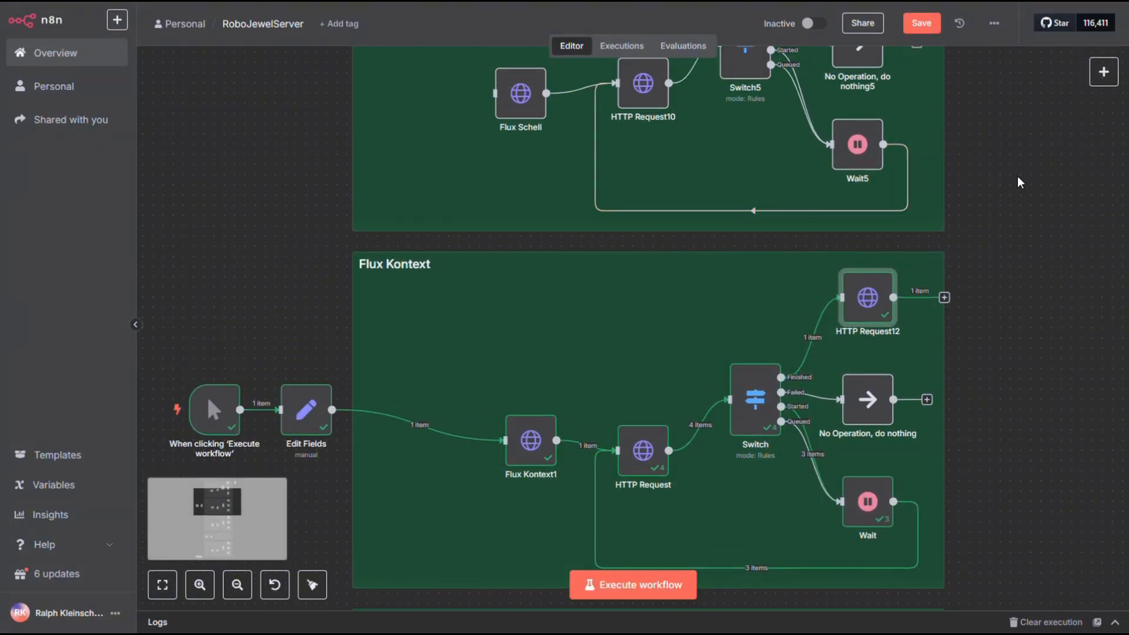
Step: Duplicate the Flux Schell1 node, place the copy beside HTTP Request12, and connect HTTP Request12's output to it
drag(1018, 179, 769, 320)
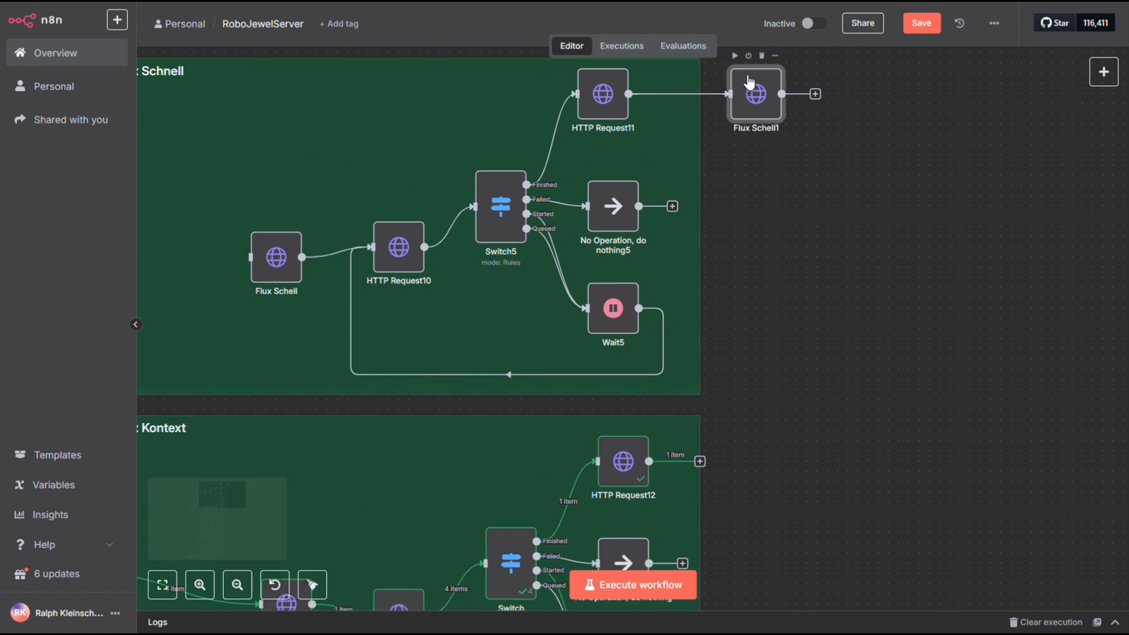
key(ctrl+c)
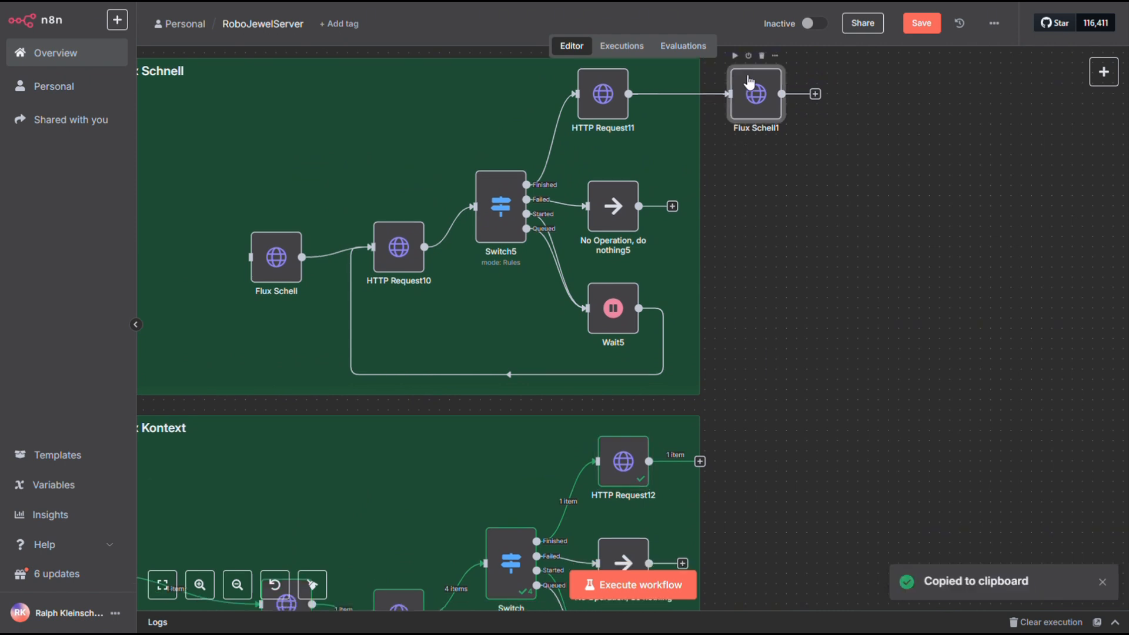
key(ctrl+v)
drag(831, 183, 779, 415)
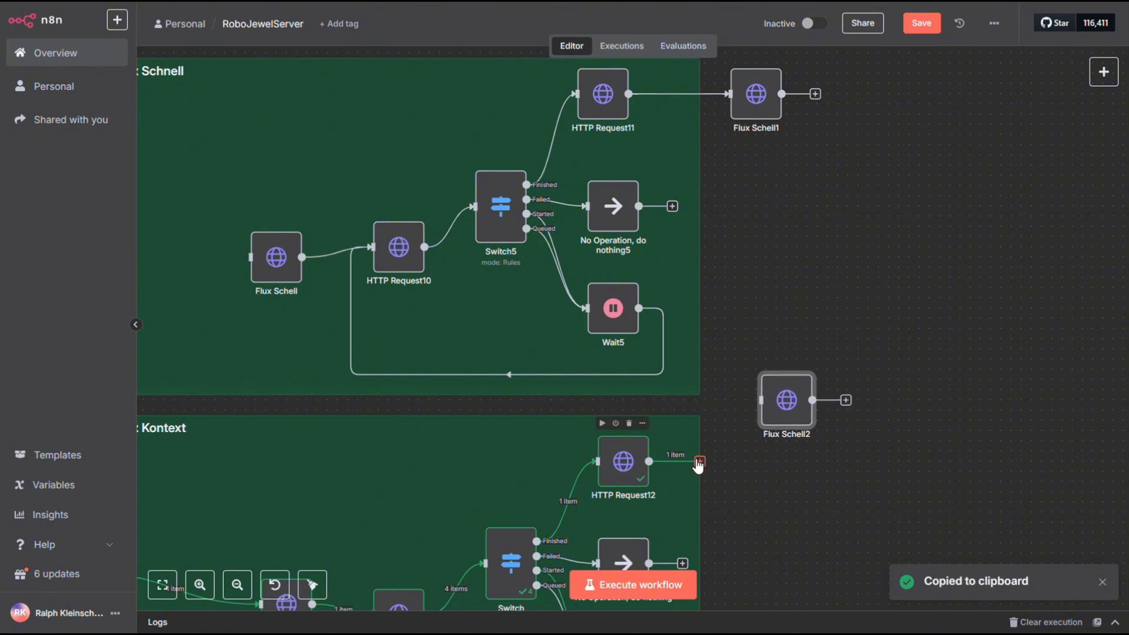
drag(770, 464, 760, 473)
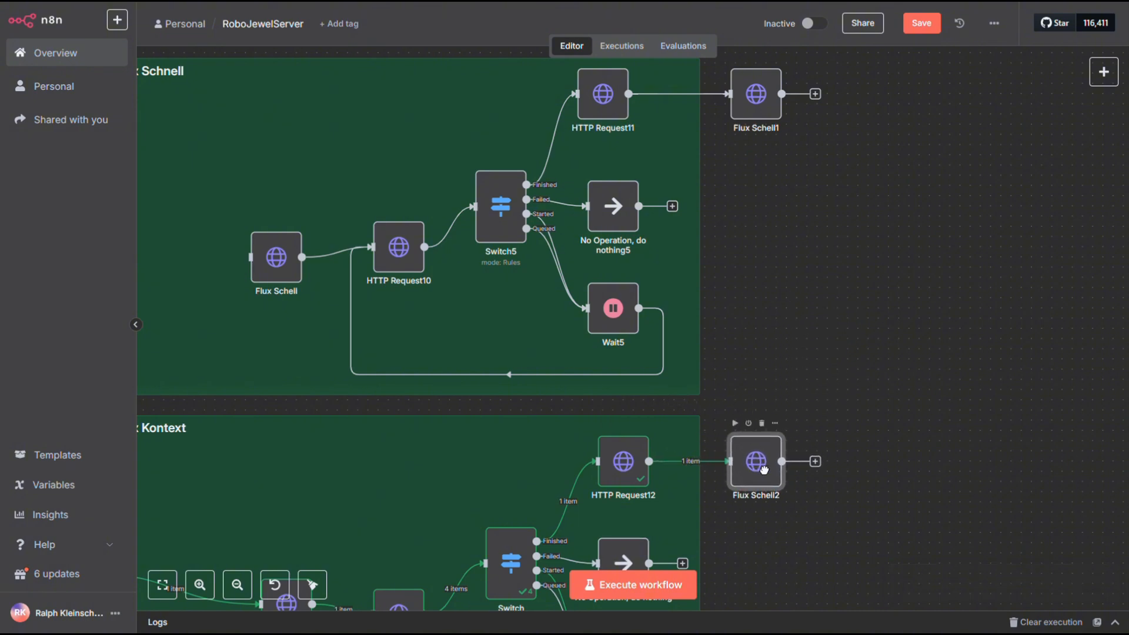
Step: Copy the "flux_kontext" path segment from HTTP Request12's URL and use it to replace "flux_schnell" in Flux Schell2's URL
click(628, 467)
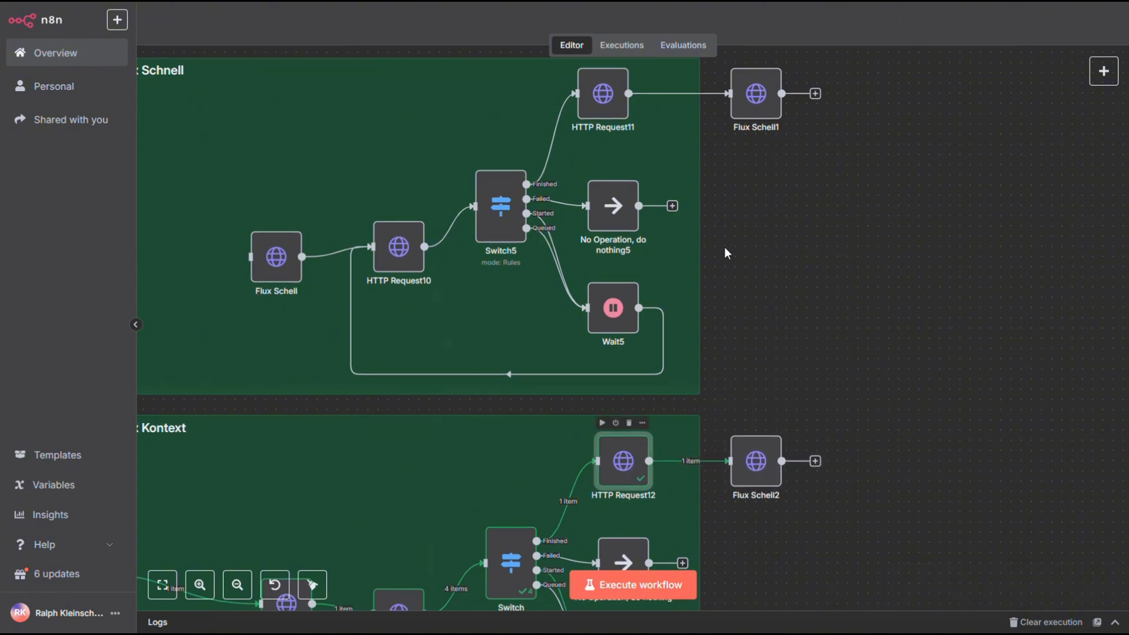
key(Return)
double_click(701, 189)
key(ctrl+c)
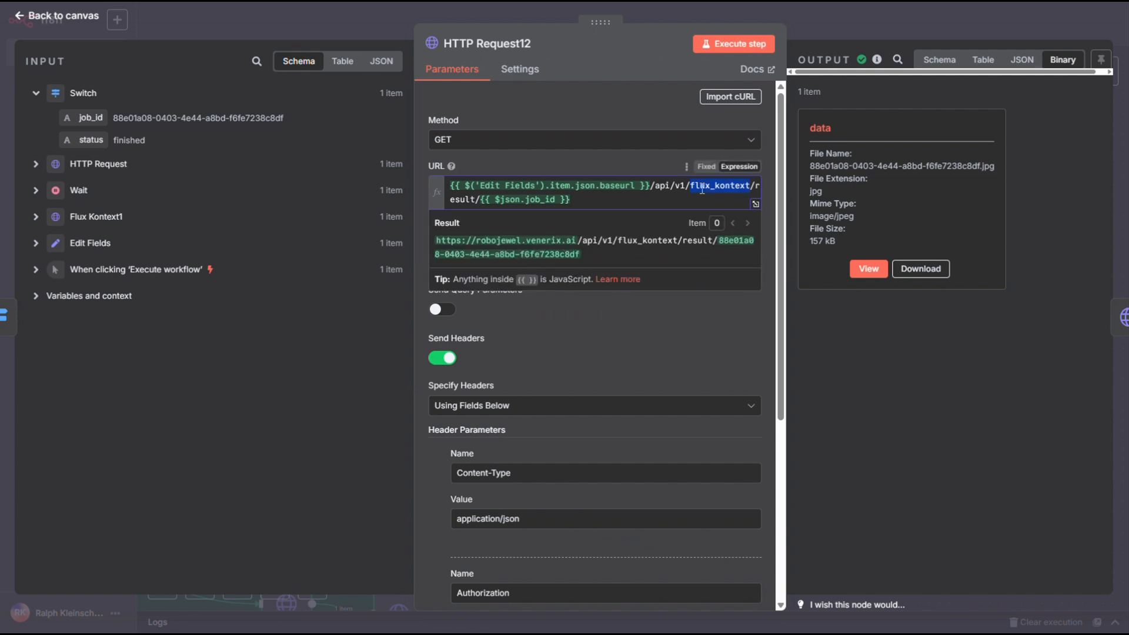
click(856, 20)
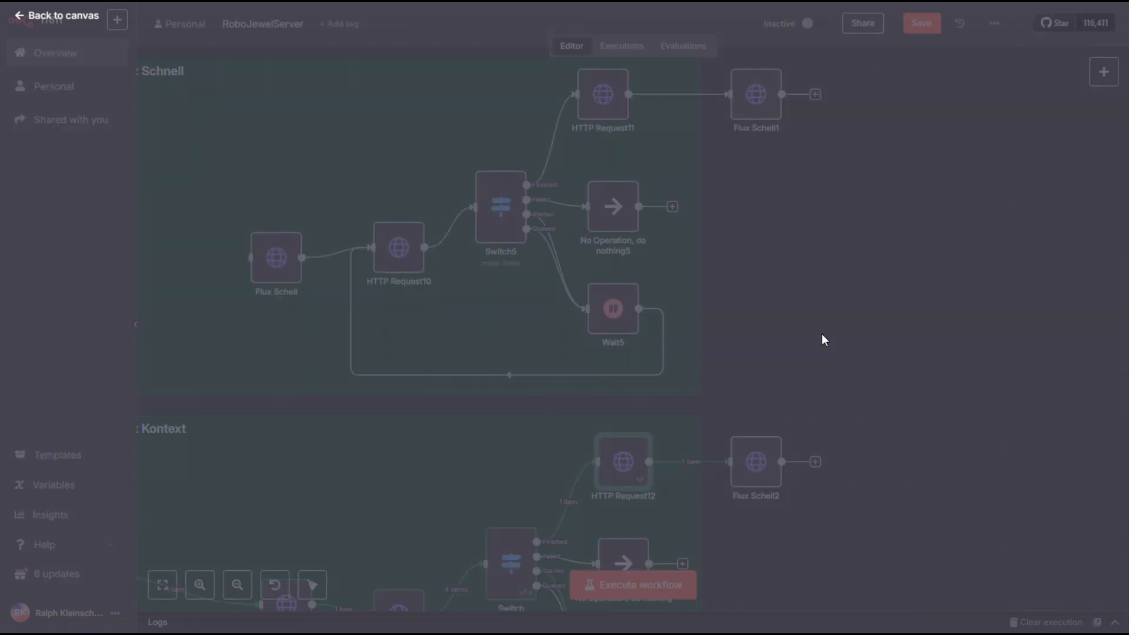
click(755, 468)
double_click(755, 464)
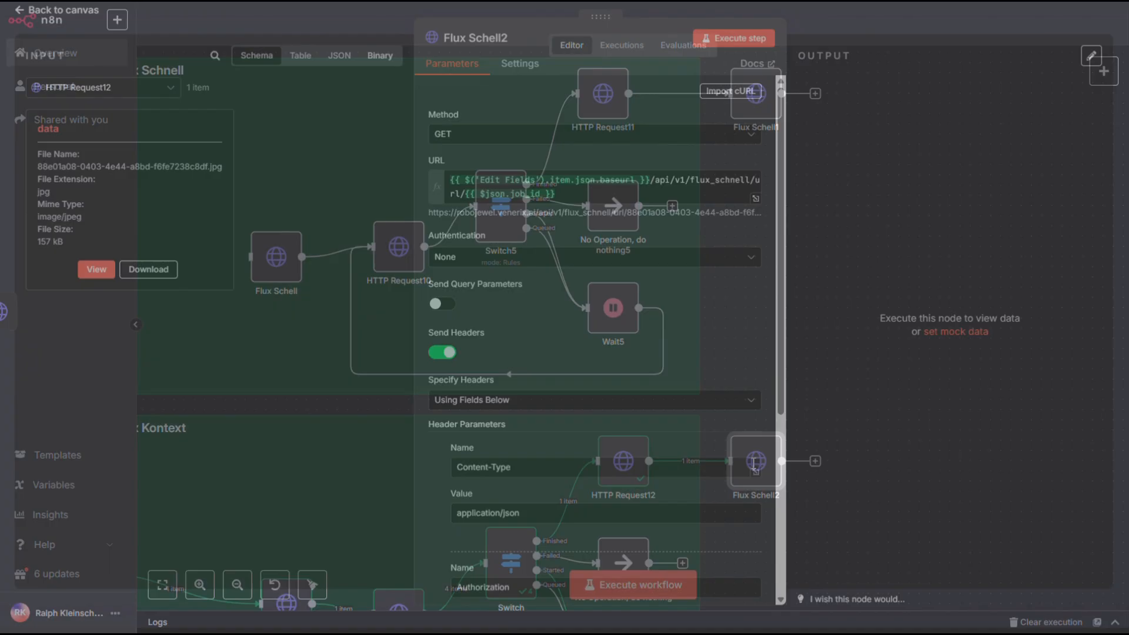
double_click(702, 185)
key(ctrl+v)
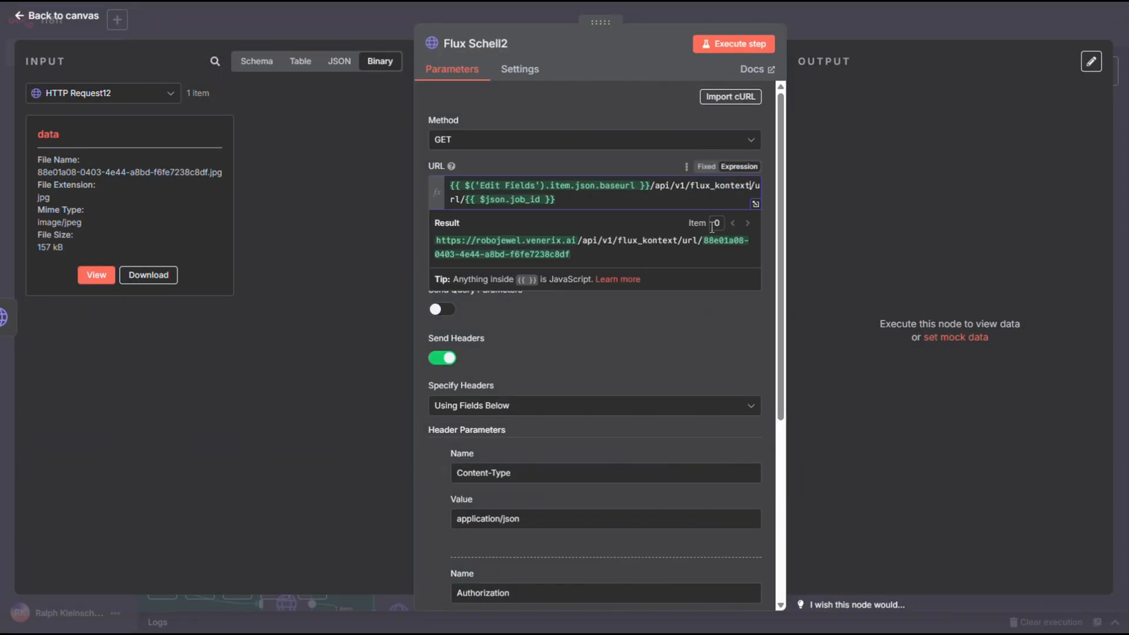
Step: Execute the Flux Schell2 node on its own and highlight the url value in its output
click(742, 53)
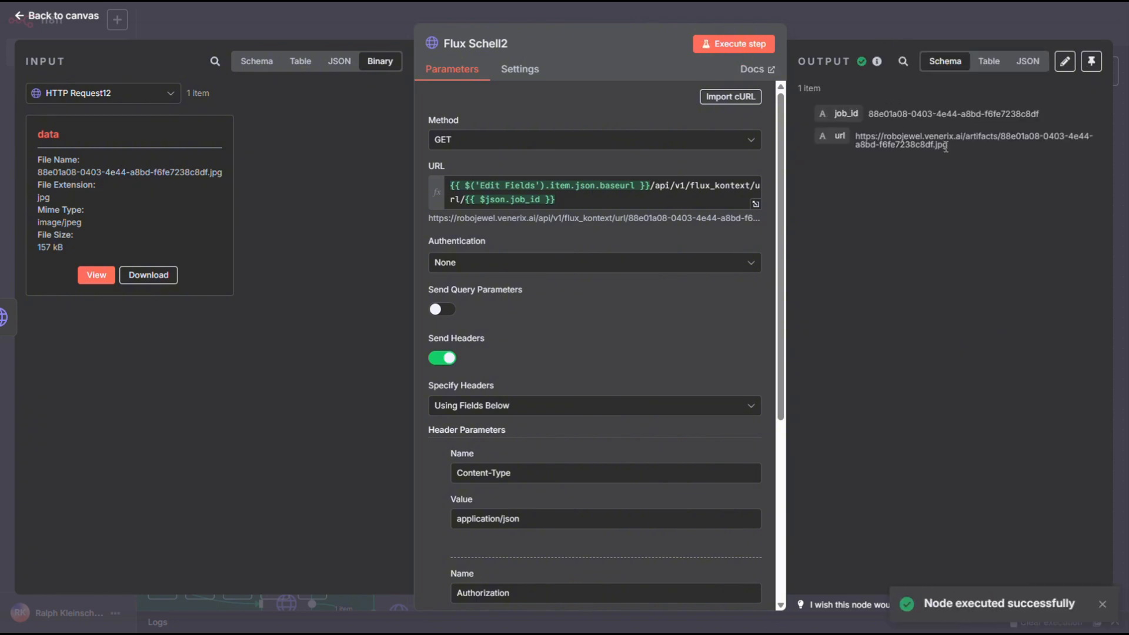
drag(945, 147, 886, 137)
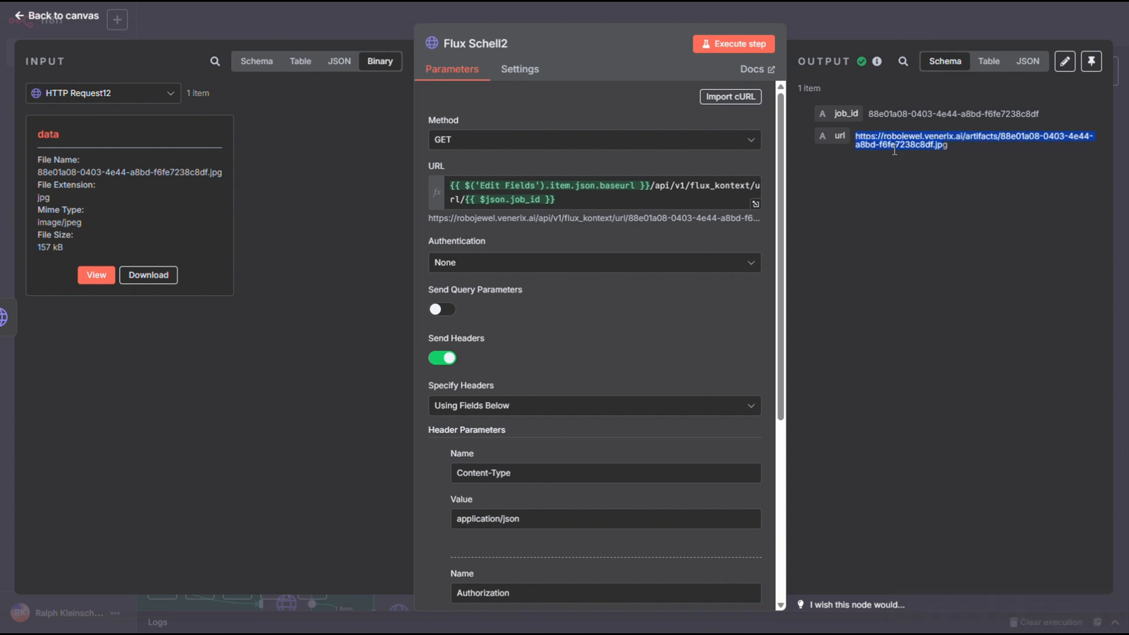
drag(960, 155, 854, 143)
click(929, 27)
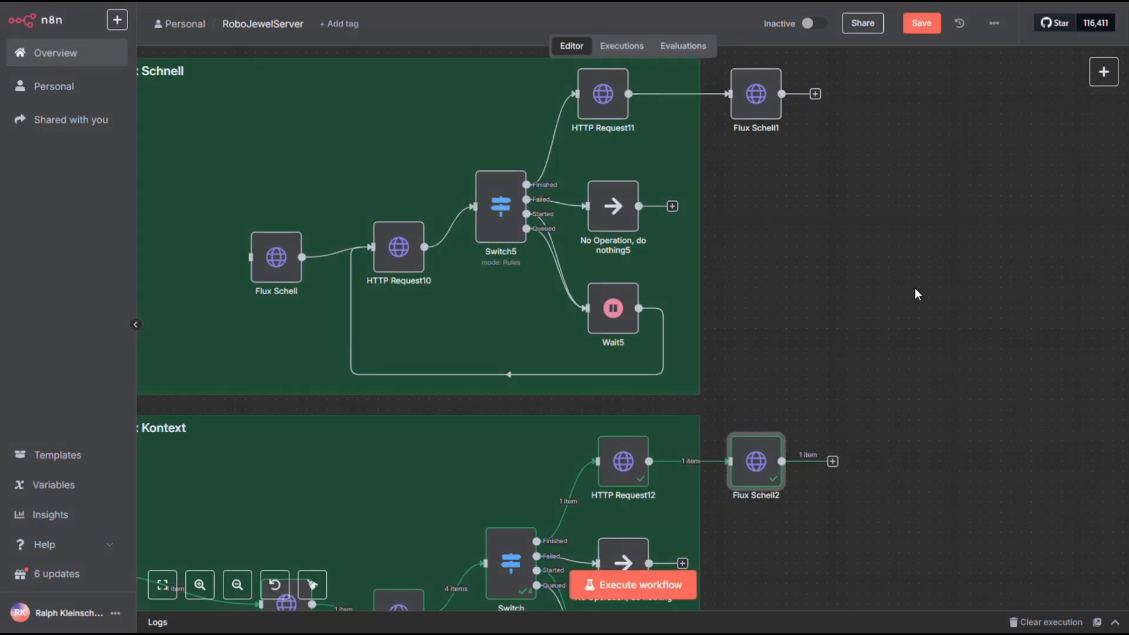
Step: Save the workflow with the added URL request for the Flux Kontext section
scroll(915, 289, down, 3)
drag(827, 466, 1111, 399)
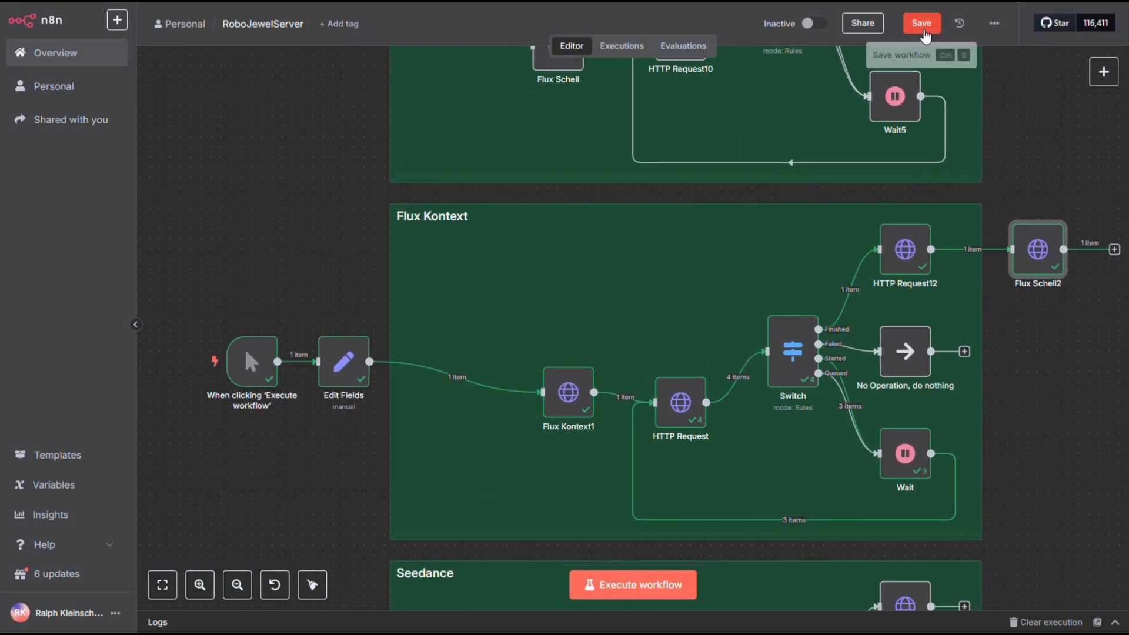
click(922, 23)
Step: Disconnect Edit Fields from Flux Kontext1, move it and the trigger beside the Seedance section, and connect Edit Fields to Seedance
scroll(474, 168, down, 2)
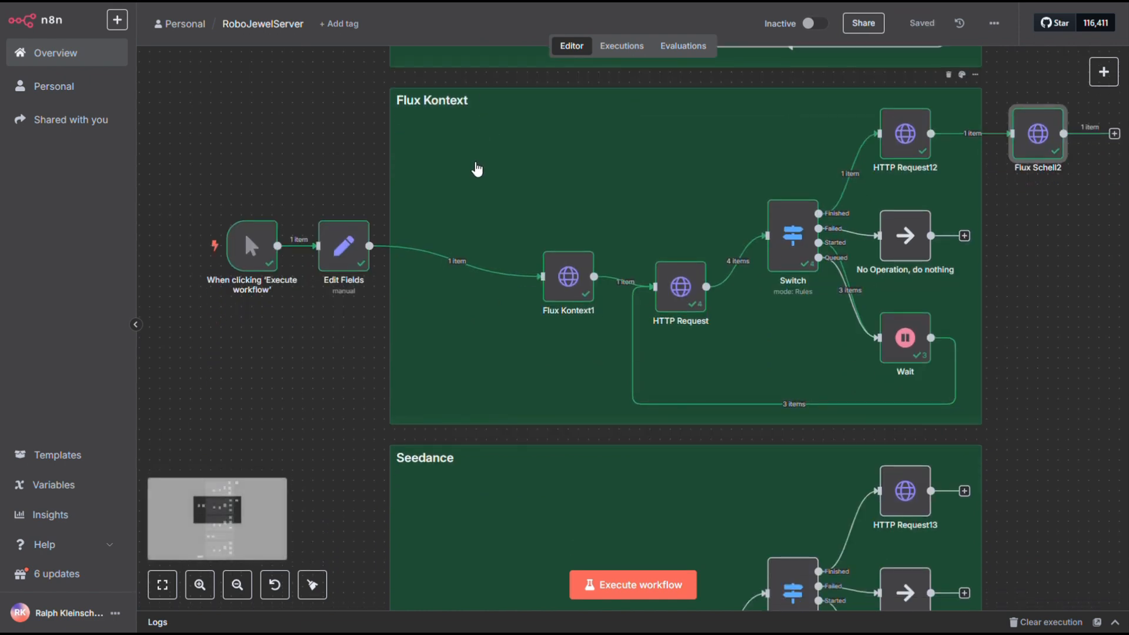
click(466, 262)
scroll(453, 221, down, 3)
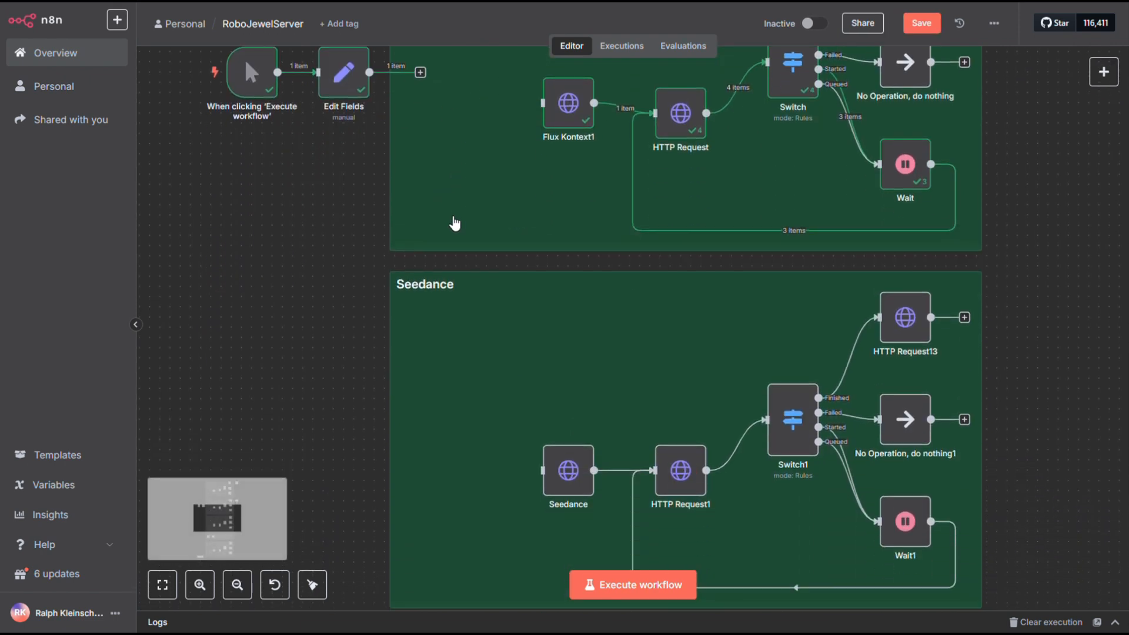
scroll(281, 182, up, 1)
drag(226, 117, 364, 538)
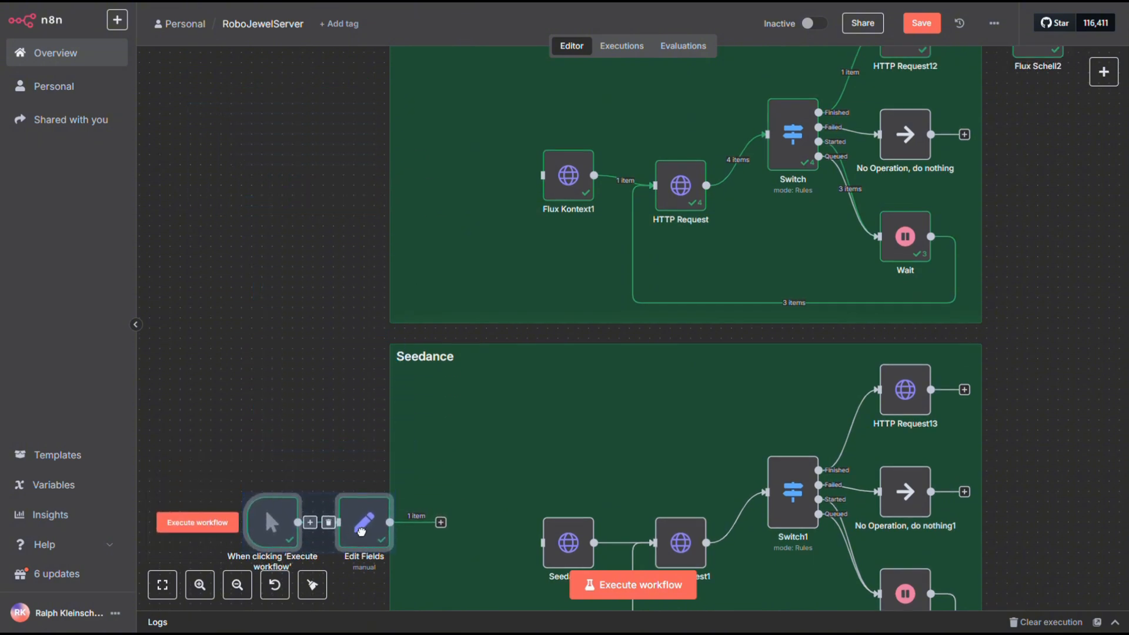
scroll(422, 298, down, 3)
drag(441, 334, 529, 364)
scroll(530, 363, down, 1)
scroll(529, 363, down, 1)
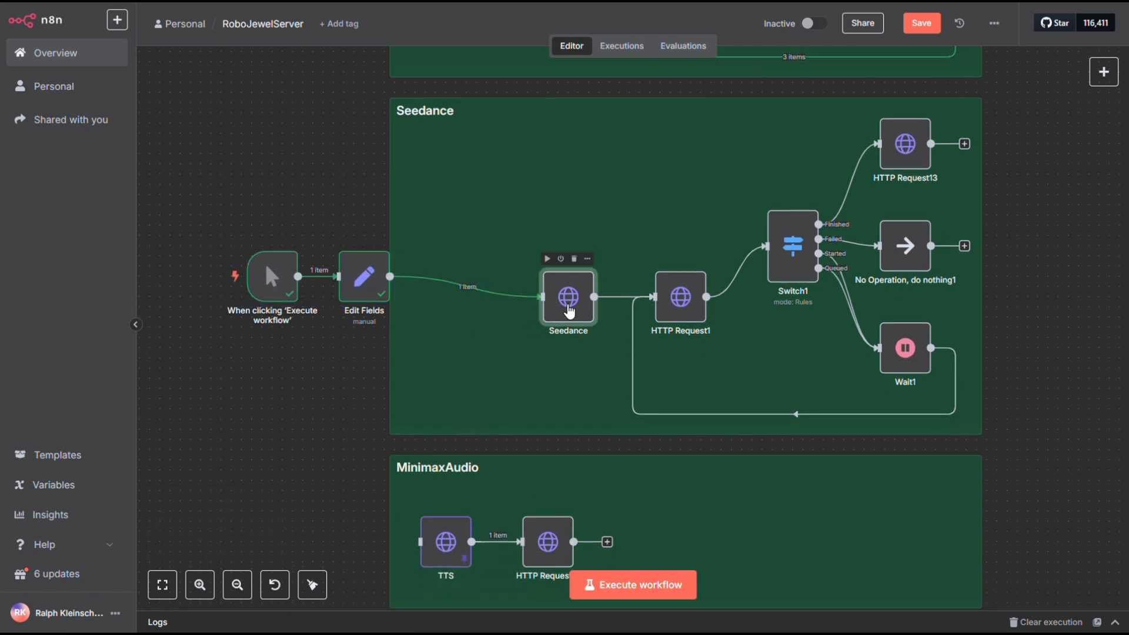
double_click(568, 306)
scroll(567, 304, down, 8)
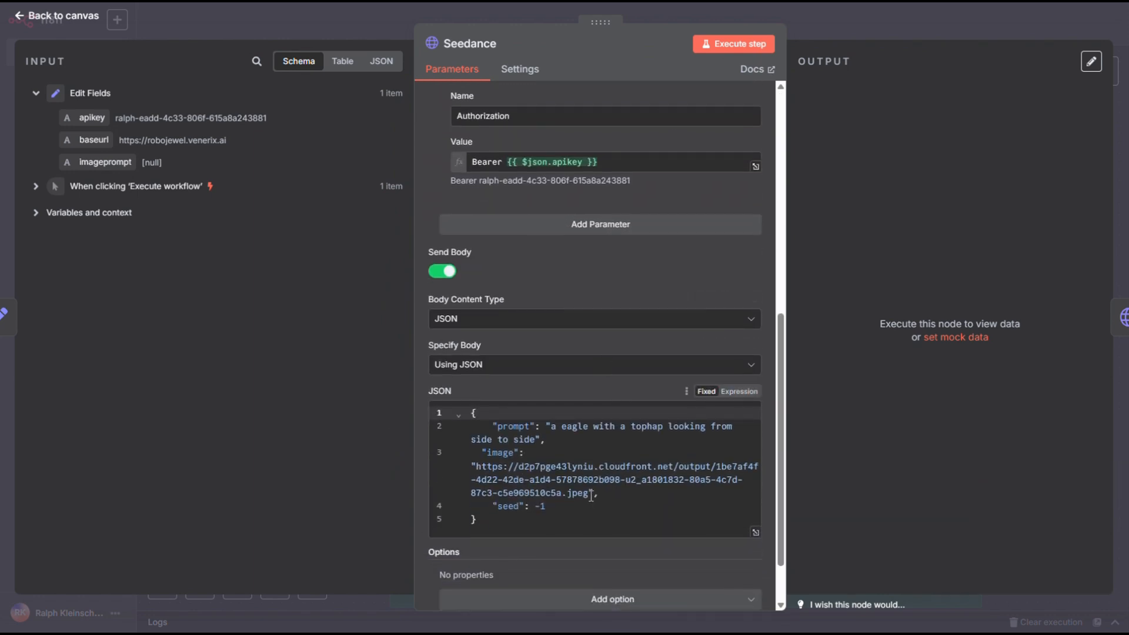
drag(589, 494, 475, 467)
text(https://d2p7pge43lyniu.cloudfront.net/output/af8a91b5-21fc-4b1f-8b3c-024b360dd834-u2_58e5b896-19e8-4f95-aecf-a02c0f608453.jpeg)
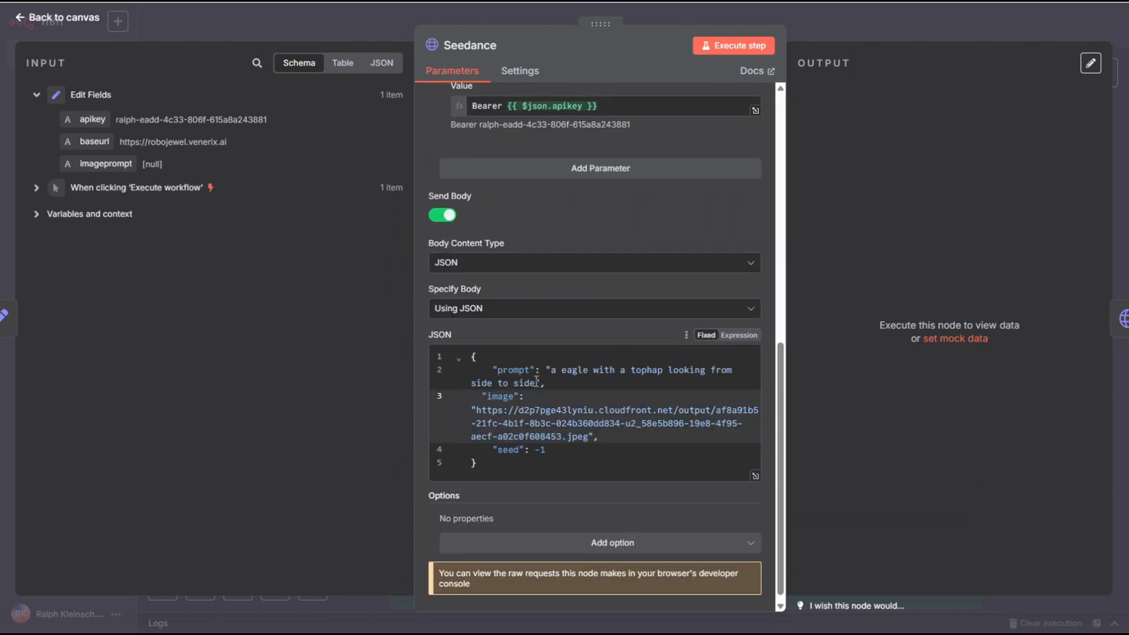
Step: Replace the "prompt" value in Seedance's JSON body with "a sharp knife cuts a fresh avocado"
drag(536, 381, 554, 370)
key(BackSpace)
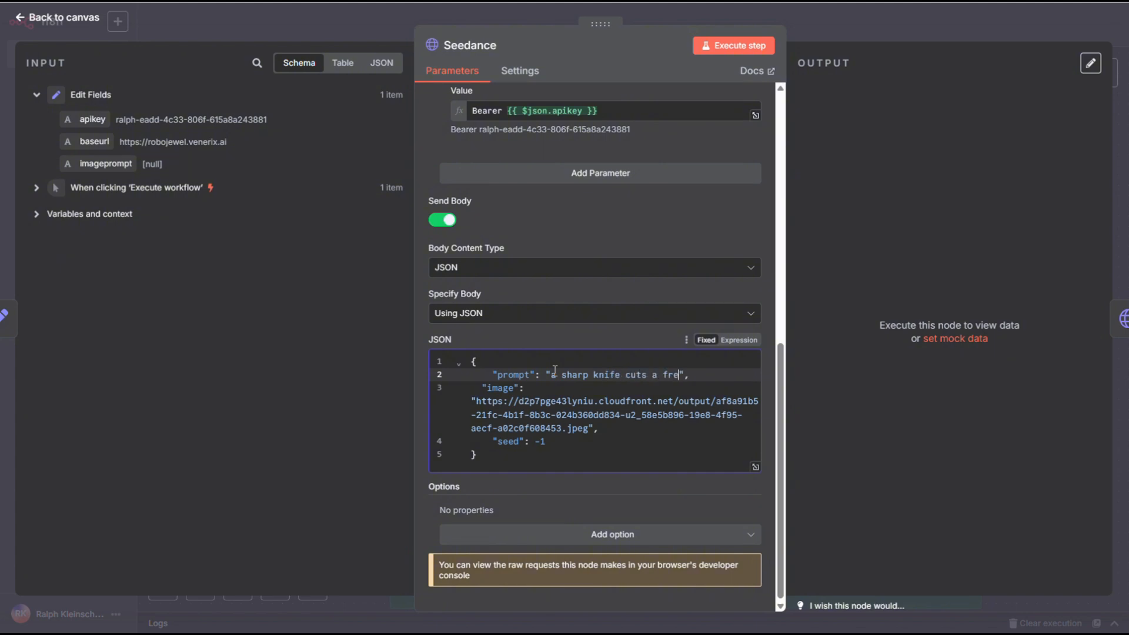
text(sh avocado)
click(814, 28)
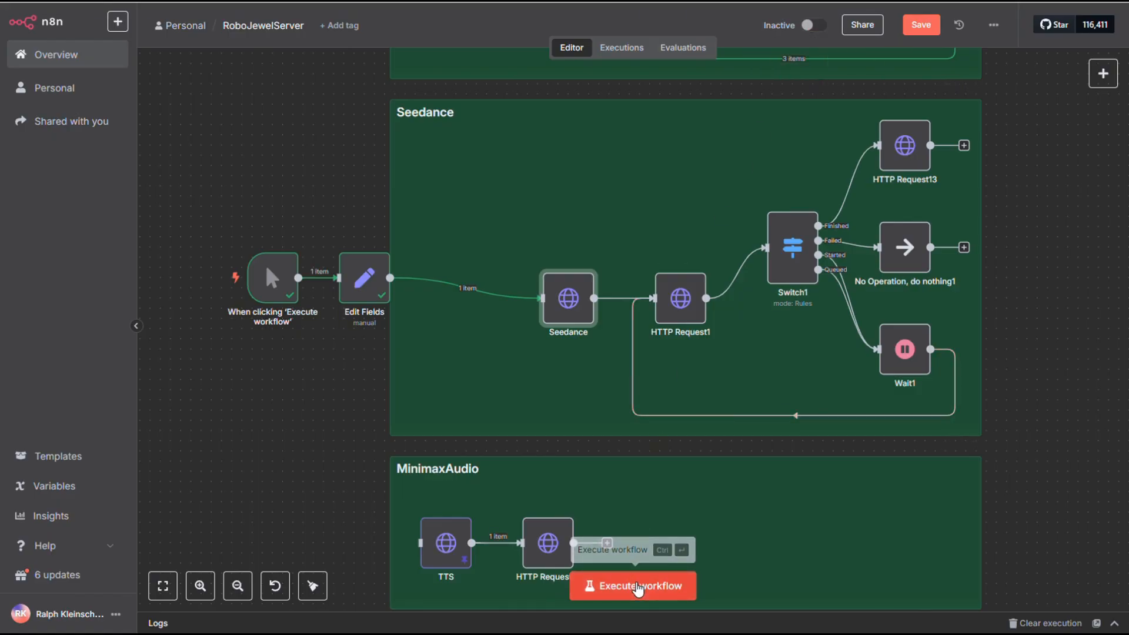
Step: Execute the workflow for the Seedance section and download the binary file output by HTTP Request13
click(638, 586)
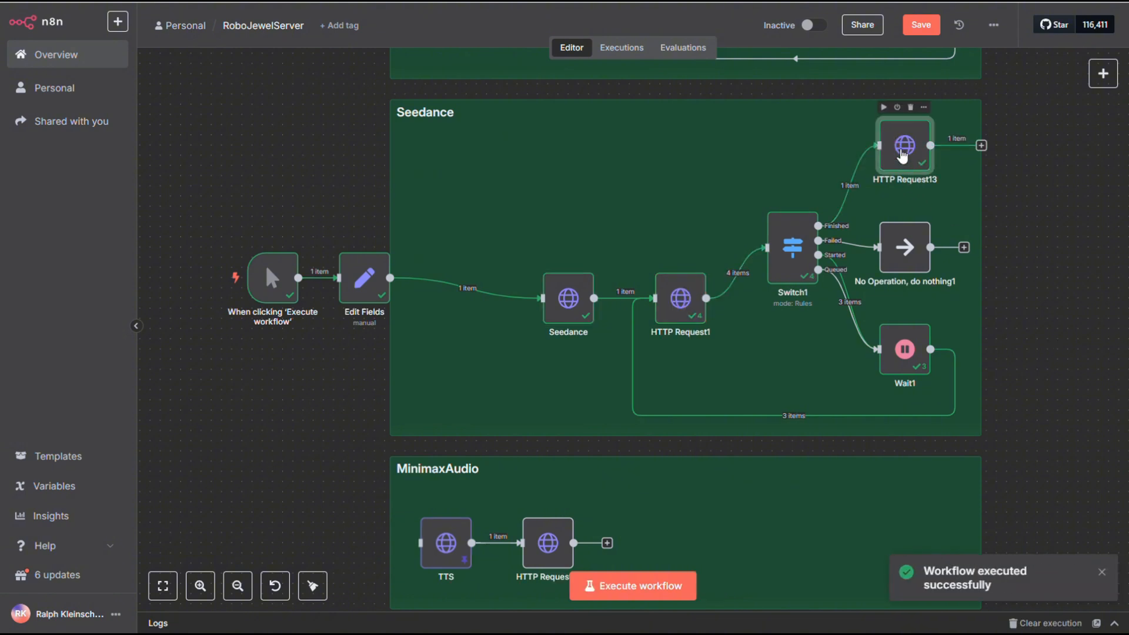
double_click(903, 156)
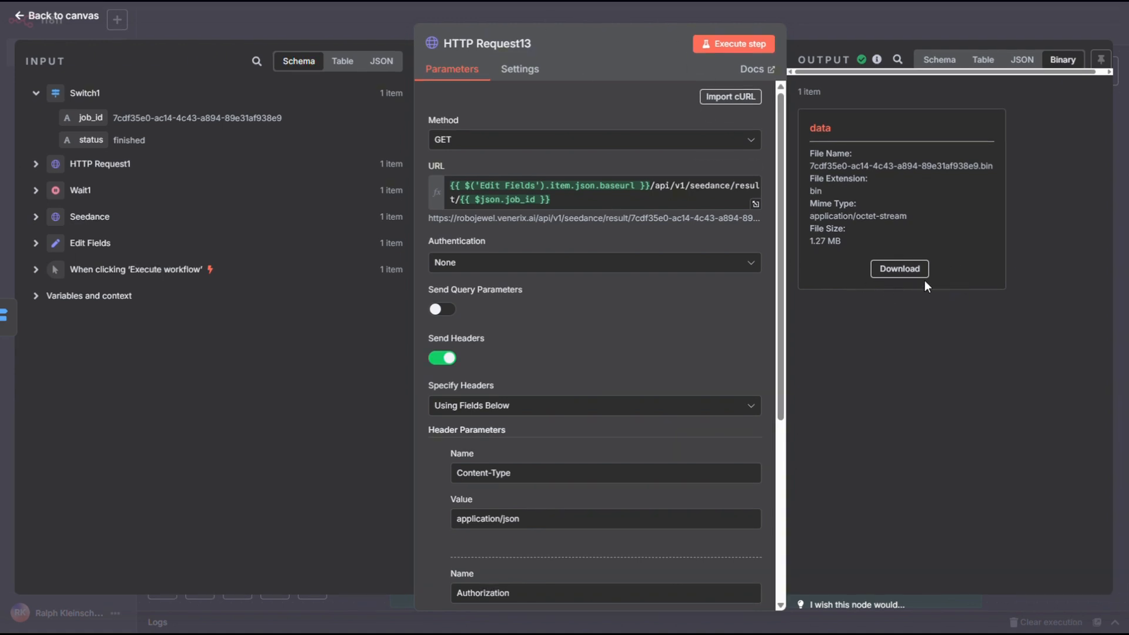
click(891, 271)
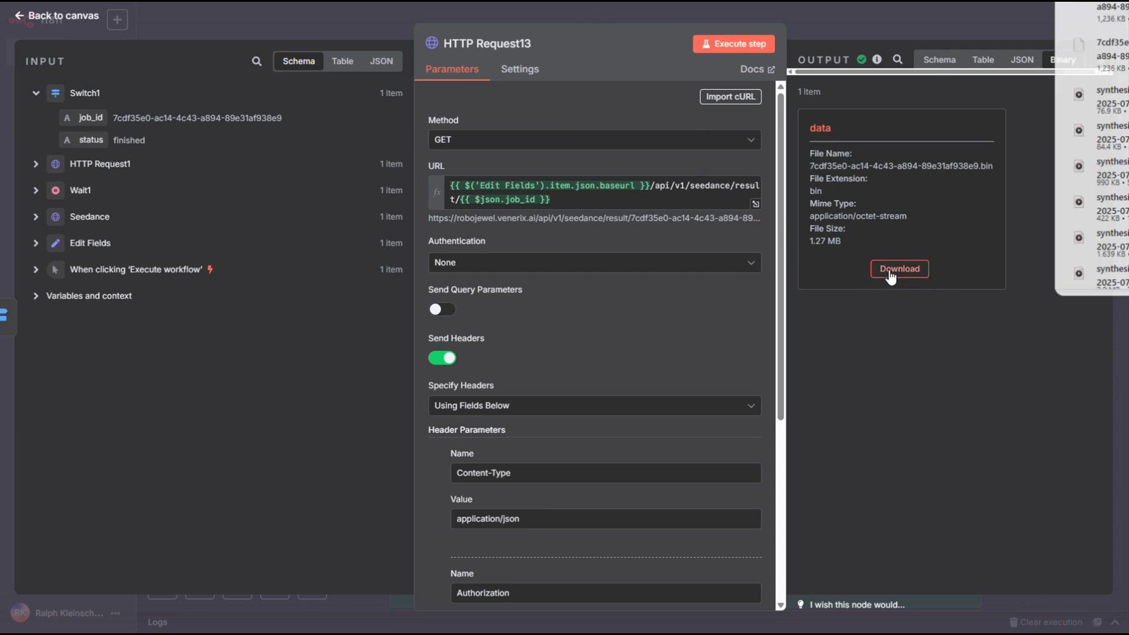
Step: Place the downloaded .bin file in a File Explorer folder and rename it 7cdf35e0-ac14-4c43-a894-89e31af938e9.mp4
drag(1125, 18, 0, 498)
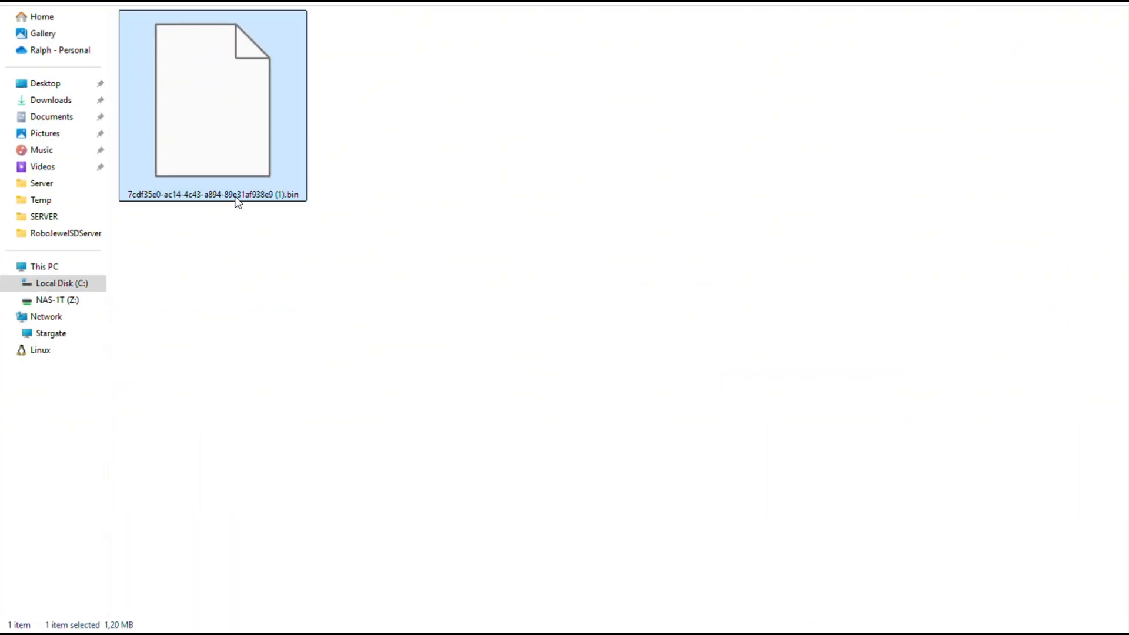
click(252, 195)
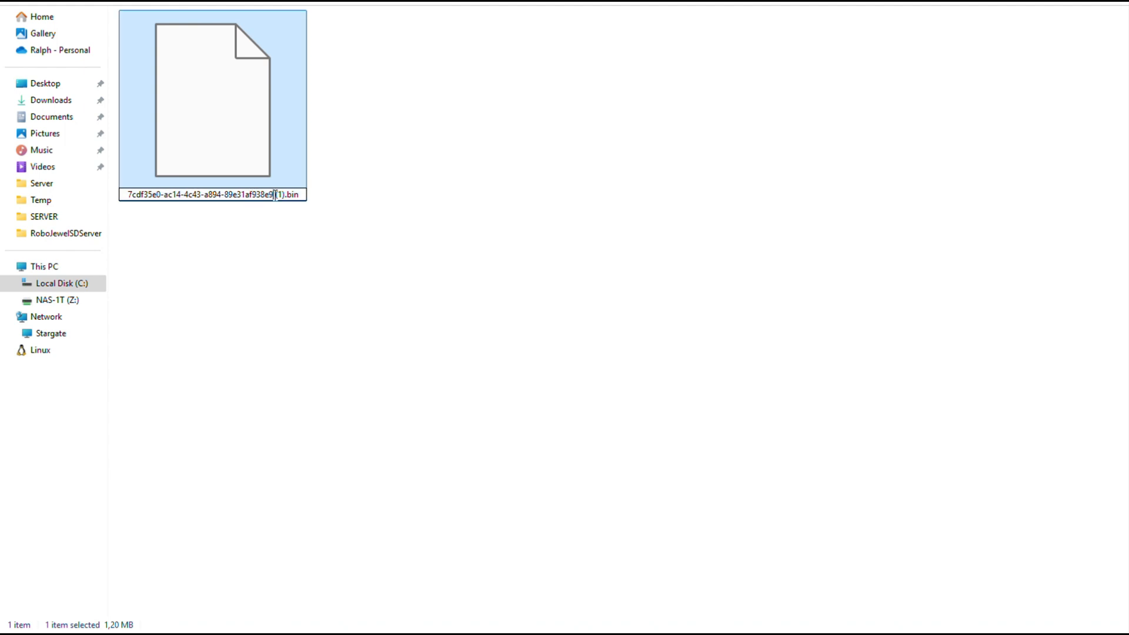
drag(275, 195, 409, 202)
text(.m)
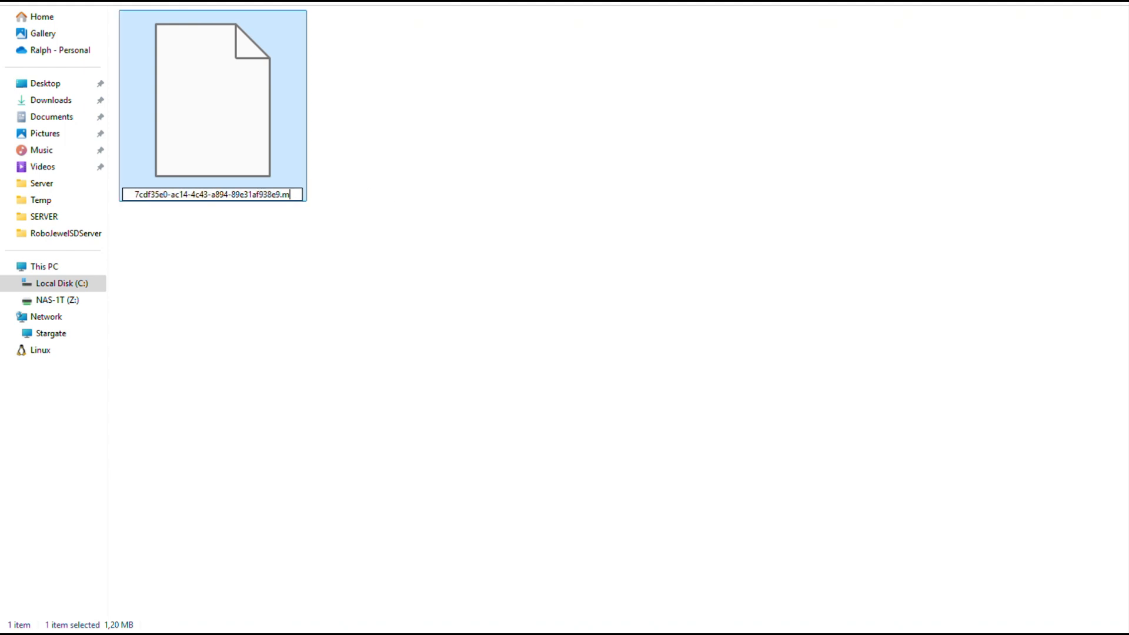
text(p4)
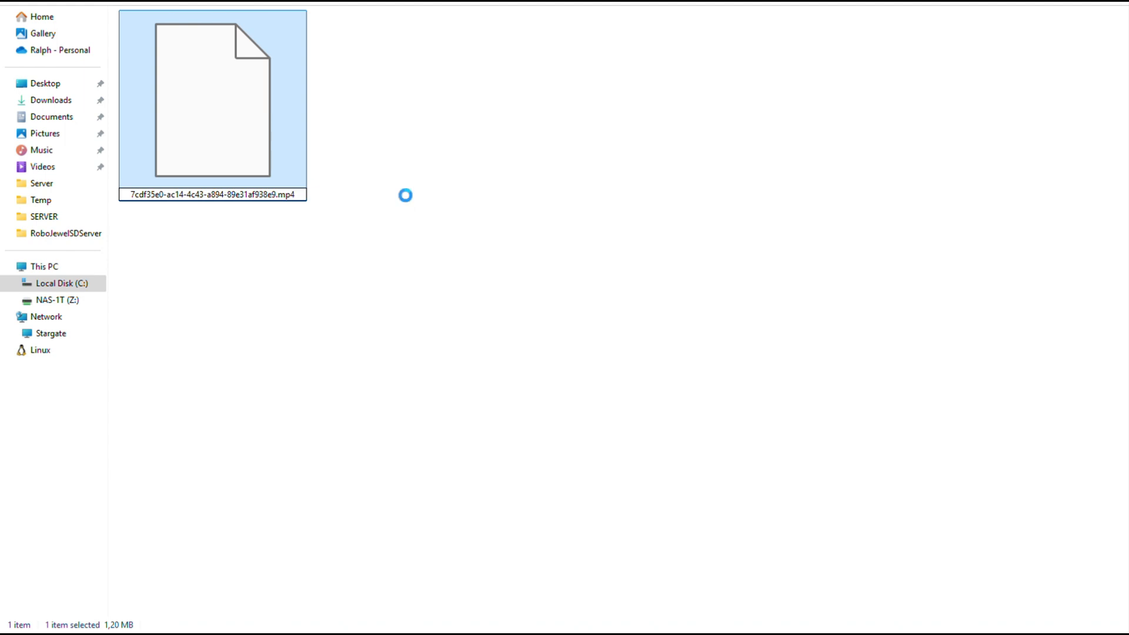
key(Return)
key(Return)
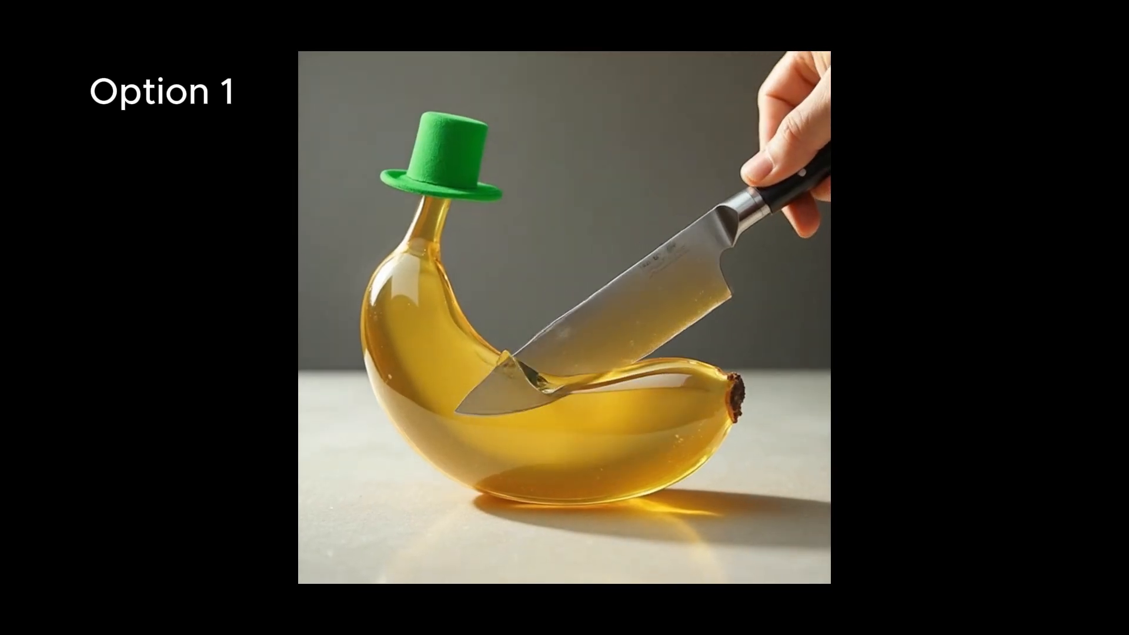